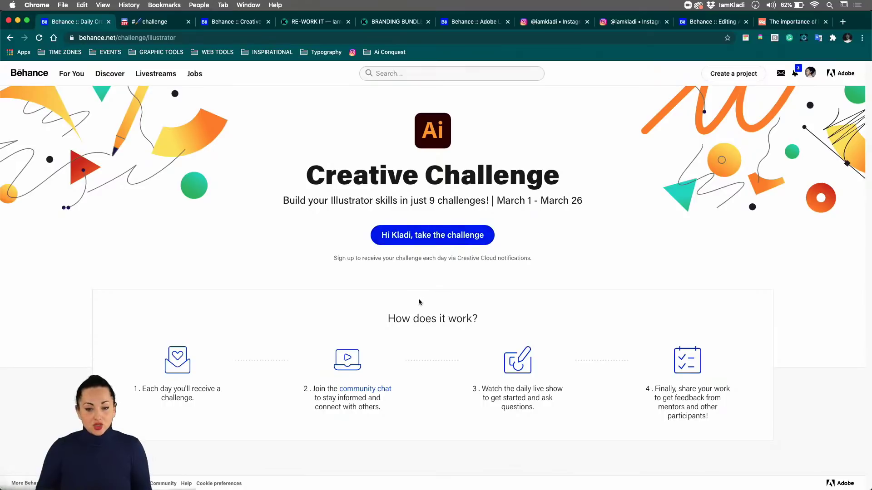
# Step: Review the Illustrator Creative Challenge page, covering how it works and the challenges listed under Unlock The Challenges
pyautogui.scroll(-5, 418, 300)
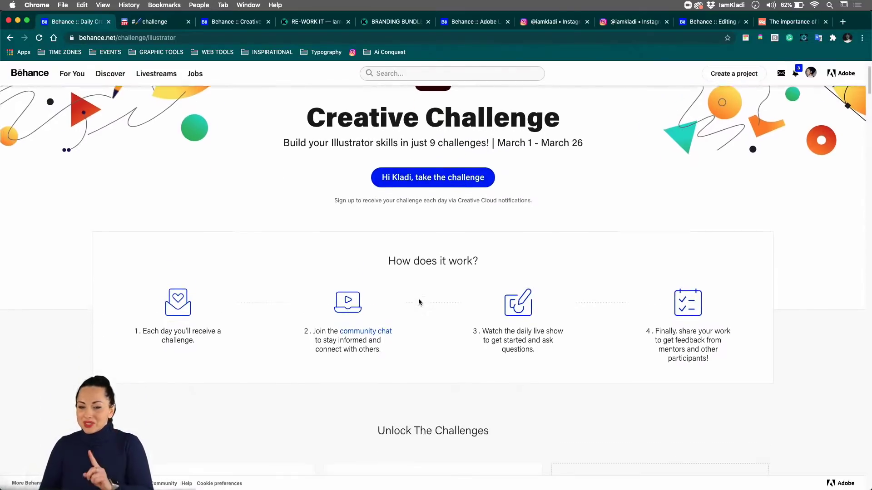
pyautogui.scroll(-8, 419, 300)
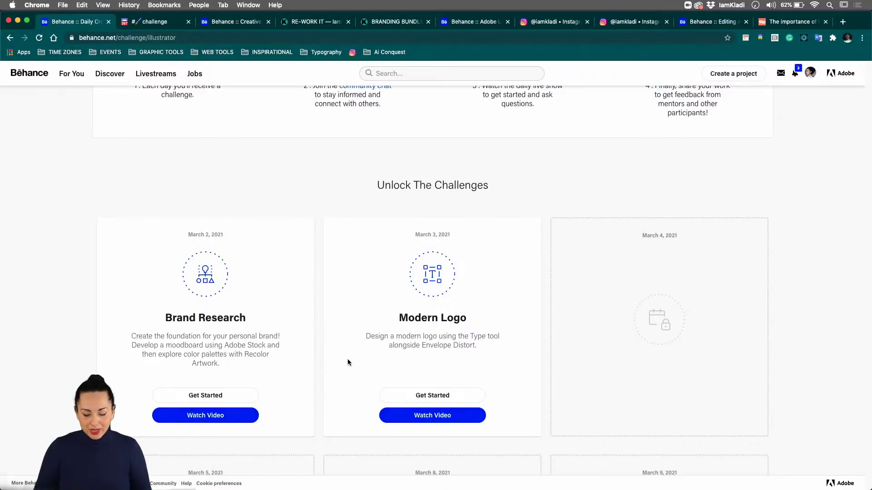
pyautogui.scroll(2, 347, 367)
pyautogui.scroll(5, 348, 357)
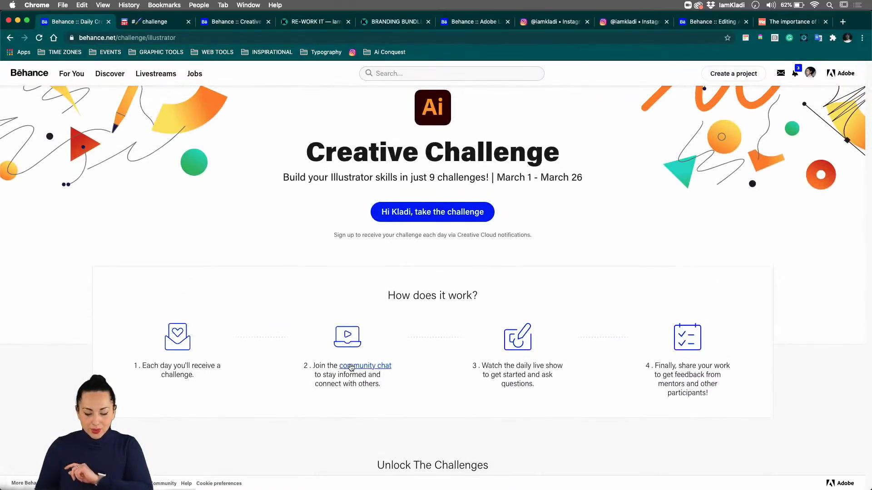
# Step: Switch to the Discord challenge channel, decline the audio device change, and browse the posted brand mood boards
pyautogui.click(153, 24)
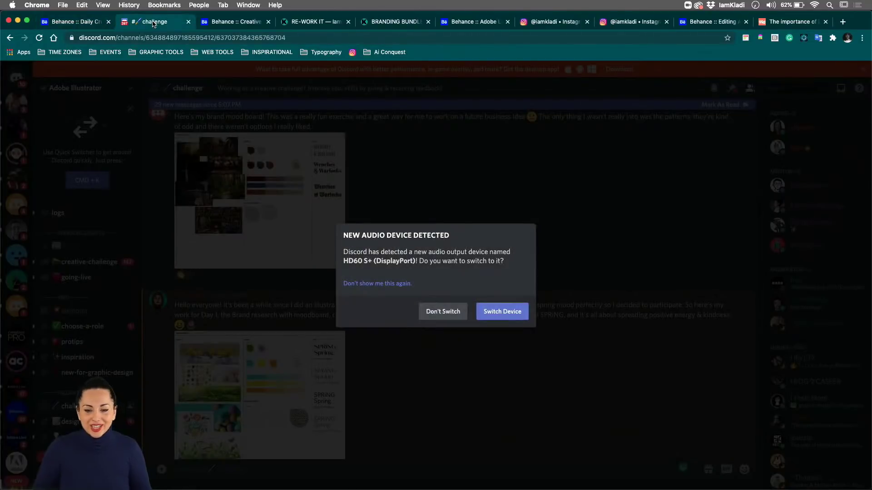
pyautogui.click(444, 312)
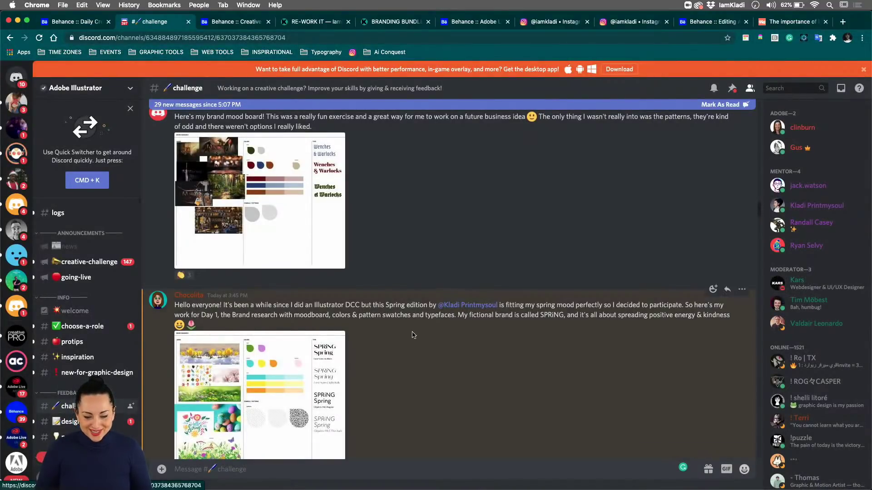
pyautogui.scroll(2, 413, 334)
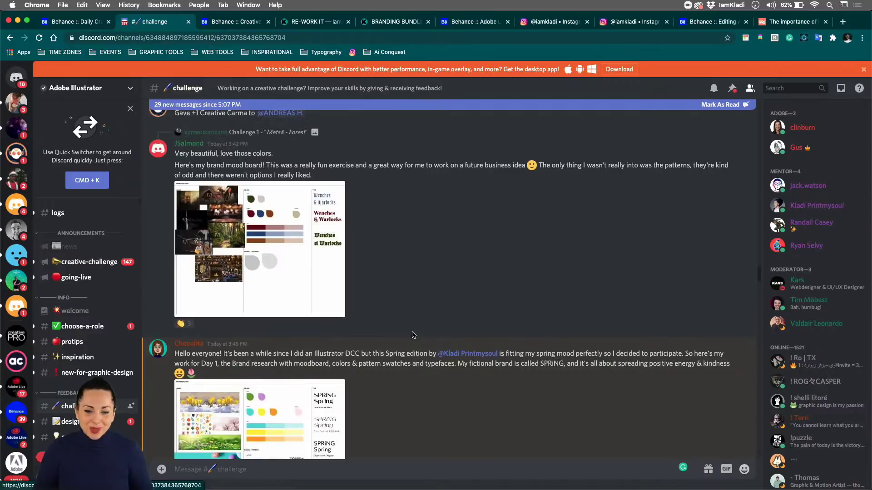
pyautogui.scroll(-15, 413, 335)
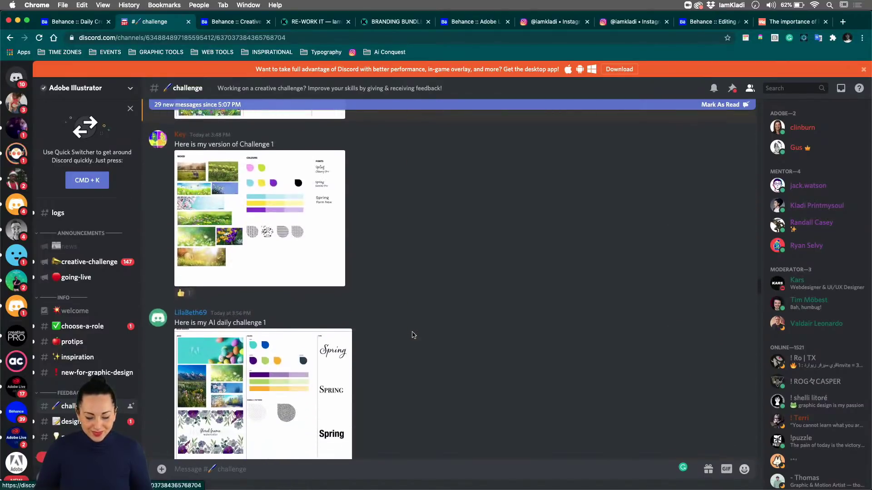
pyautogui.scroll(-10, 413, 334)
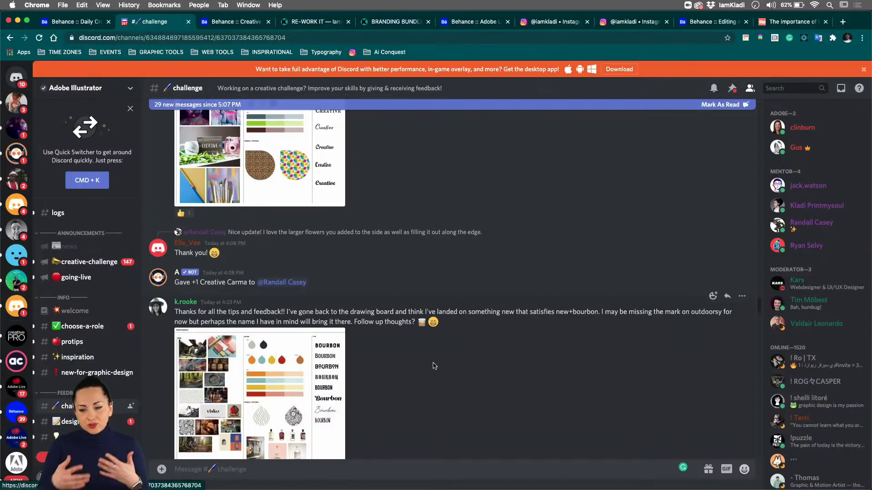
# Step: Switch to Adobe Illustrator, activate the Selection tool on the brand research board, and close the floating Actions and Links window
pyautogui.moveTo(359, 489)
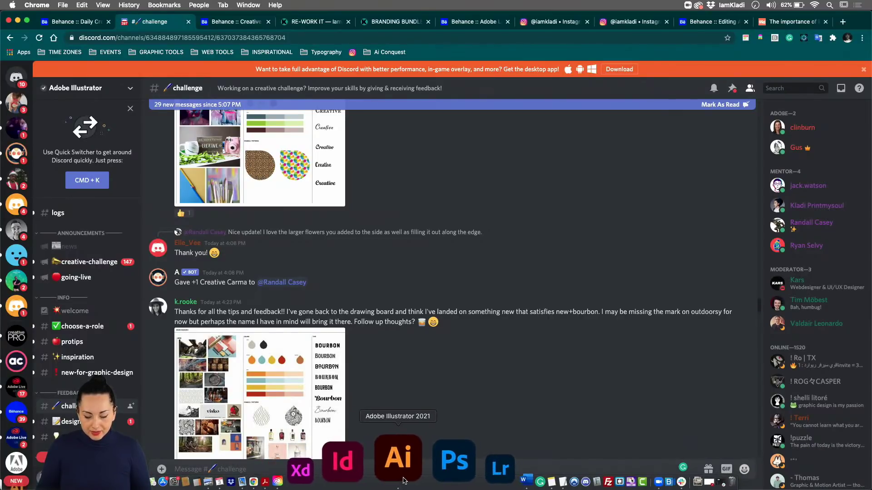
pyautogui.click(402, 480)
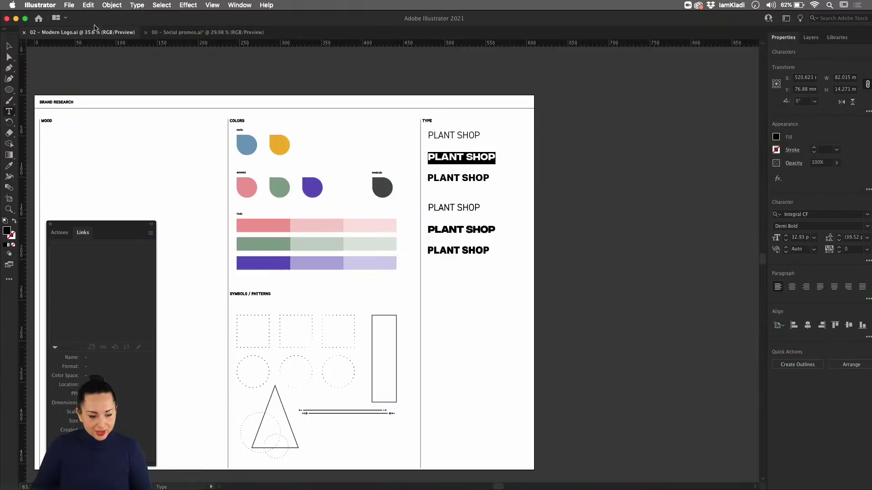
pyautogui.click(8, 47)
pyautogui.hscroll(-6, 228, 127)
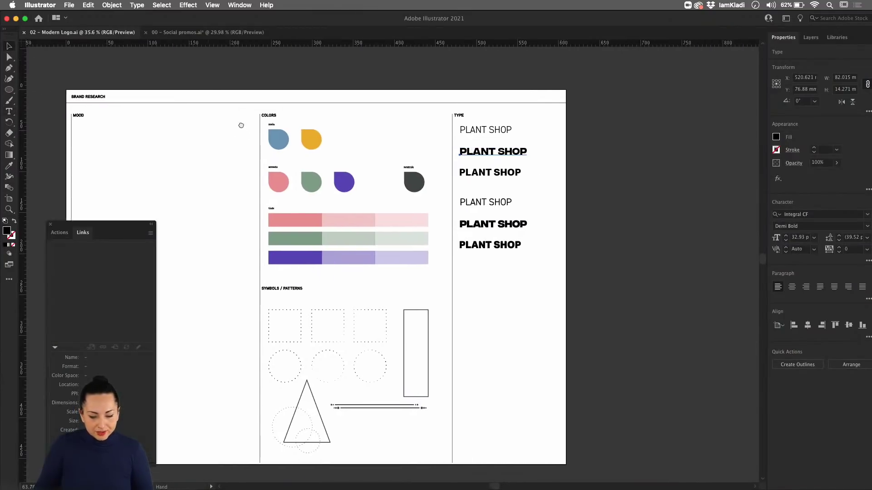
pyautogui.click(50, 226)
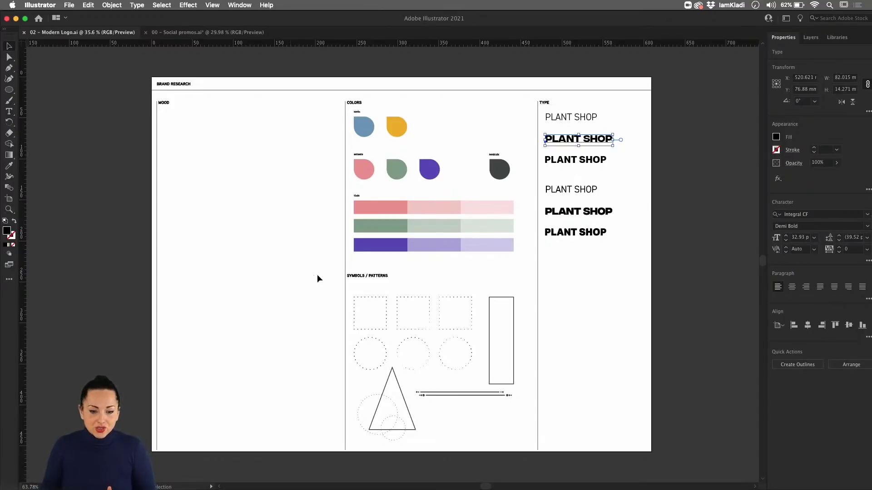
# Step: Open the BRAND RESEARCH library and search Adobe Stock for "spring"
pyautogui.click(838, 39)
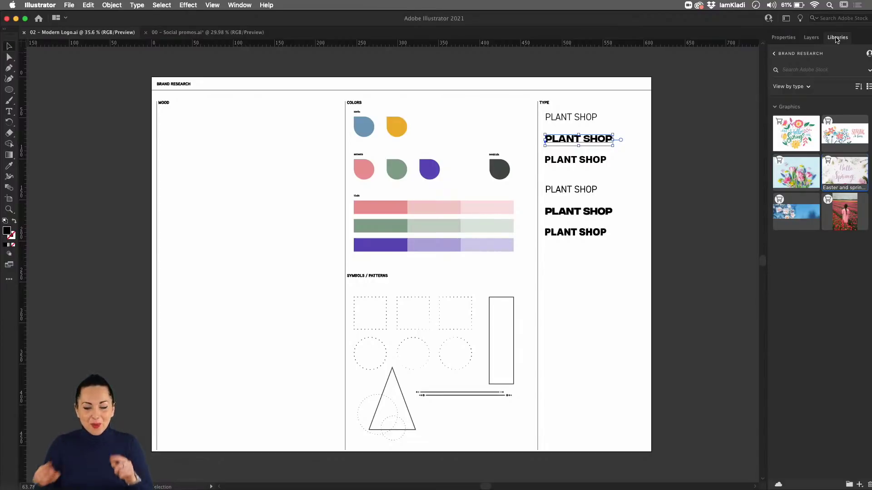
pyautogui.click(232, 6)
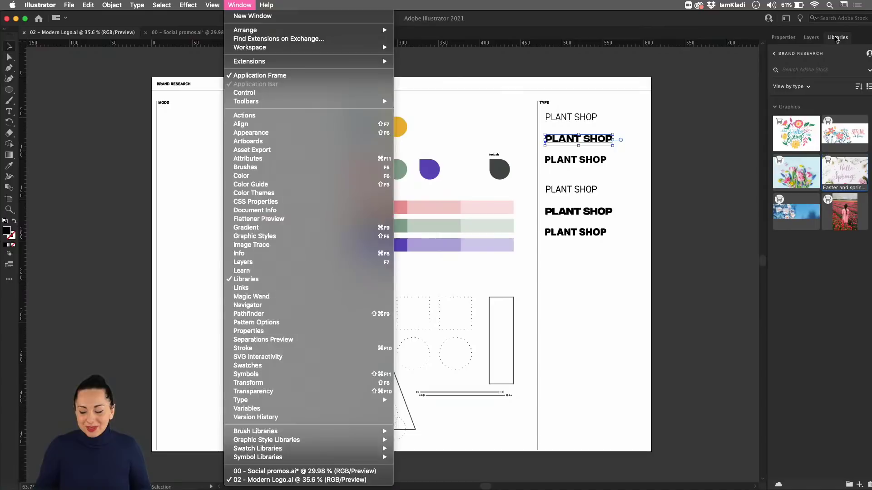
pyautogui.click(836, 38)
pyautogui.click(869, 71)
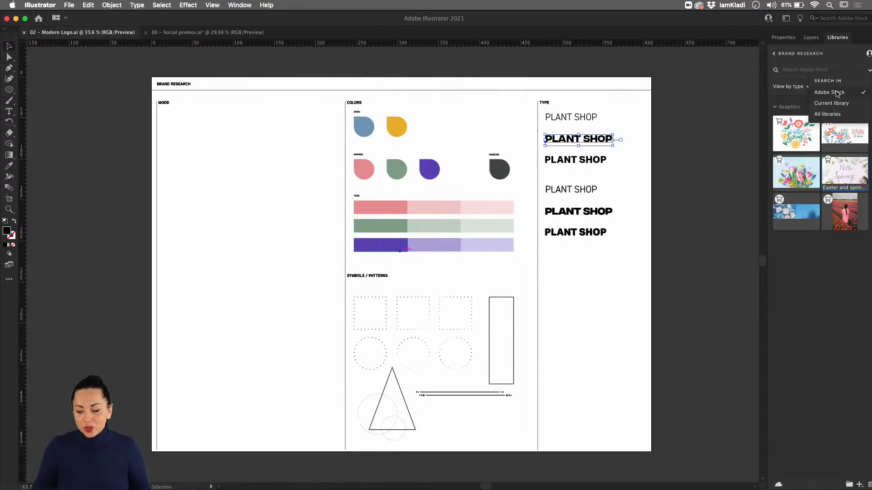
pyautogui.click(793, 69)
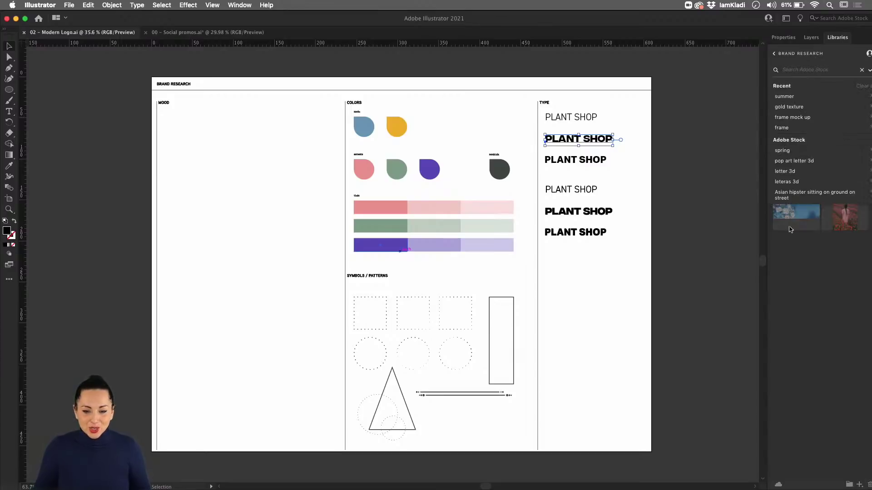
pyautogui.click(807, 152)
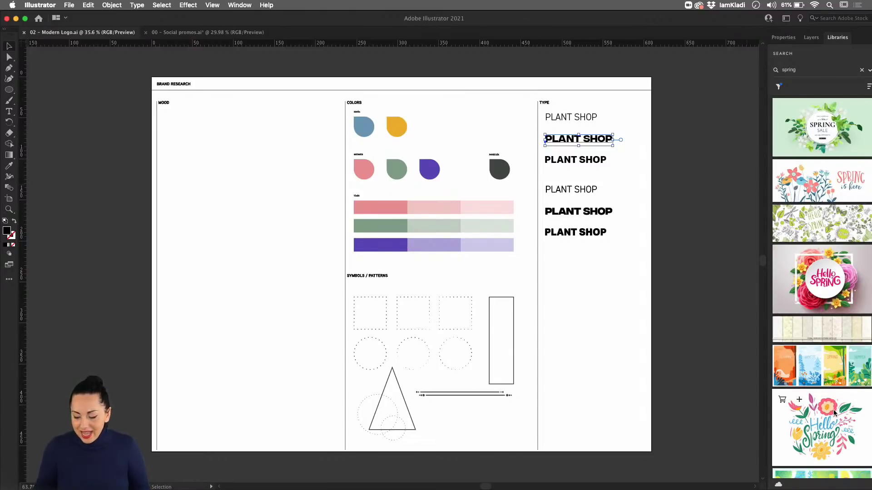
# Step: Add the Hello Spring floral lettering to the library and place it in the Mood column, scaled to the column's width
pyautogui.click(799, 403)
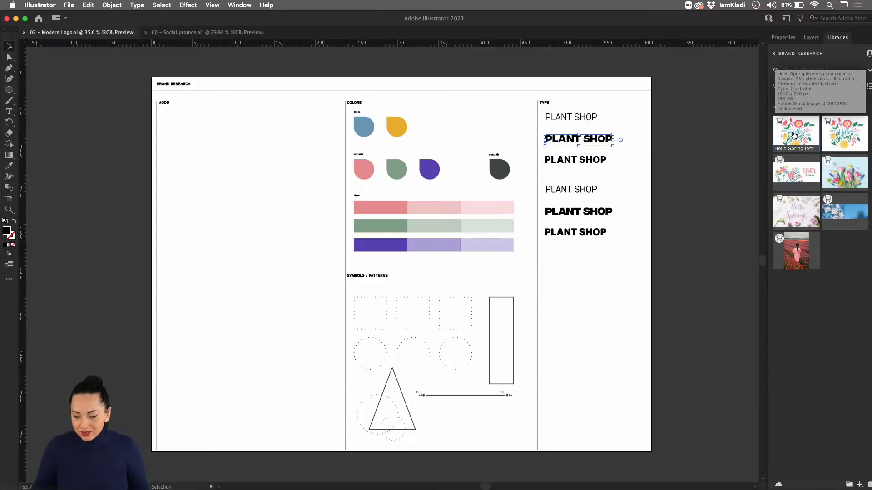
pyautogui.moveTo(794, 136); pyautogui.dragTo(185, 142)
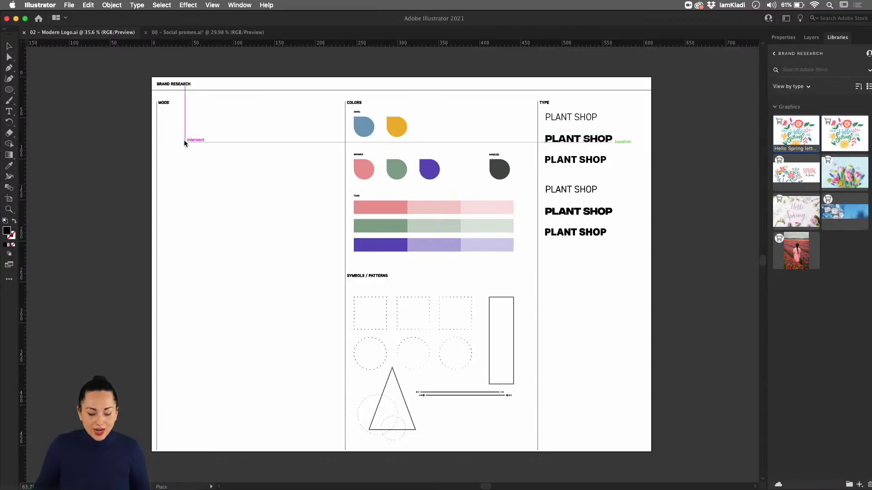
pyautogui.moveTo(306, 227); pyautogui.dragTo(284, 215)
pyautogui.moveTo(448, 343); pyautogui.dragTo(344, 266)
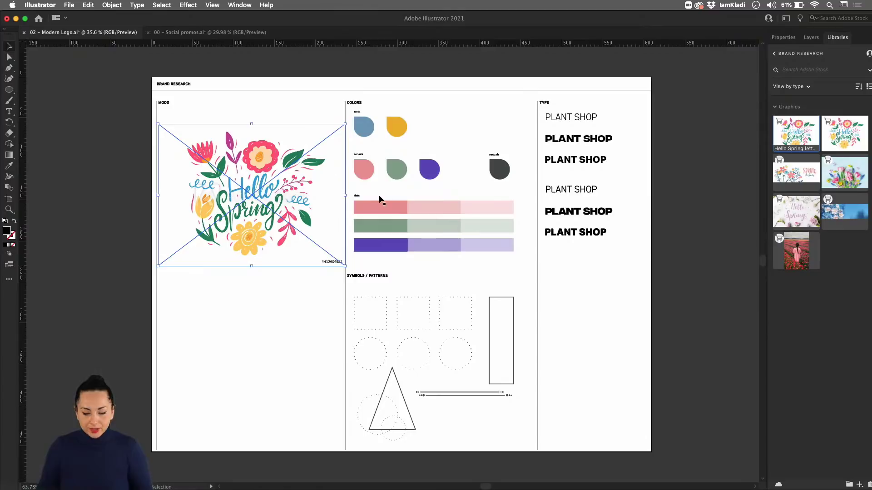
# Step: Start a new point text object with the Type tool below the last PLANT SHOP sample in the Type column
pyautogui.hscroll(2, 380, 198)
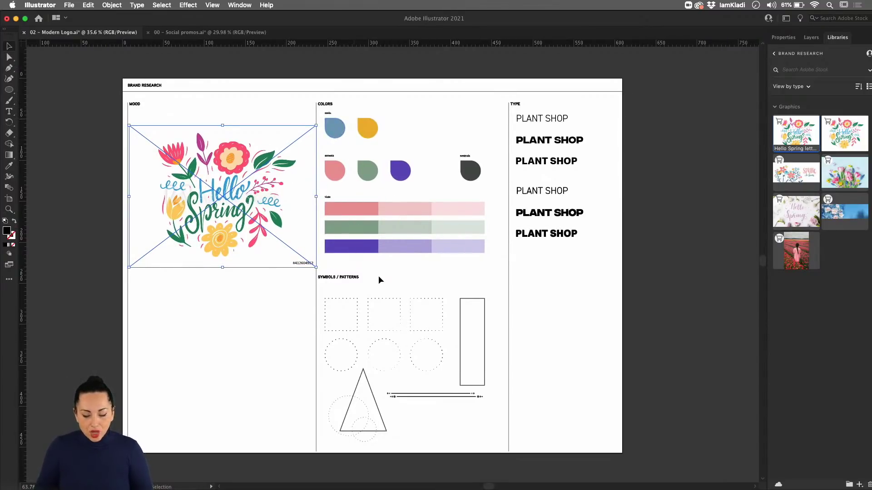
pyautogui.hscroll(5, 548, 133)
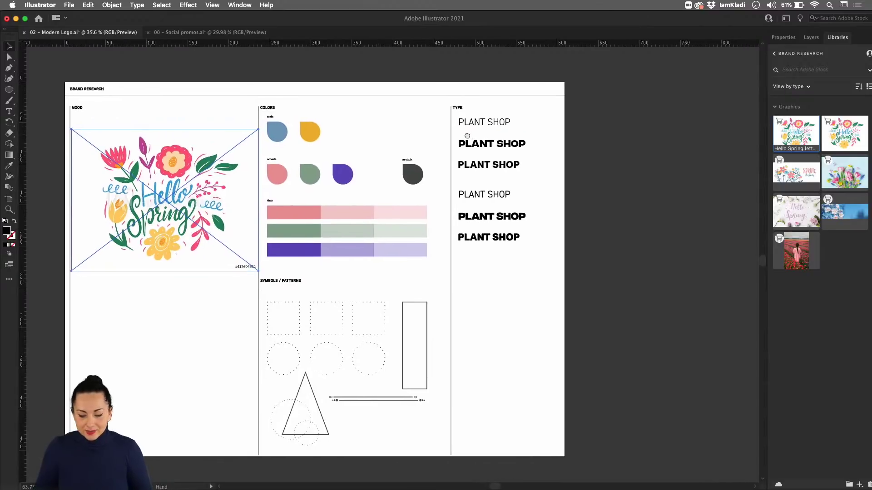
pyautogui.click(459, 124)
pyautogui.moveTo(459, 124)
pyautogui.mouseDown()
pyautogui.moveTo(450, 128)
pyautogui.moveTo(458, 124)
pyautogui.mouseUp()
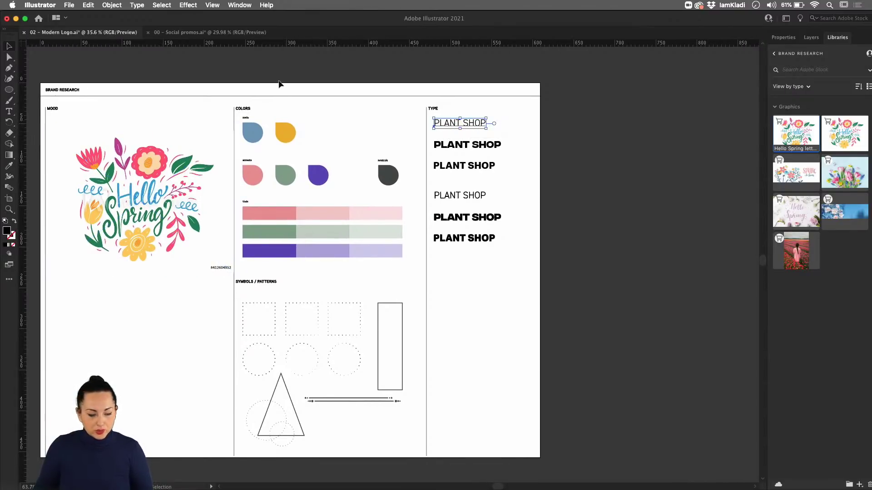
pyautogui.click(9, 112)
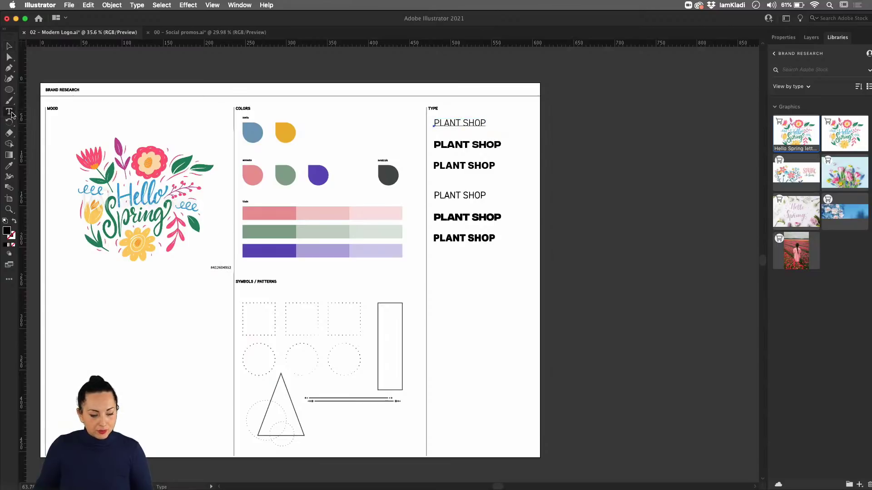
pyautogui.click(436, 275)
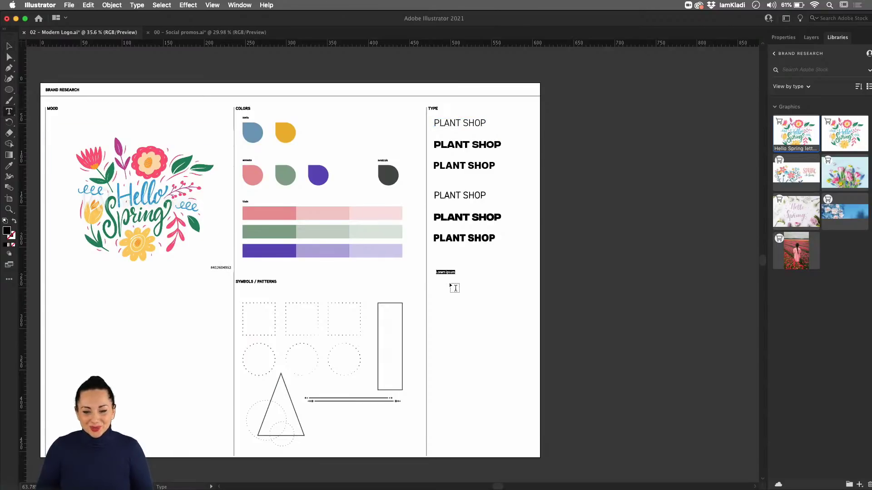
pyautogui.scroll(5, 452, 291)
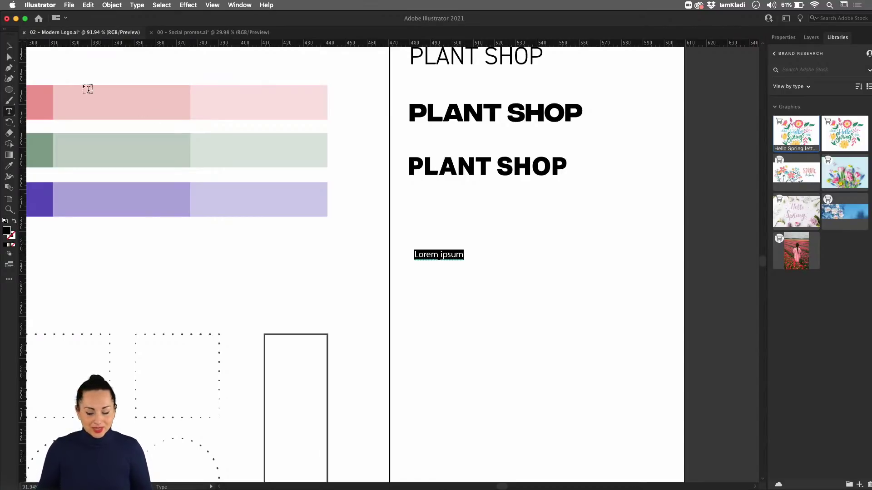
pyautogui.click(14, 45)
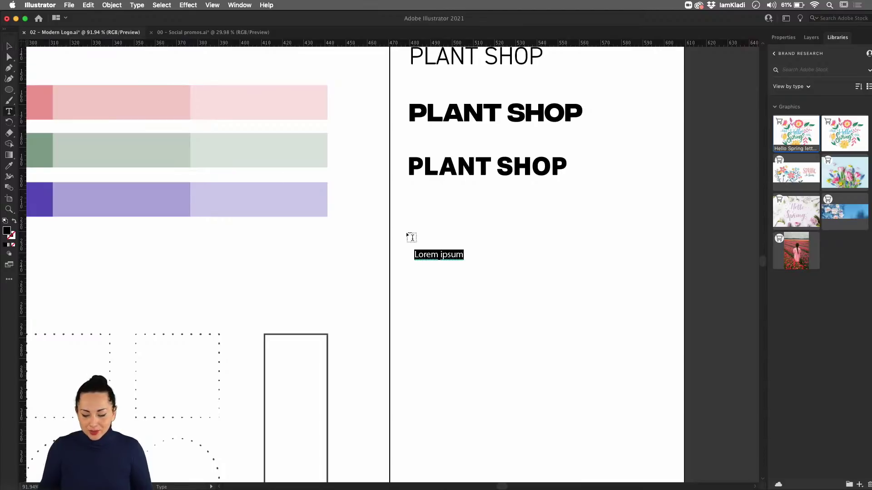
# Step: Replace the placeholder text with "Plant Shop"
pyautogui.write('Plant')
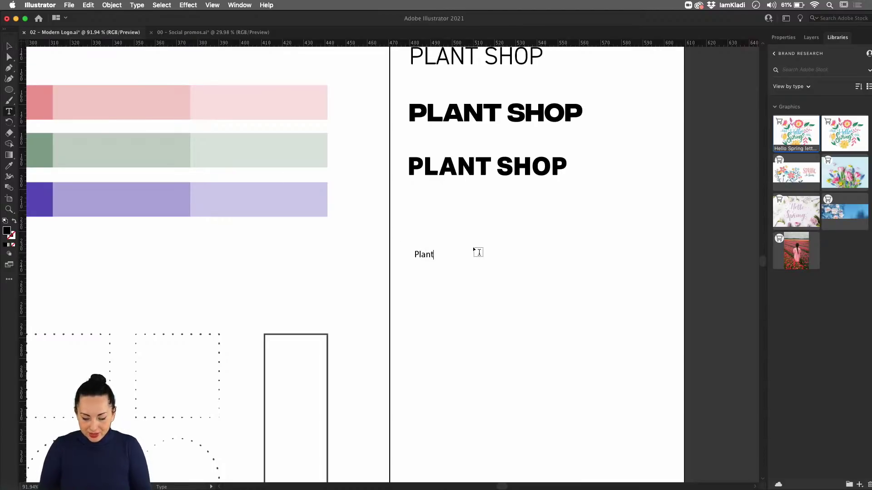
pyautogui.write(' The')
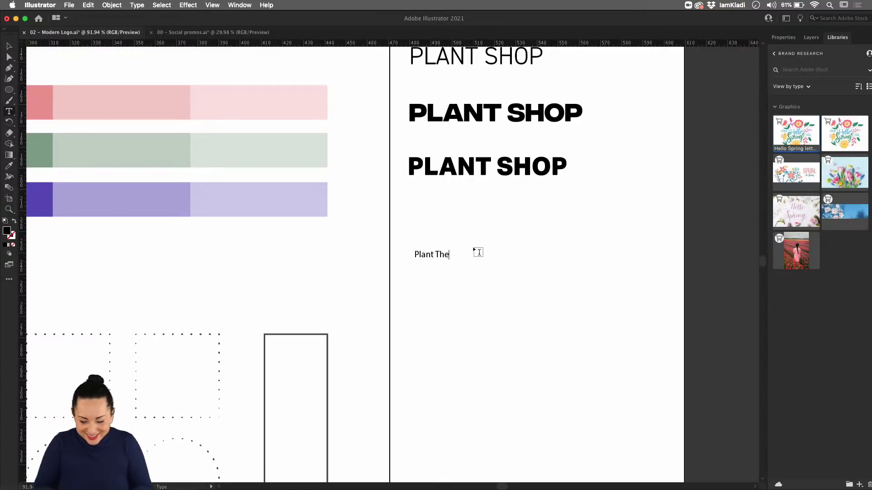
pyautogui.press('BackSpace')
pyautogui.press('BackSpace')
pyautogui.press('BackSpace')
pyautogui.write('Shop')
# Step: Select the words "Plant Shop" in the new text object and show their character properties
pyautogui.hotkey('shift', 'alt', 'Left')
pyautogui.hotkey('shift', 'alt', 'Left')
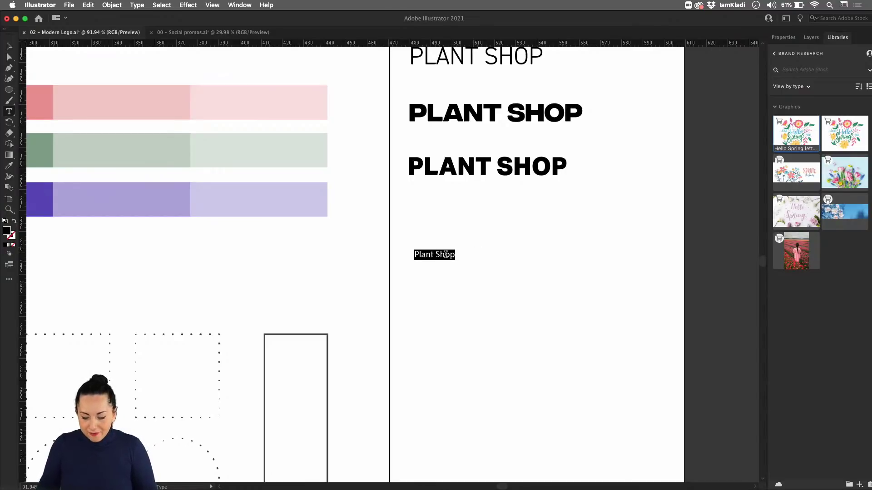
pyautogui.click(784, 38)
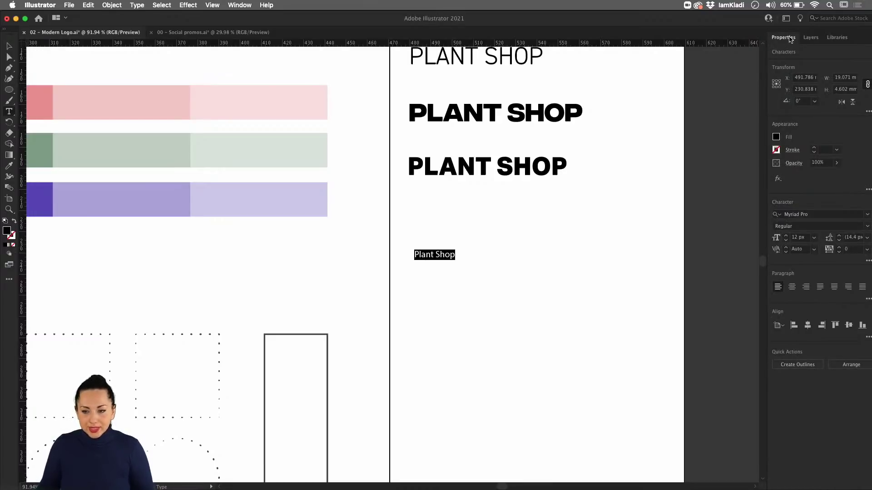
# Step: Search the installed fonts for "benny" and clear the font search
pyautogui.click(868, 216)
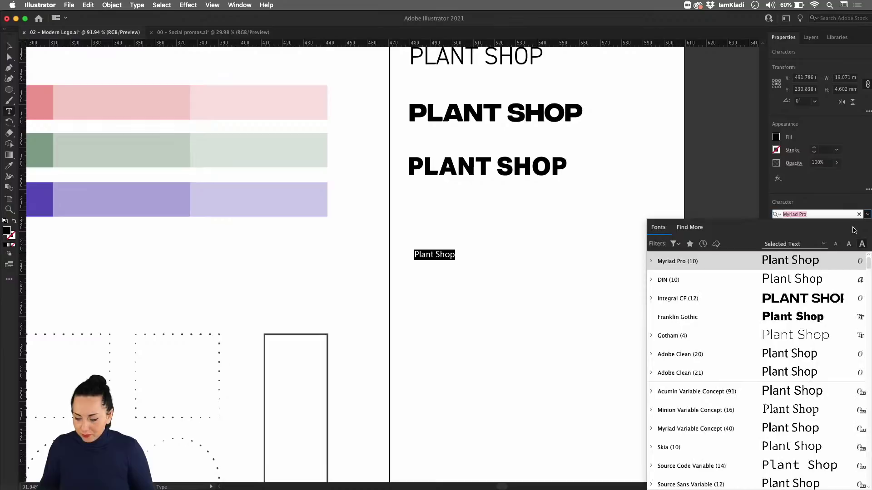
pyautogui.write('benny')
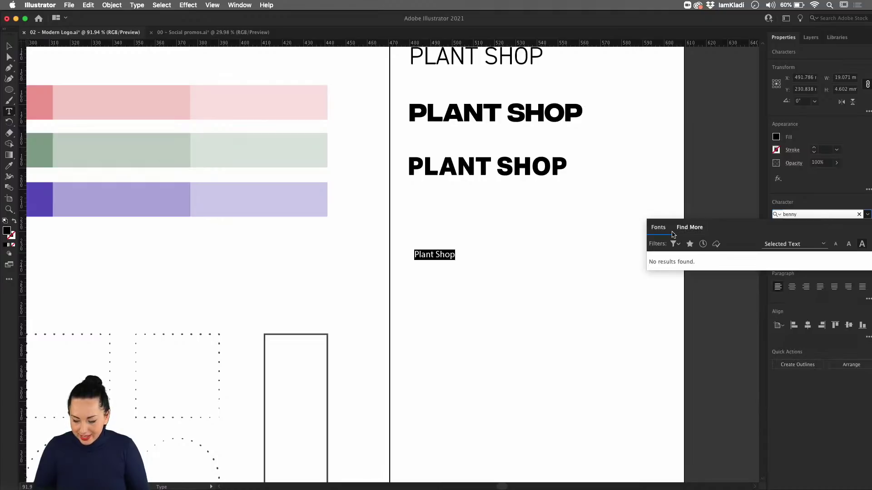
pyautogui.press('Escape')
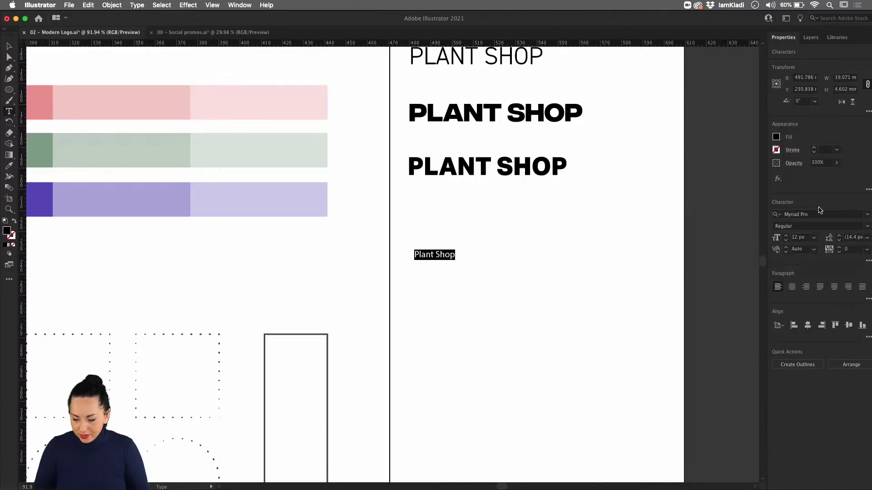
pyautogui.click(817, 214)
pyautogui.press('BackSpace')
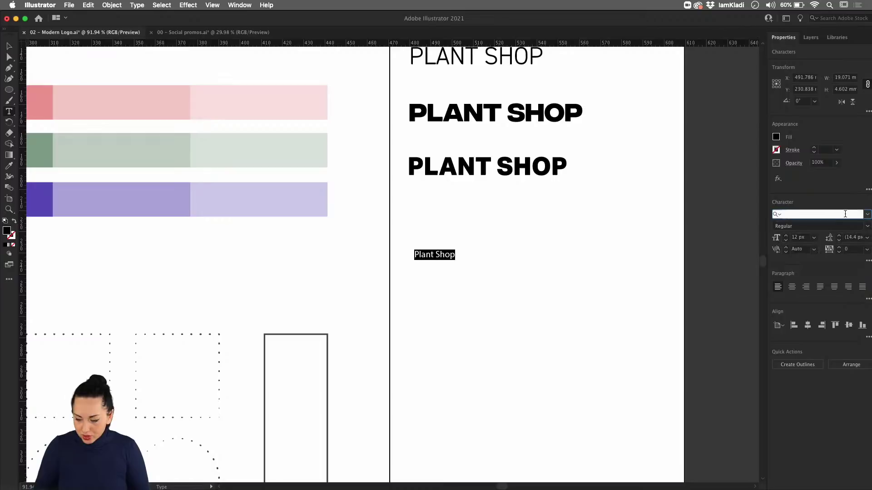
# Step: Browse the additional Adobe Fonts available for activation, examining the families beginning with A as previews of the selected text
pyautogui.click(867, 214)
pyautogui.click(691, 228)
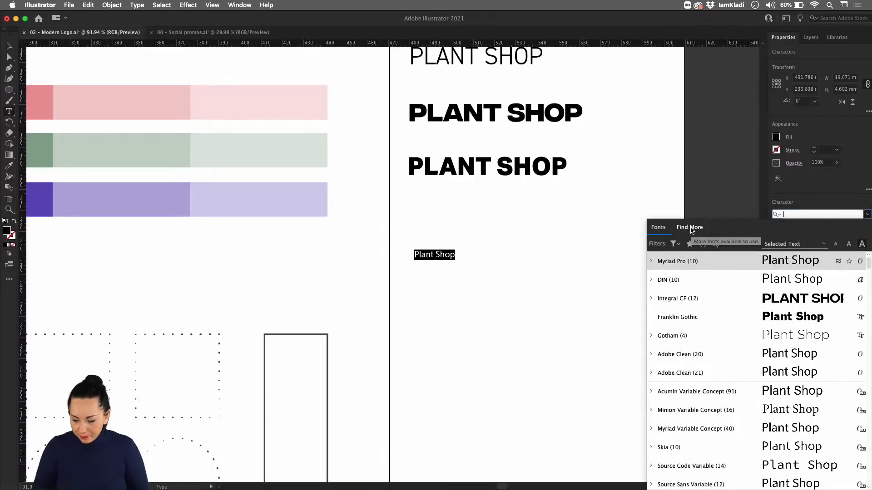
pyautogui.scroll(-10, 726, 404)
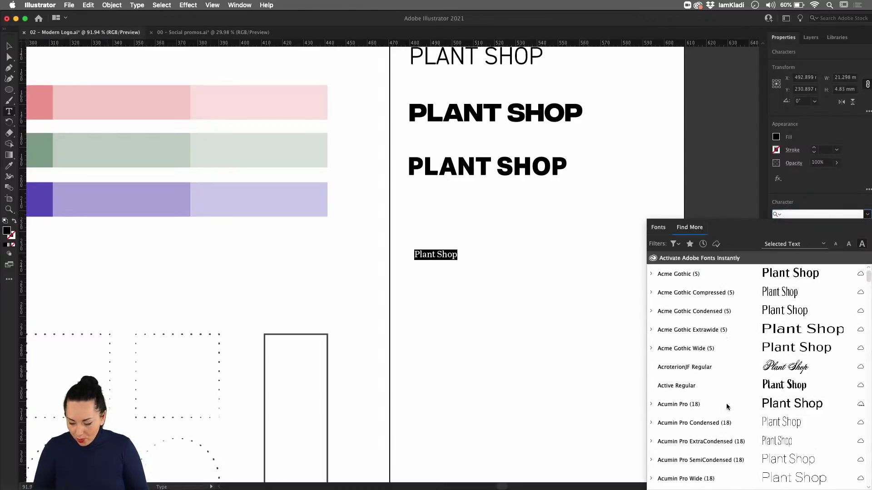
pyautogui.scroll(-15, 726, 403)
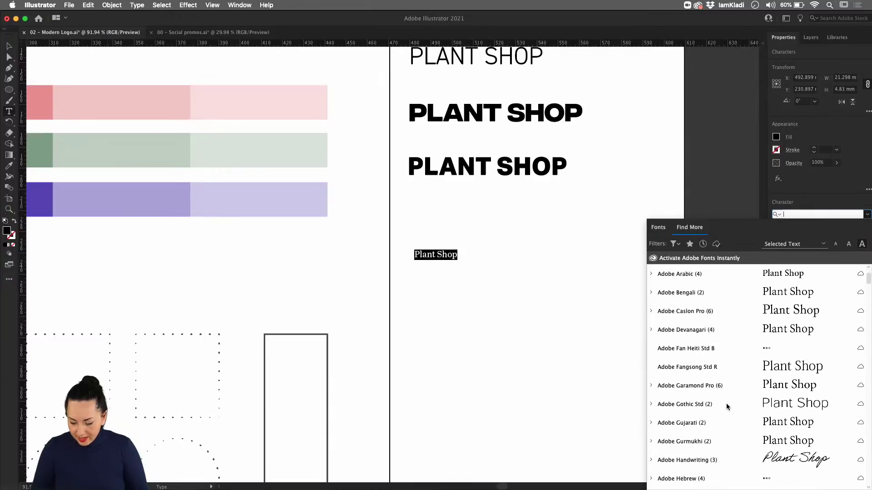
pyautogui.scroll(-15, 727, 403)
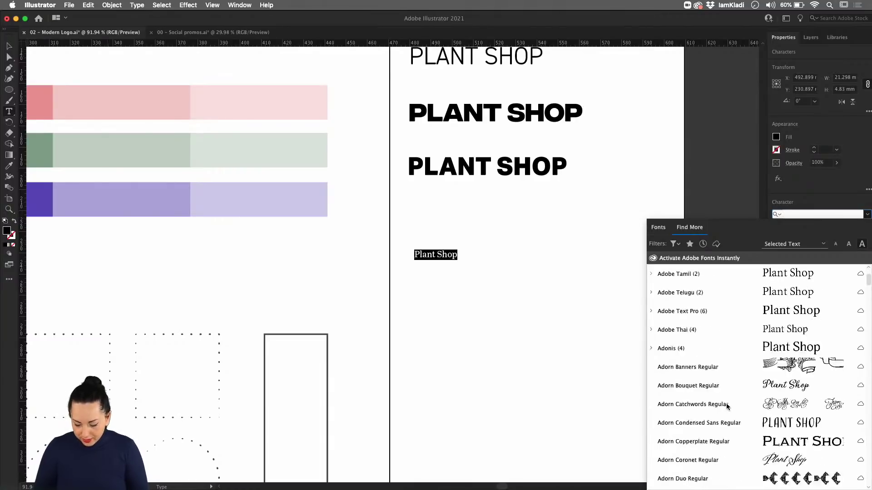
pyautogui.scroll(-10, 726, 404)
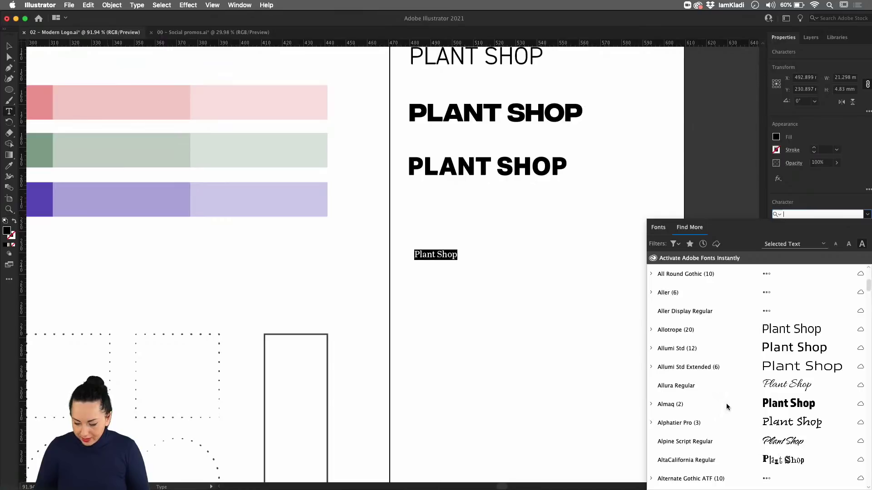
pyautogui.scroll(-3, 726, 403)
pyautogui.scroll(15, 737, 351)
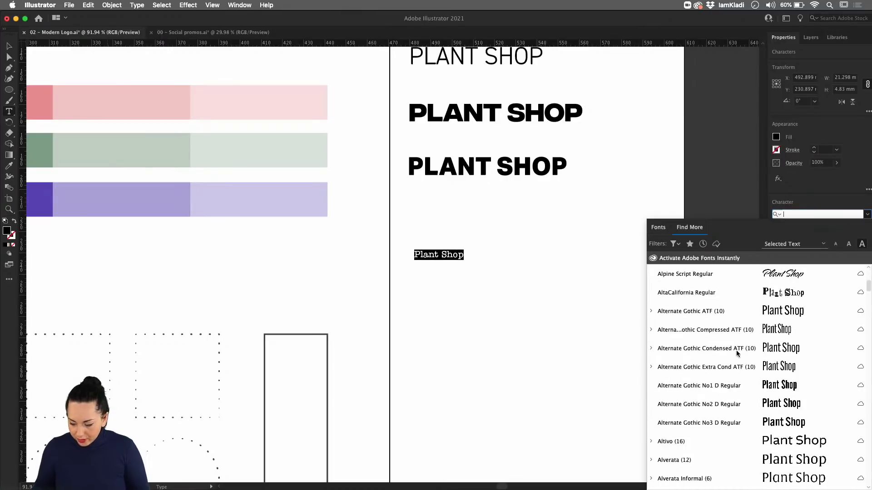
pyautogui.scroll(4, 738, 348)
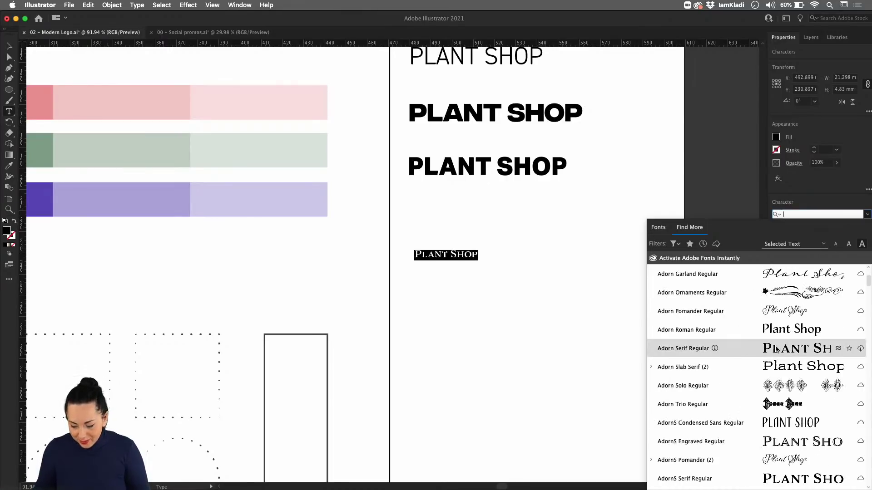
pyautogui.scroll(3, 810, 450)
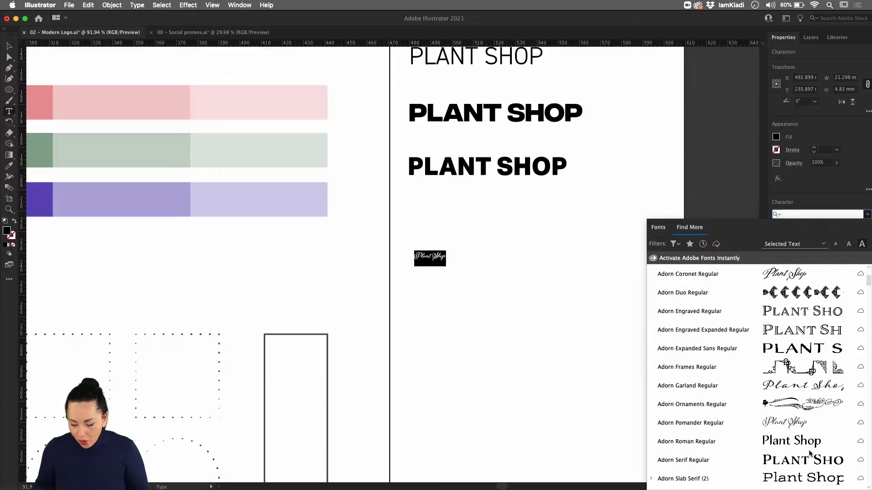
# Step: Move ahead to the Adobe Fonts families around the letter B and compare how they render "Plant Shop"
pyautogui.moveTo(869, 284); pyautogui.dragTo(869, 302)
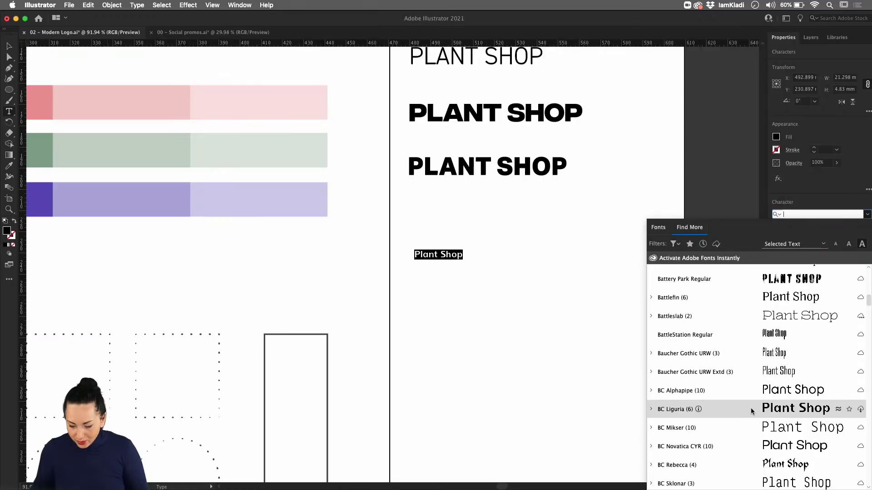
pyautogui.scroll(3, 751, 411)
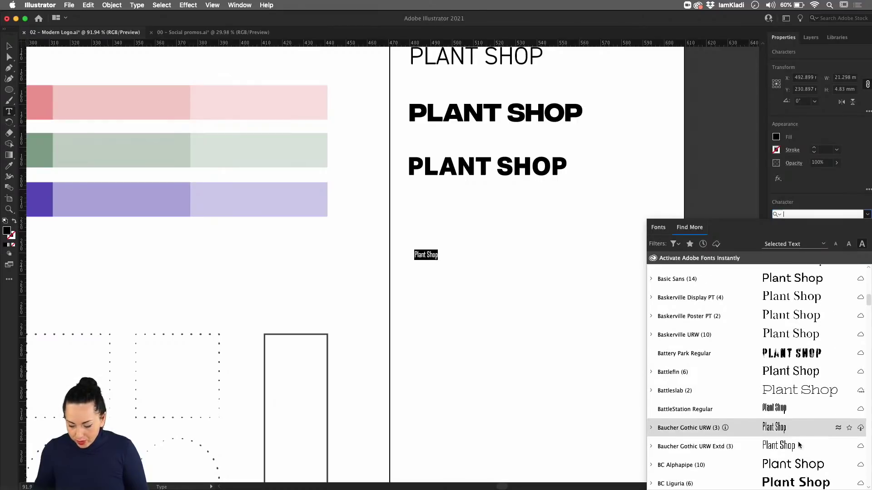
pyautogui.scroll(2, 803, 474)
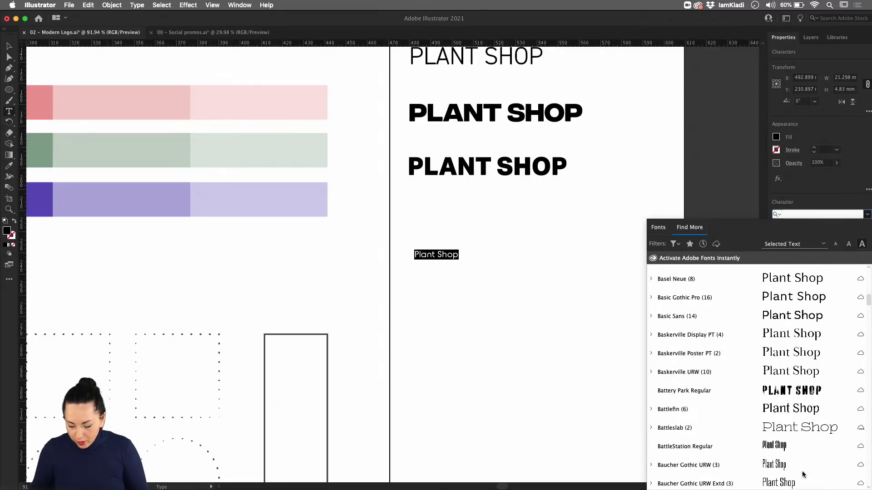
pyautogui.scroll(2, 803, 474)
pyautogui.scroll(2, 799, 472)
pyautogui.scroll(10, 798, 471)
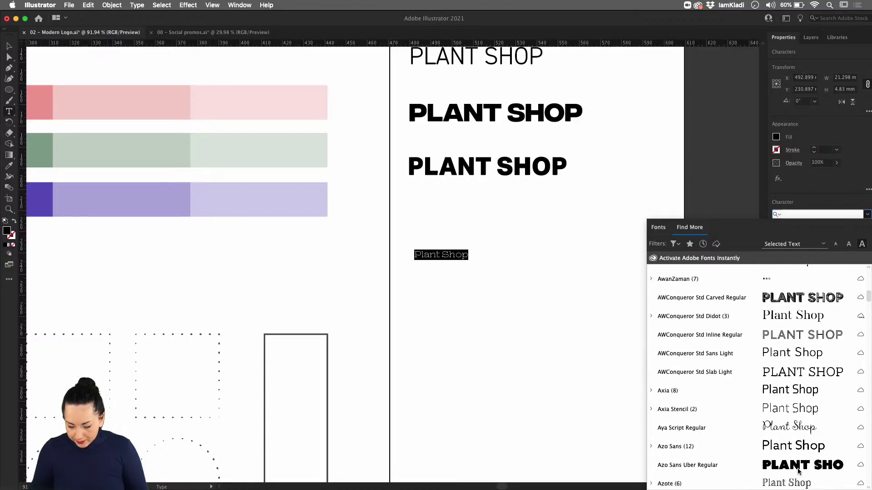
pyautogui.moveTo(868, 298)
pyautogui.mouseDown()
pyautogui.moveTo(869, 319)
pyautogui.moveTo(869, 305)
pyautogui.mouseUp()
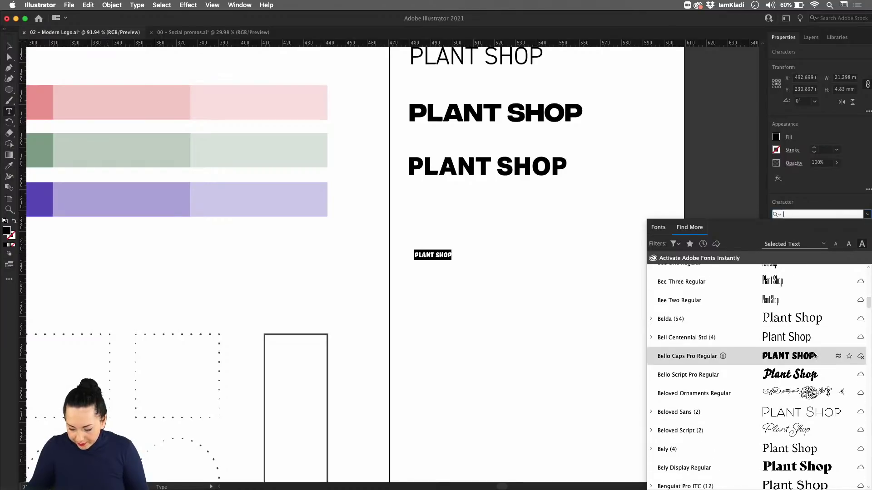
pyautogui.scroll(3, 772, 359)
pyautogui.scroll(4, 772, 461)
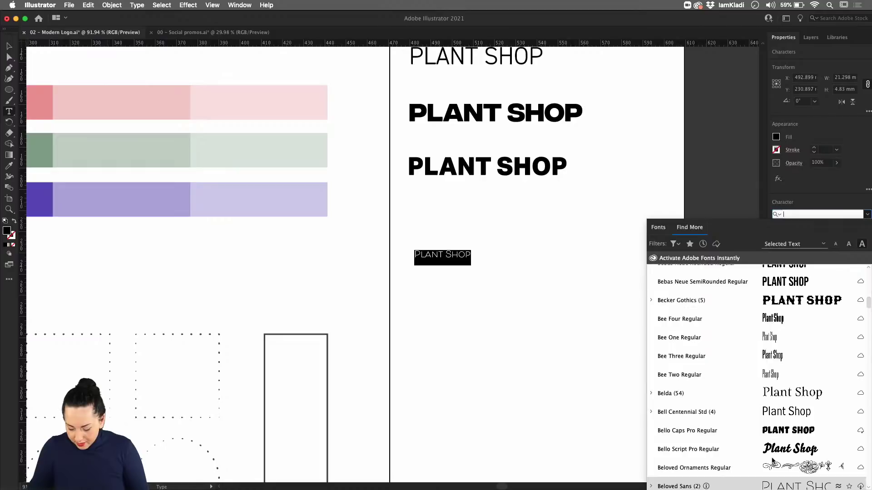
pyautogui.scroll(4, 772, 461)
pyautogui.scroll(-3, 773, 460)
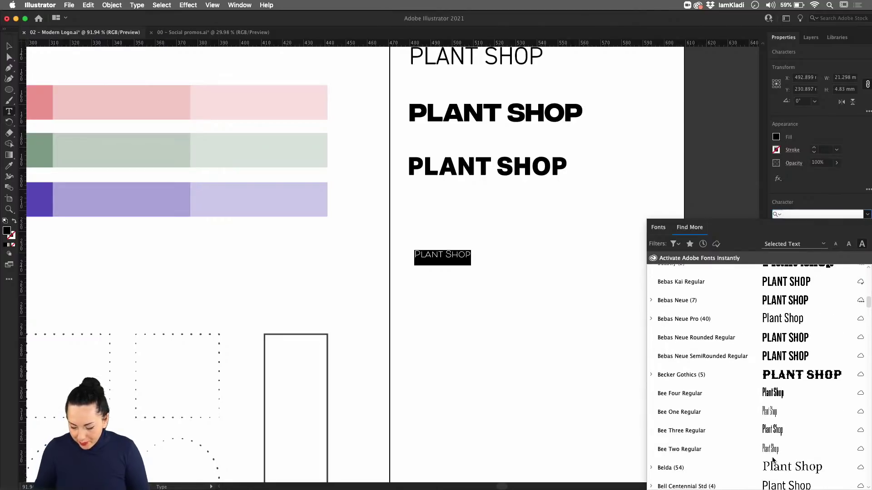
pyautogui.scroll(2, 775, 461)
pyautogui.scroll(8, 774, 460)
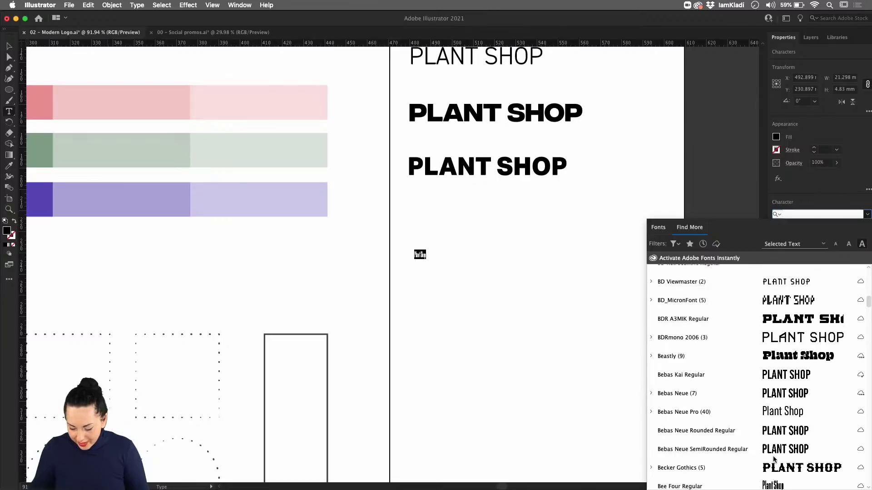
pyautogui.scroll(4, 773, 460)
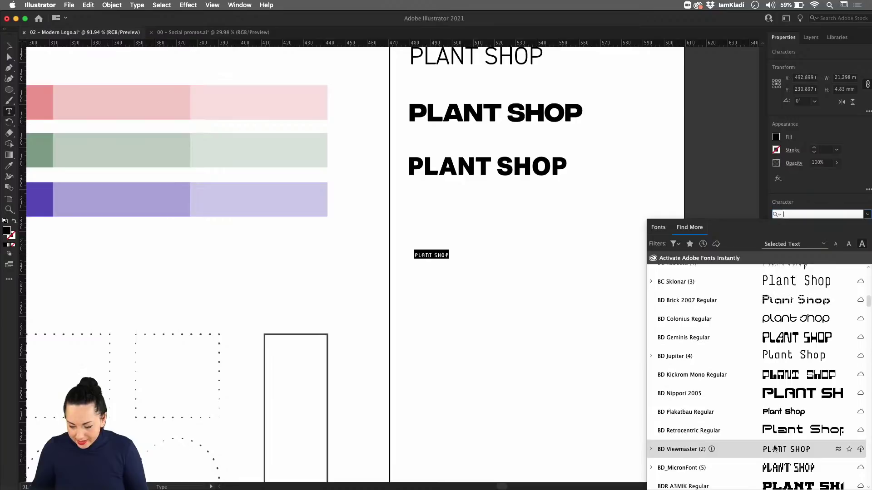
# Step: Find the Beastly family among the additional Adobe Fonts and activate it
pyautogui.scroll(-2, 772, 454)
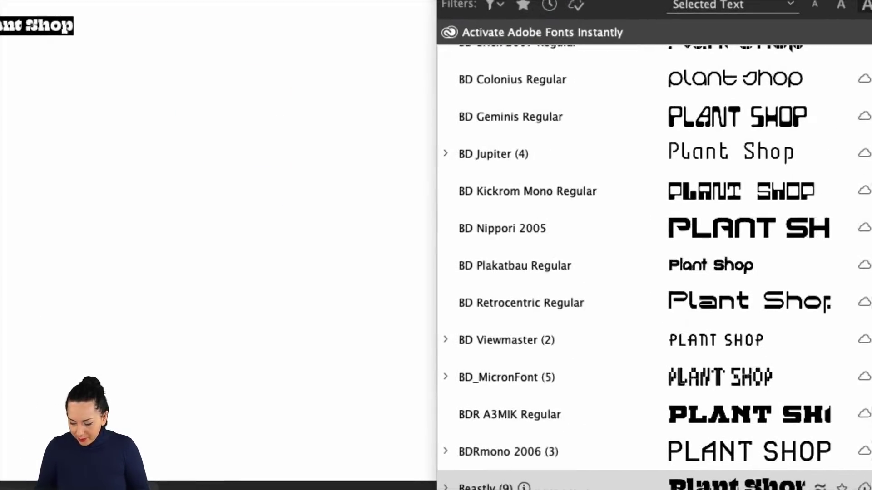
pyautogui.scroll(1, 827, 465)
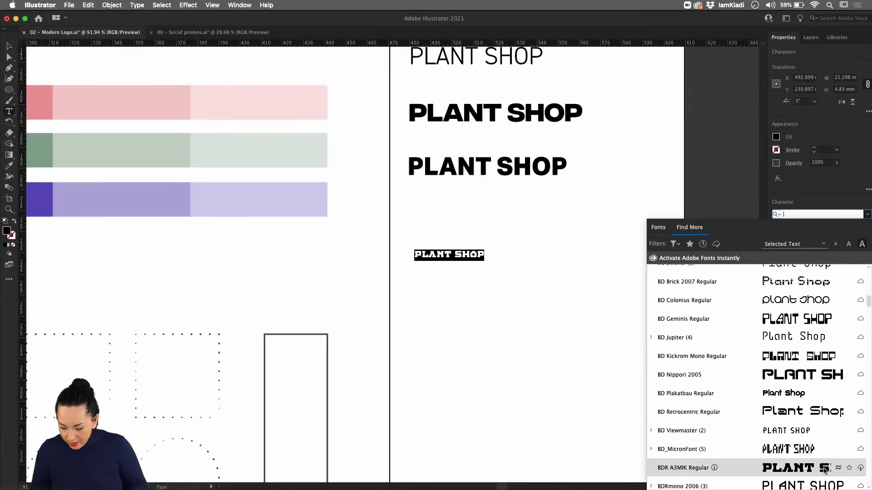
pyautogui.scroll(5, 824, 472)
pyautogui.scroll(-3, 823, 474)
pyautogui.scroll(-10, 822, 474)
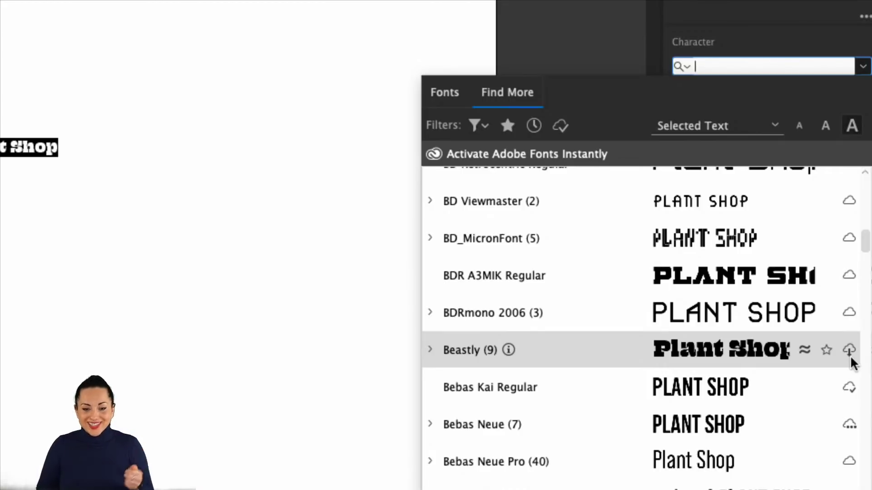
pyautogui.click(850, 356)
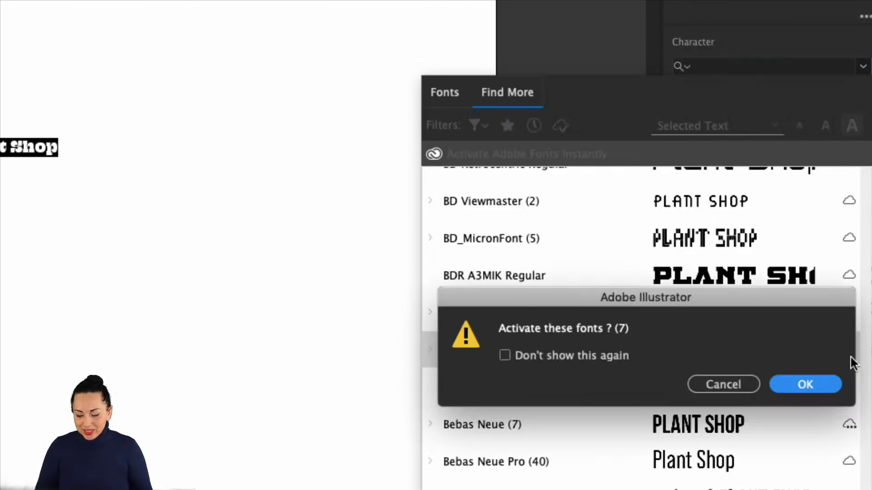
pyautogui.click(824, 387)
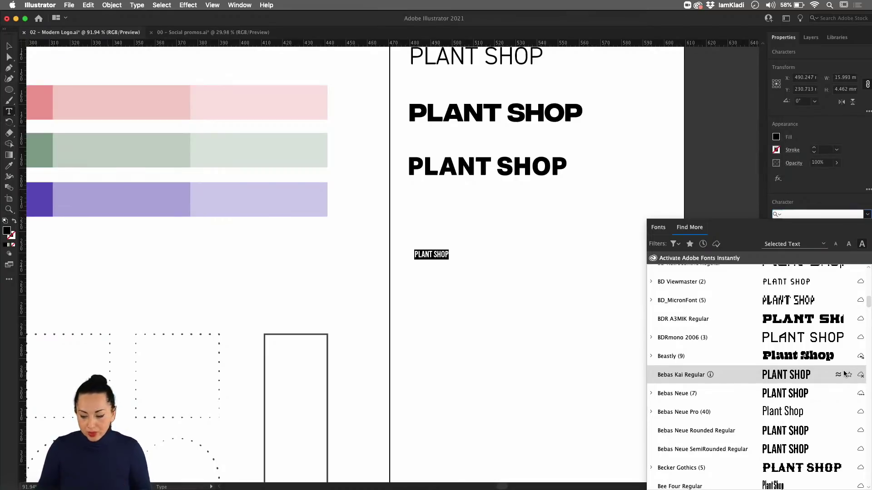
# Step: Try filtering the additional Adobe Fonts by heavy weight and high contrast, and clear all filters
pyautogui.click(675, 244)
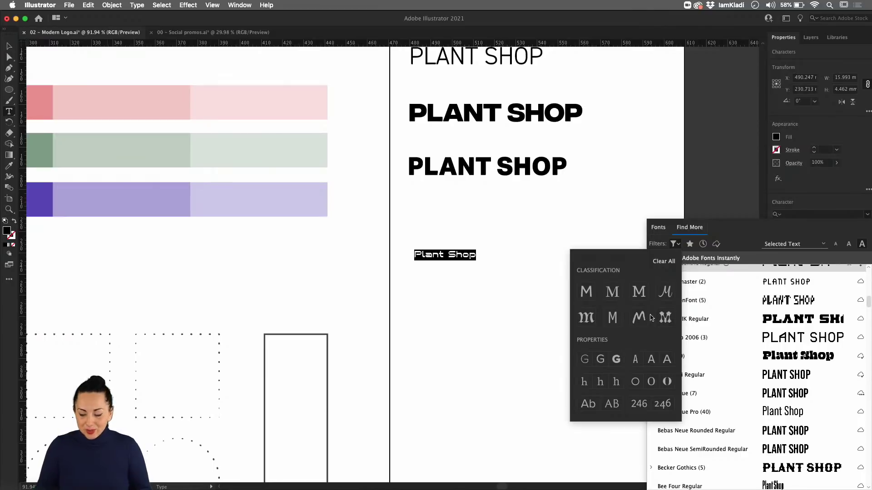
pyautogui.click(617, 360)
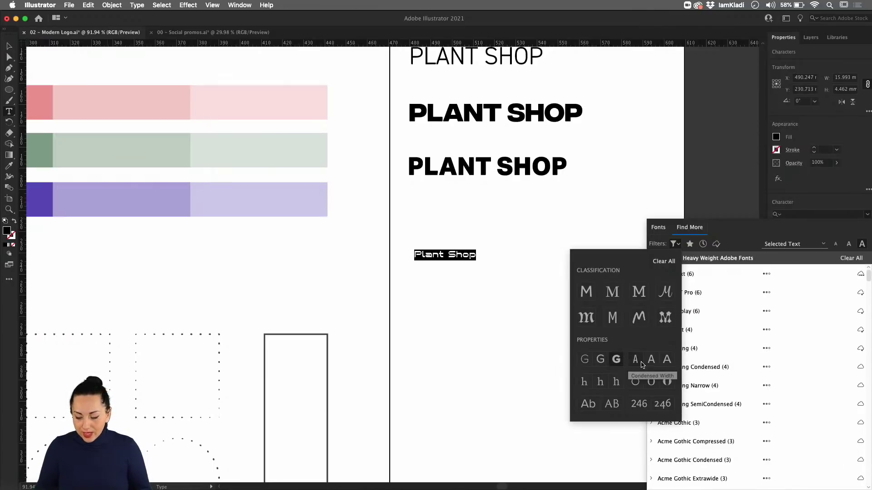
pyautogui.click(666, 383)
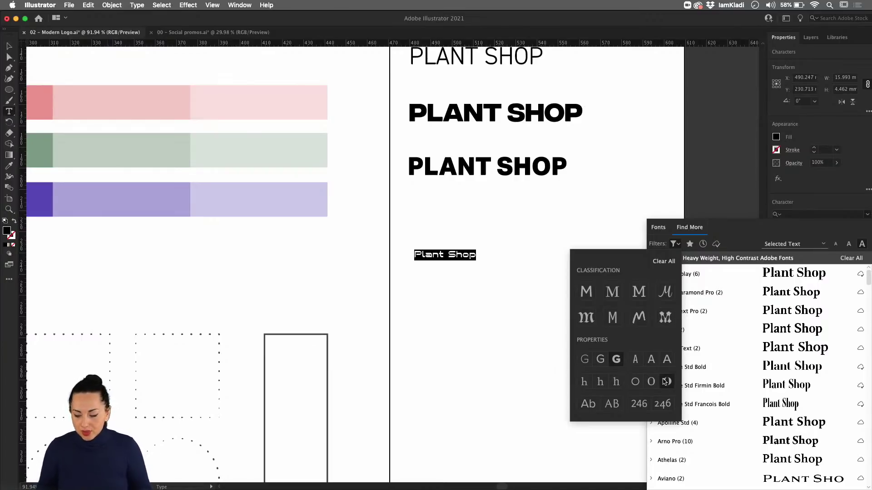
pyautogui.click(666, 265)
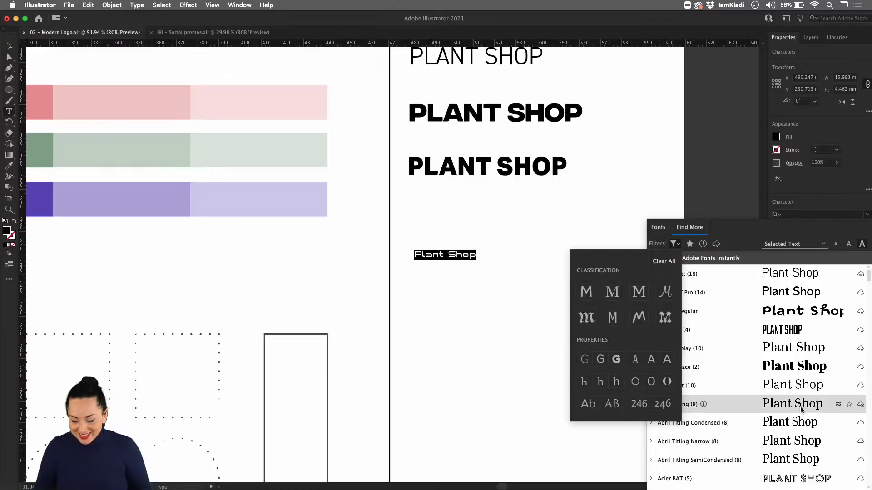
pyautogui.click(778, 233)
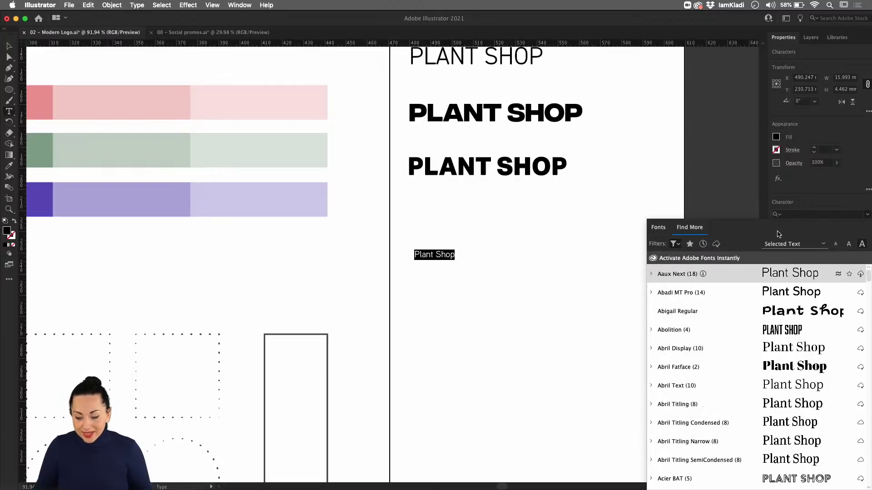
# Step: Search the installed fonts for "be" and apply Beastly 16 Point to the "Plant Shop" text
pyautogui.click(659, 229)
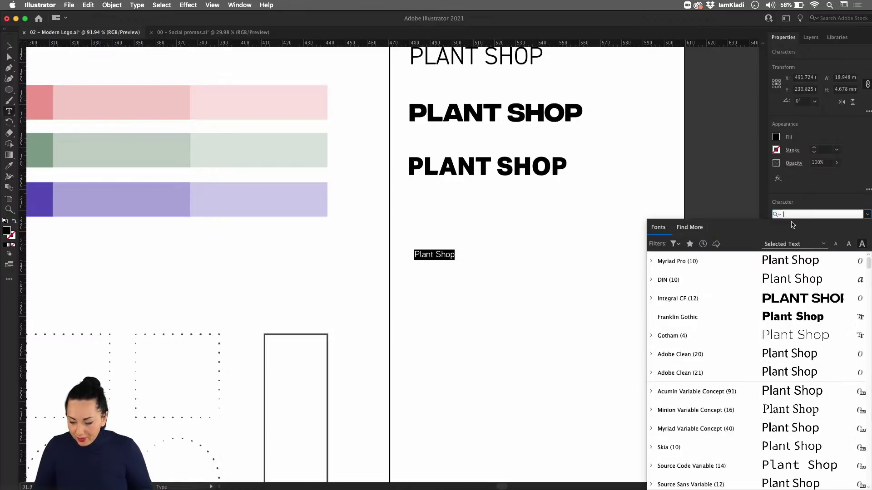
pyautogui.write('be')
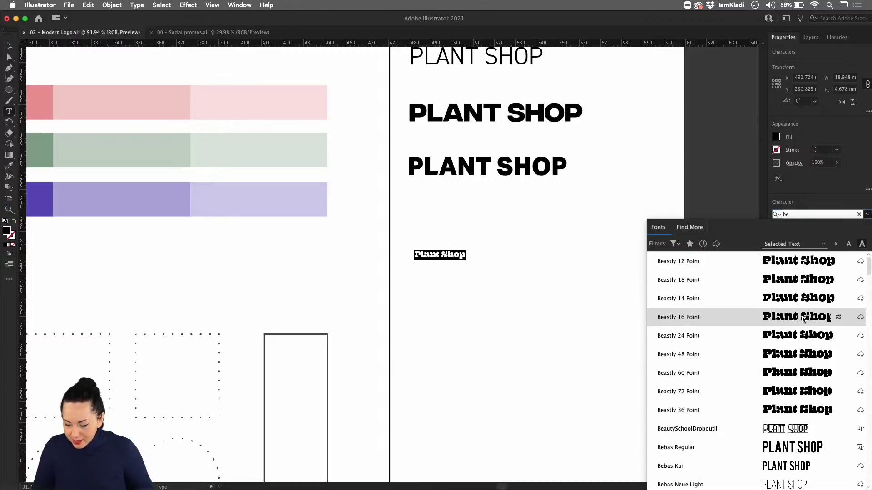
pyautogui.click(803, 318)
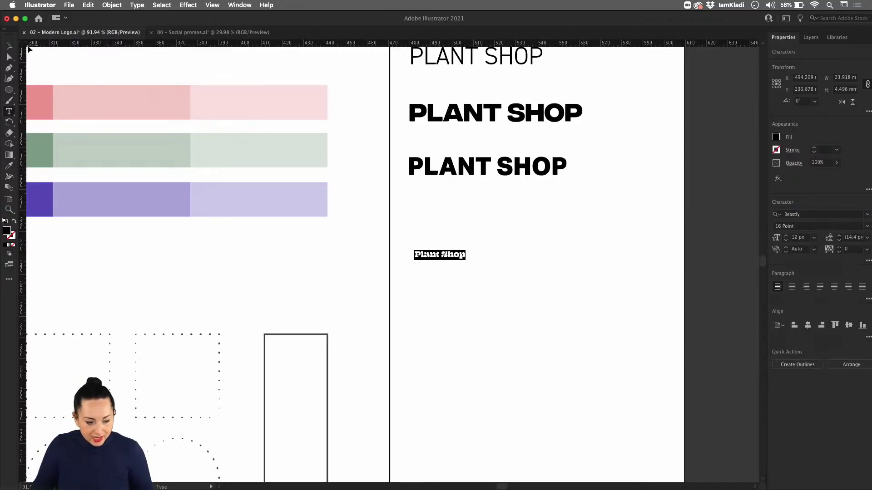
# Step: Increase the Beastly "Plant Shop" text's font size to 43 px
pyautogui.click(785, 235)
pyautogui.click(786, 235)
pyautogui.click(785, 235)
pyautogui.click(785, 235)
pyautogui.click(786, 235)
pyautogui.click(786, 235)
pyautogui.click(786, 236)
pyautogui.click(786, 236)
pyautogui.click(786, 236)
pyautogui.click(786, 235)
pyautogui.click(786, 235)
pyautogui.click(786, 235)
pyautogui.click(786, 235)
# Step: Copy the word "Shop" from the Beastly text and remove it, leaving only "Plant"
pyautogui.click(514, 253)
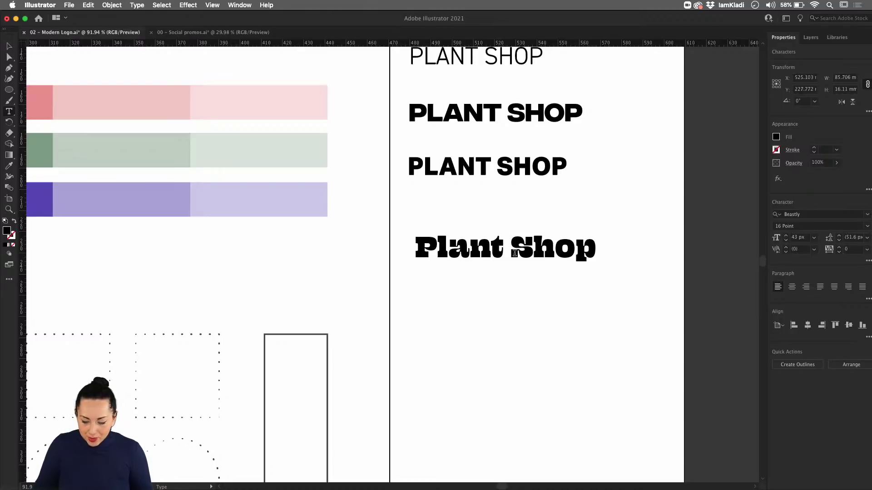
pyautogui.moveTo(515, 253); pyautogui.dragTo(602, 263)
pyautogui.press('cmd+c')
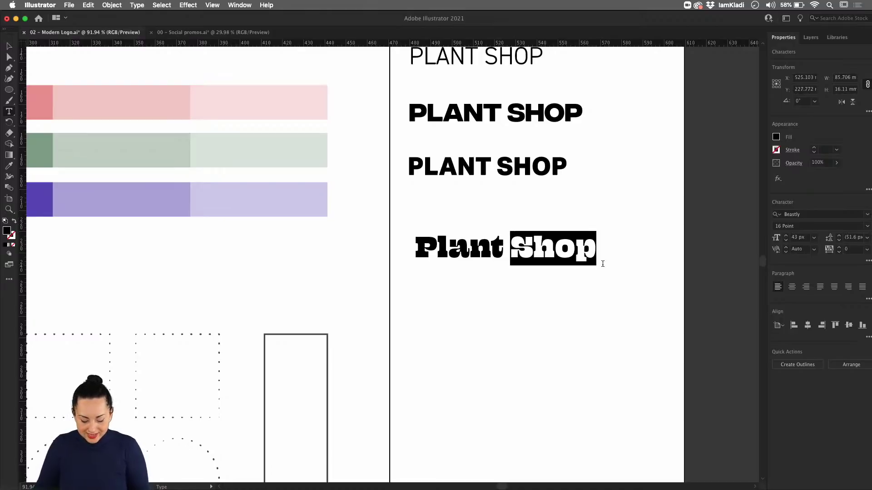
pyautogui.press('BackSpace')
pyautogui.press('BackSpace')
pyautogui.click(9, 45)
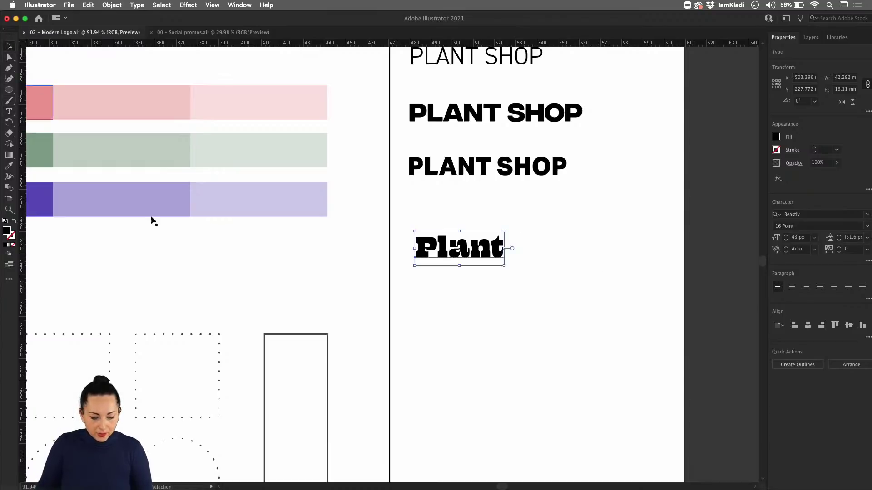
# Step: Paste "Shop" as a separate text object and stack it beneath "Plant"
pyautogui.click(429, 366)
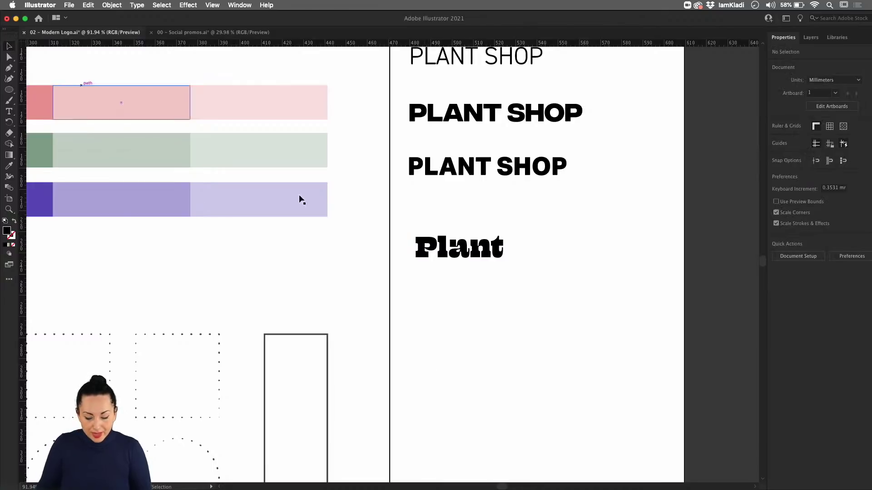
pyautogui.press('cmd+v')
pyautogui.moveTo(400, 273); pyautogui.dragTo(472, 250)
pyautogui.moveTo(484, 284); pyautogui.dragTo(485, 289)
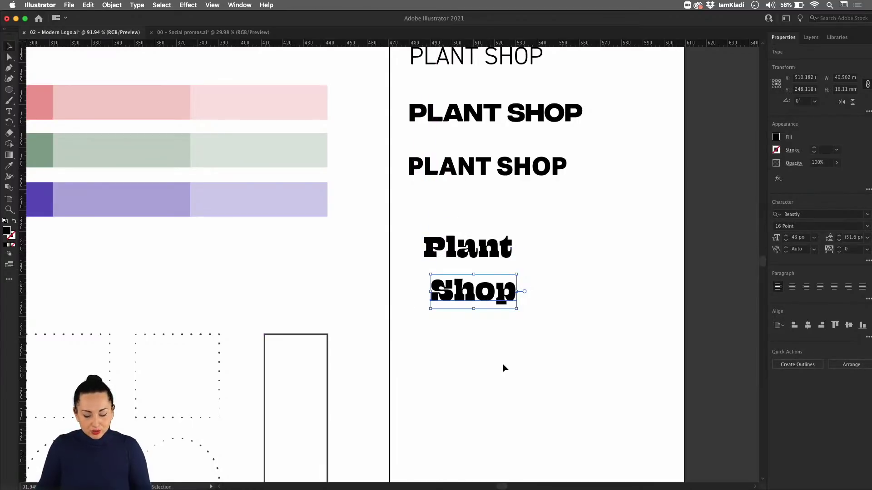
# Step: Duplicate the stacked "Plant" and "Shop" text objects into the empty space below the originals
pyautogui.moveTo(507, 366); pyautogui.dragTo(437, 217)
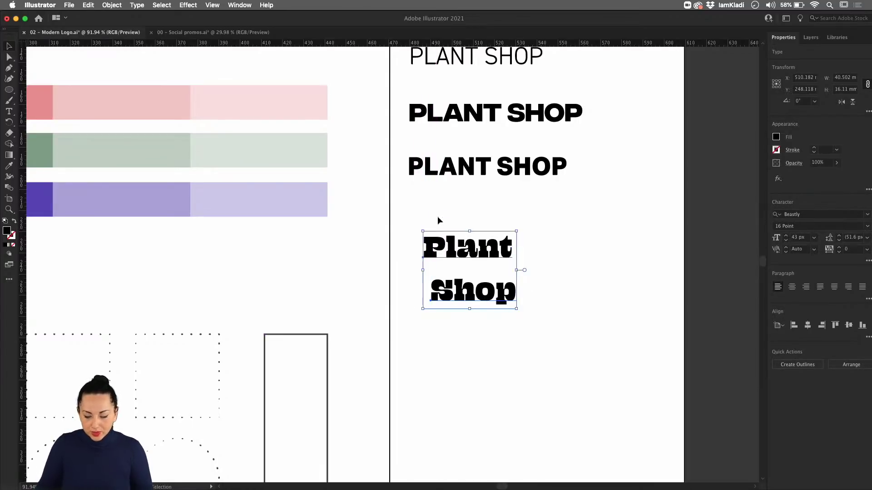
pyautogui.press('a')
pyautogui.press('v')
pyautogui.moveTo(486, 259); pyautogui.dragTo(506, 387)
# Step: Select both words of the lower "Plant Shop" copy and convert them to outlines
pyautogui.click(460, 294)
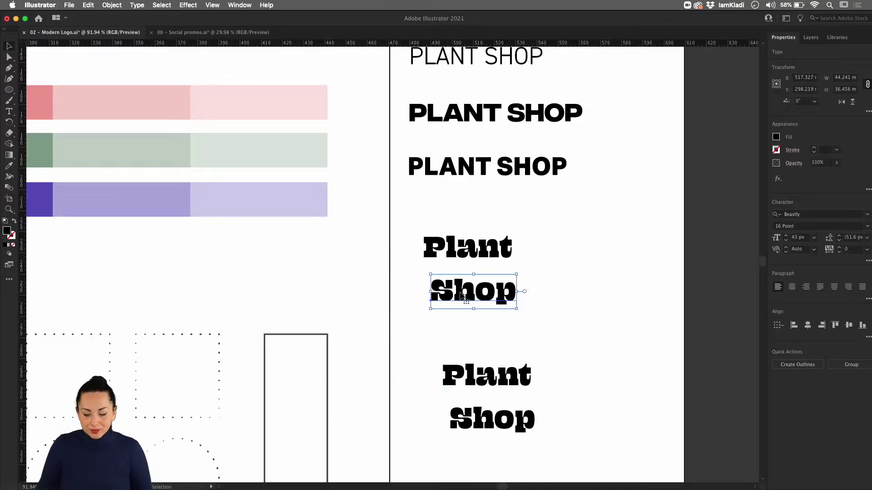
pyautogui.click(495, 250)
pyautogui.click(482, 300)
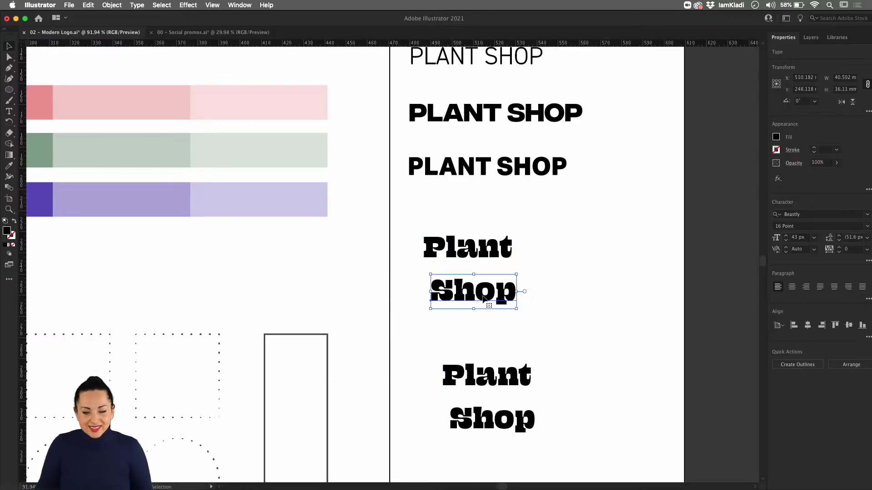
pyautogui.moveTo(498, 386); pyautogui.dragTo(526, 427)
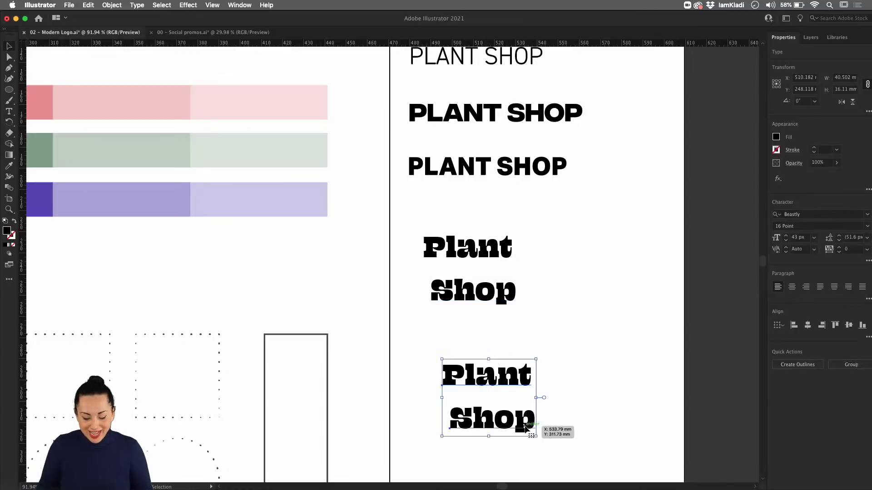
pyautogui.press('super+shift+o')
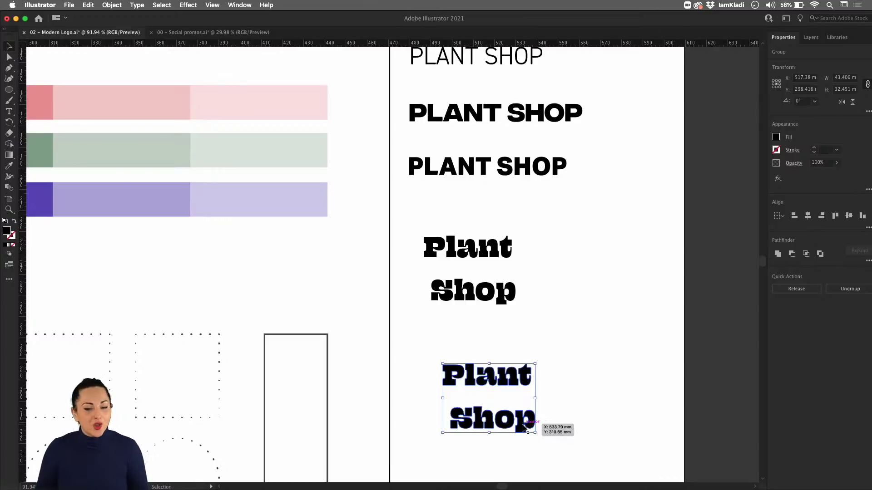
# Step: Switch the document to Outline view to compare the outlined copy's paths with the live text above it
pyautogui.moveTo(587, 418); pyautogui.dragTo(573, 359)
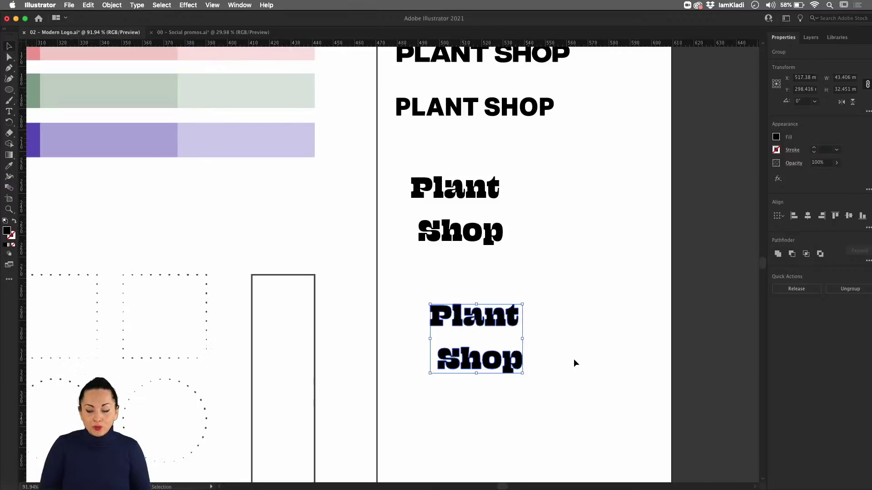
pyautogui.press('a')
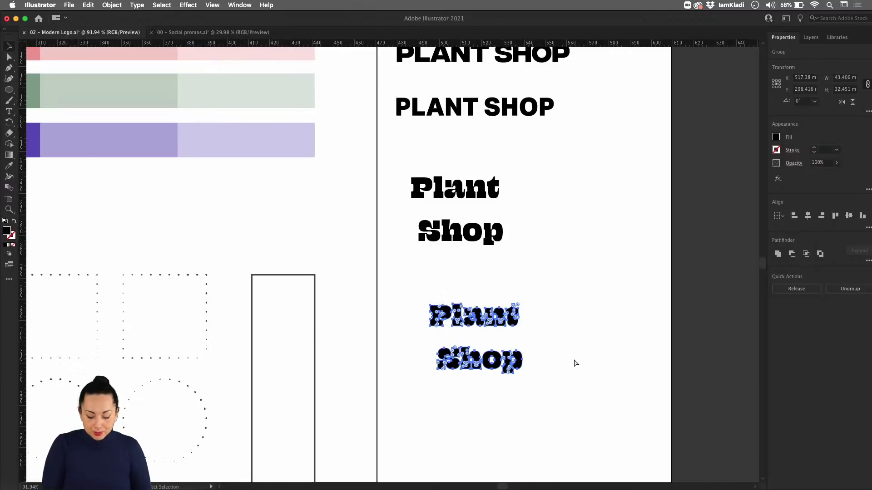
pyautogui.hotkey('ctrl', 'y')
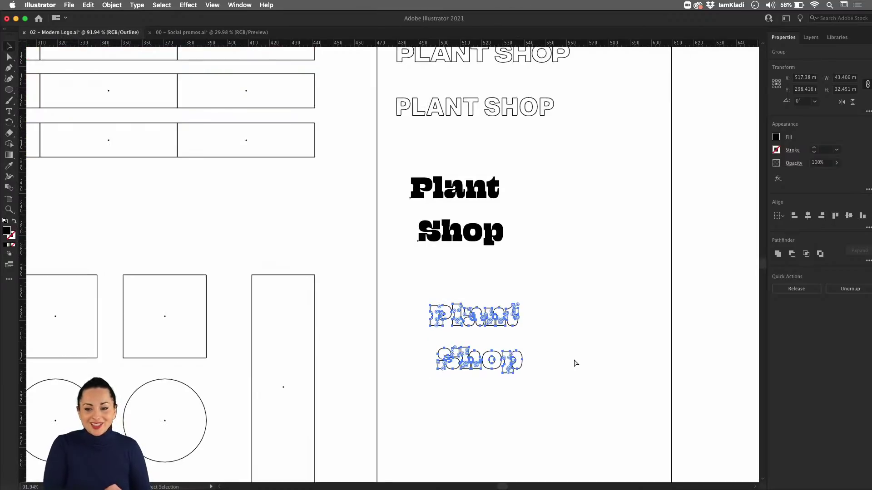
# Step: Try editing the live word "Shop" by deleting its last letters and retyping "op"
pyautogui.press('v')
pyautogui.doubleClick(492, 234)
pyautogui.click(493, 234)
pyautogui.press('BackSpace')
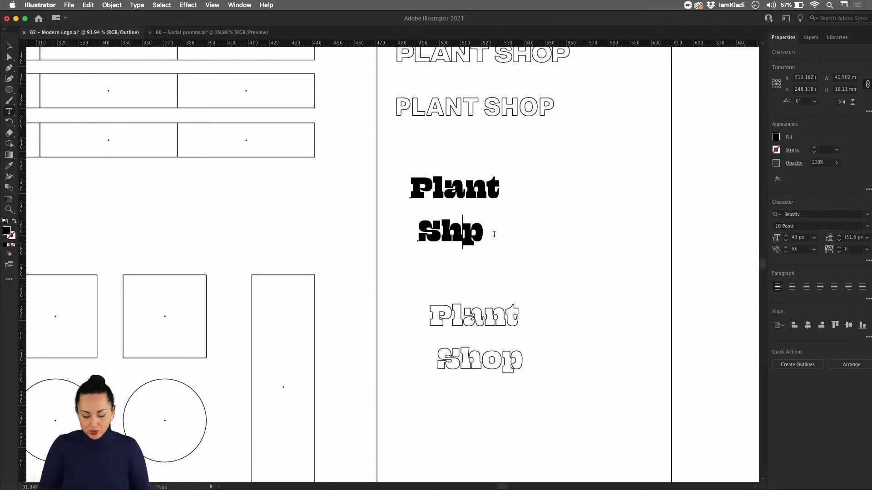
pyautogui.write('po')
pyautogui.press('BackSpace')
pyautogui.press('Right')
pyautogui.press('BackSpace')
pyautogui.press('BackSpace')
pyautogui.write('op')
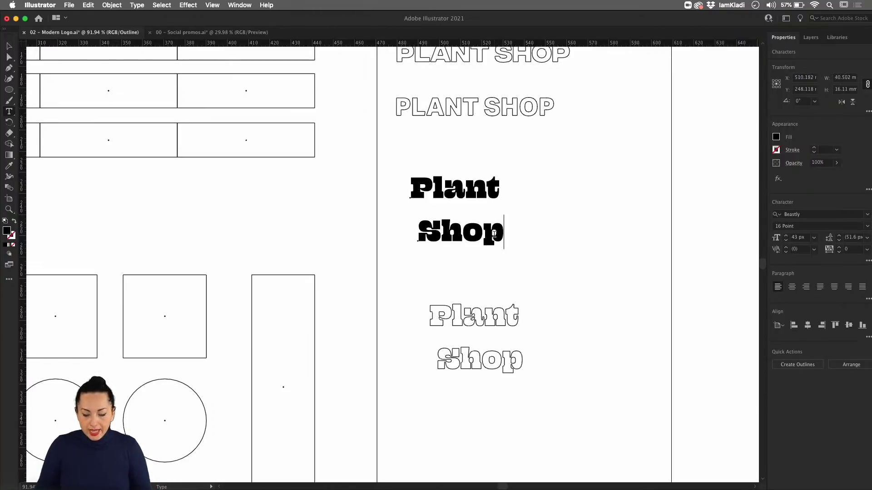
pyautogui.click(9, 46)
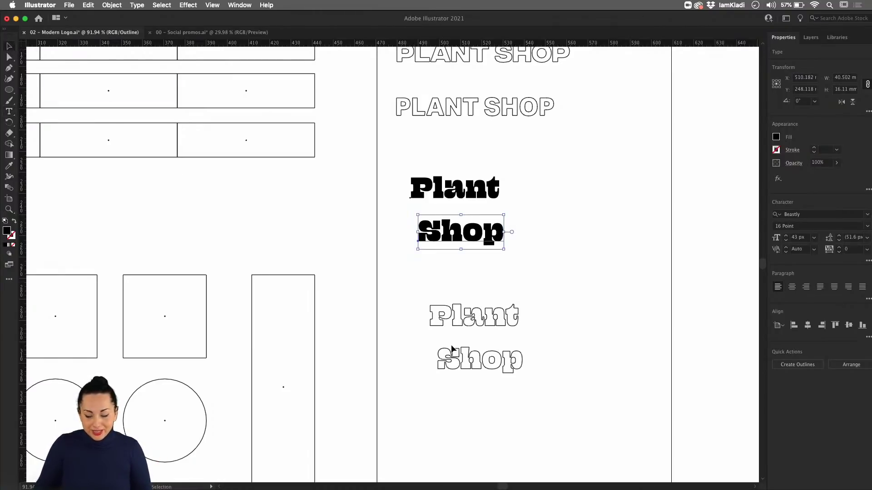
# Step: Check the outlined "Plant Shop" copy as unfilled paths and return the document to Preview view
pyautogui.click(467, 321)
pyautogui.click(489, 336)
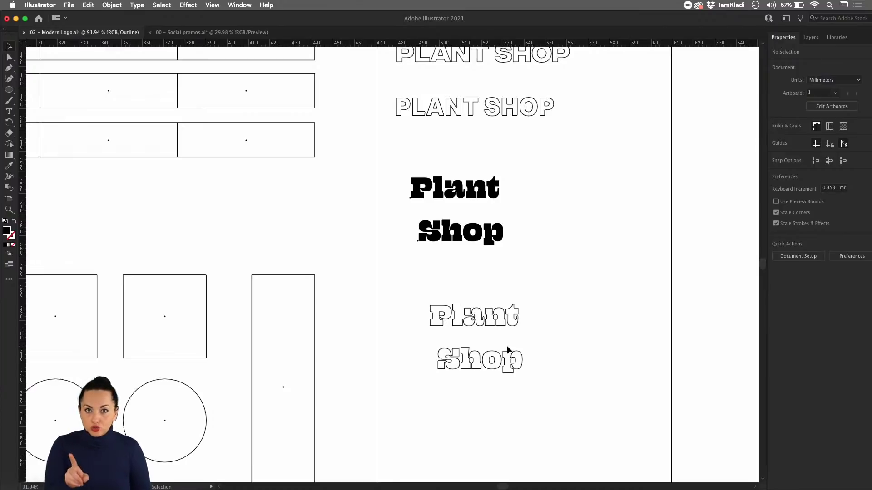
pyautogui.press('super+y')
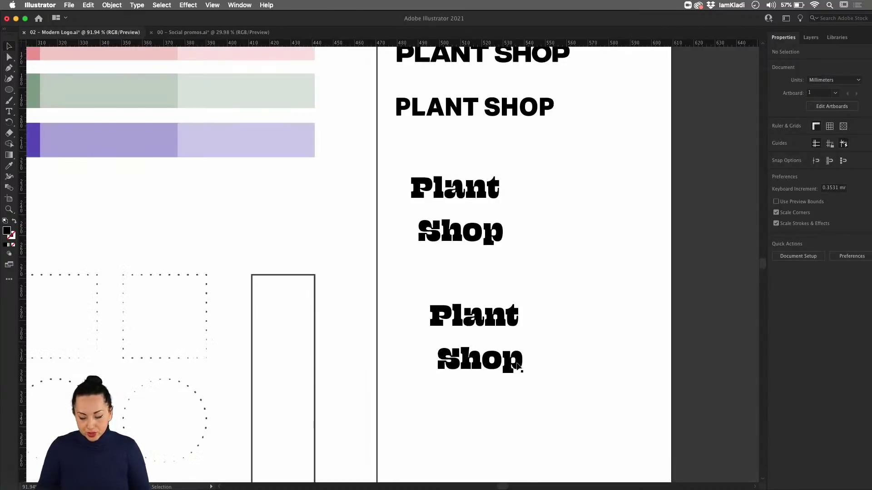
# Step: Tighten the gap between outlined "Plant" and "Shop" and move both to the blank area beneath the Hello Spring artwork
pyautogui.moveTo(508, 349); pyautogui.dragTo(505, 338)
pyautogui.moveTo(539, 375); pyautogui.dragTo(401, 416)
pyautogui.moveTo(509, 406); pyautogui.dragTo(524, 320)
pyautogui.press('a')
pyautogui.moveTo(551, 250); pyautogui.dragTo(303, 338)
pyautogui.click(301, 361)
pyautogui.click(305, 354)
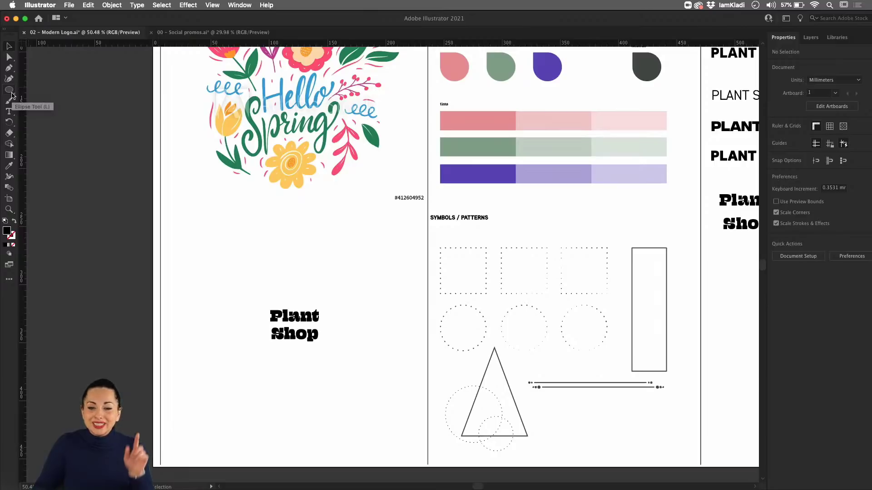
# Step: Draw a black circle about 86 mm in diameter with the Ellipse tool, above and beside the outlined "Plant Shop"
pyautogui.moveTo(12, 95); pyautogui.dragTo(27, 93)
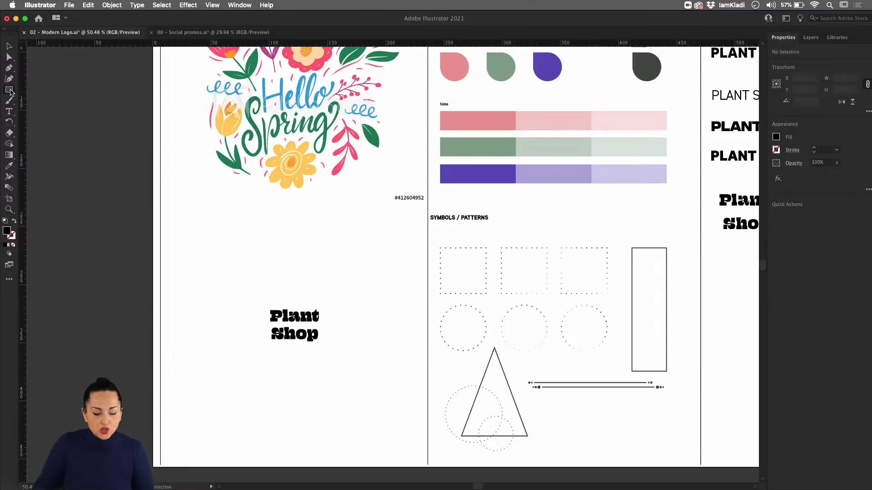
pyautogui.click(10, 92)
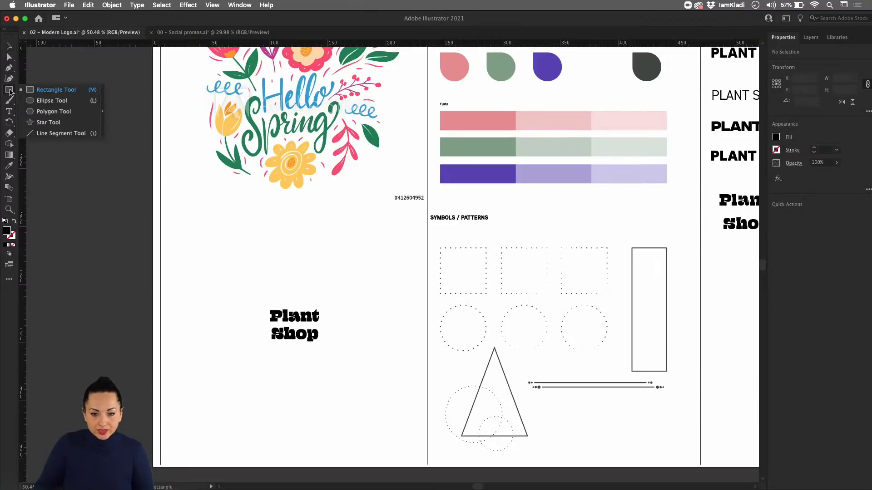
pyautogui.click(43, 101)
pyautogui.moveTo(247, 285); pyautogui.dragTo(268, 284)
pyautogui.press('v')
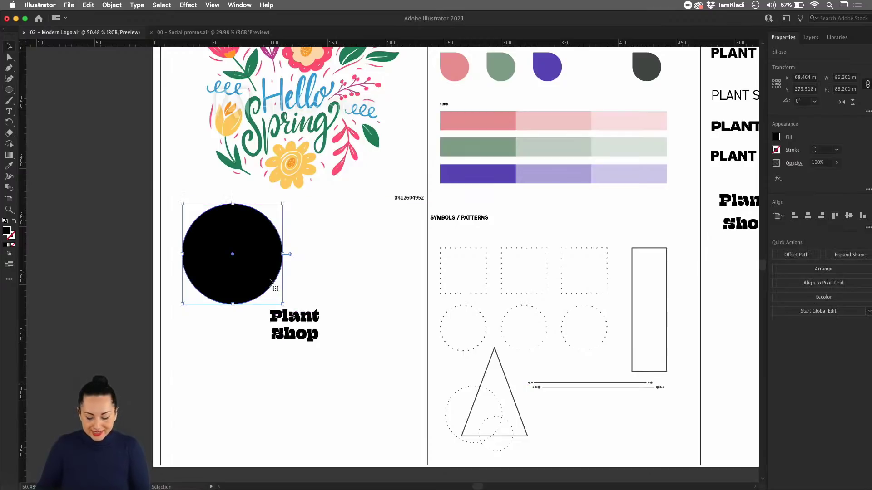
# Step: Draw a wavy freehand Pencil path about 102 mm wide across the black circle, extending past both of its edges
pyautogui.press('n')
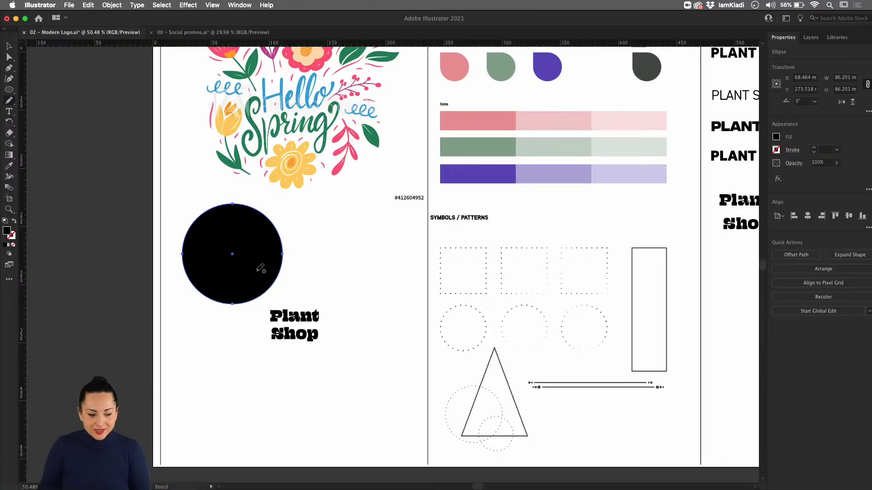
pyautogui.press('v')
pyautogui.click(8, 102)
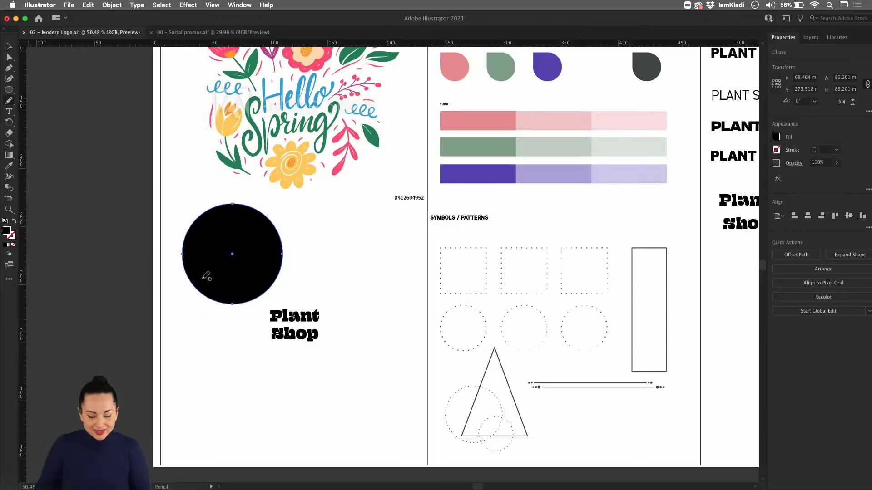
pyautogui.moveTo(173, 284)
pyautogui.mouseDown()
pyautogui.moveTo(298, 233)
pyautogui.moveTo(305, 263)
pyautogui.mouseUp()
pyautogui.press('super+z')
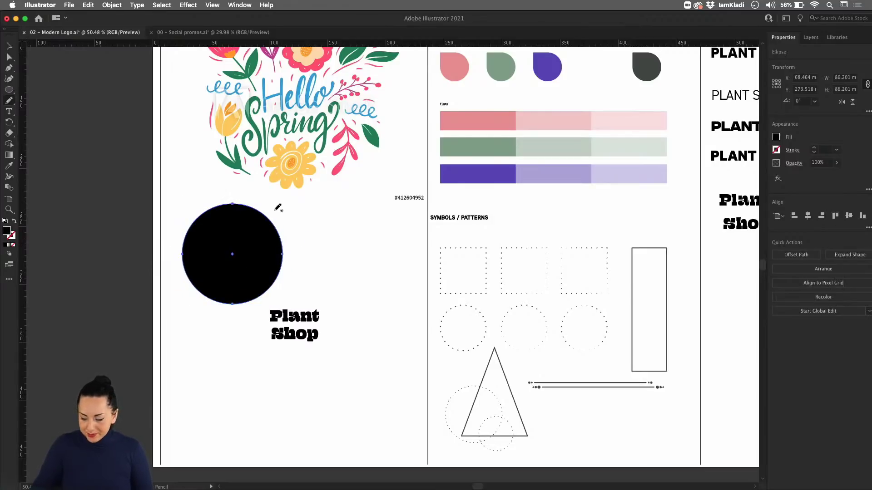
pyautogui.moveTo(172, 281)
pyautogui.mouseDown()
pyautogui.moveTo(195, 262)
pyautogui.moveTo(231, 268)
pyautogui.moveTo(253, 243)
pyautogui.moveTo(290, 233)
pyautogui.mouseUp()
pyautogui.press('v')
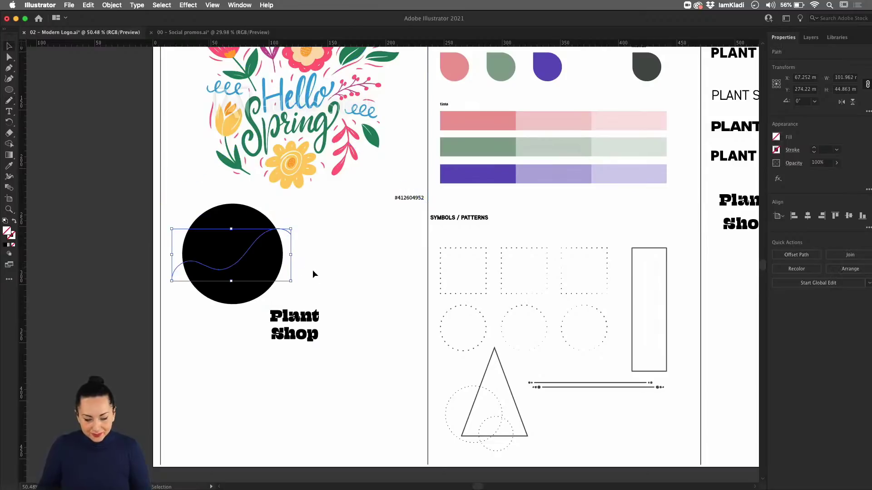
# Step: Select the circle with its wavy path and split the shape along the path using Pathfinder Divide
pyautogui.moveTo(316, 278); pyautogui.dragTo(234, 245)
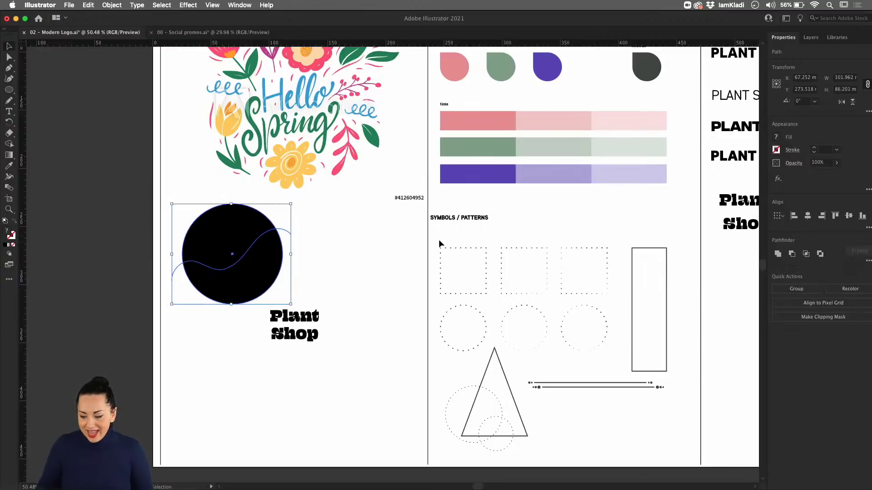
pyautogui.click(868, 262)
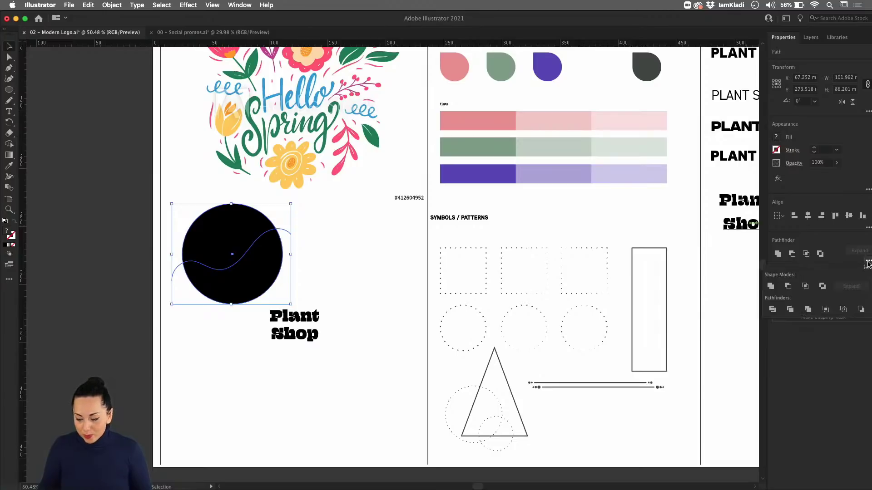
pyautogui.click(772, 311)
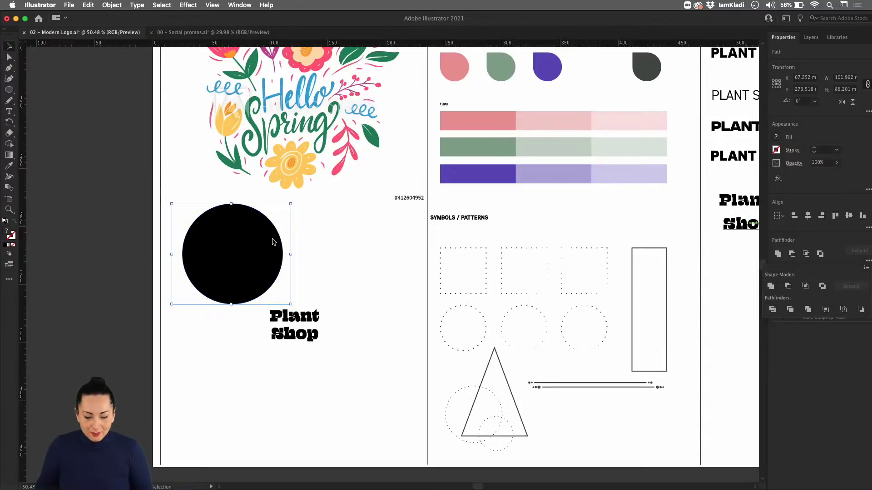
# Step: Swap fill and stroke on both halves of the divided circle, giving them no fill and a thin black stroke
pyautogui.press('super+shift+a')
pyautogui.doubleClick(271, 270)
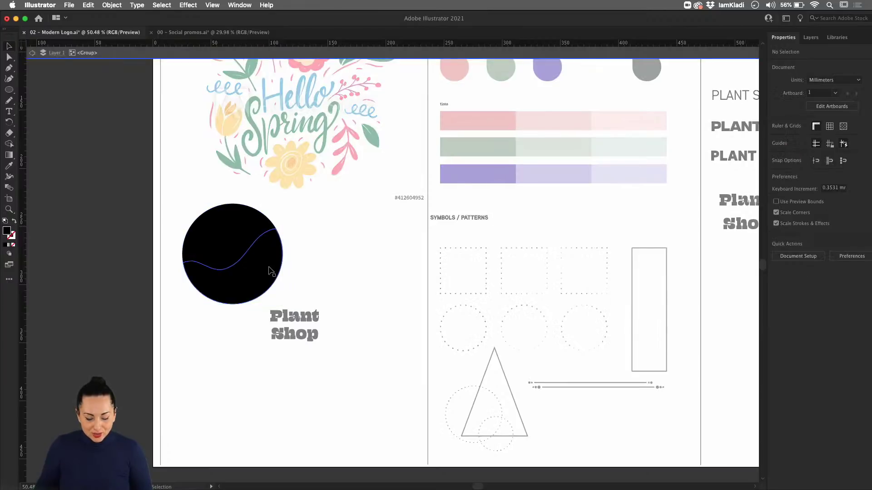
pyautogui.click(219, 225)
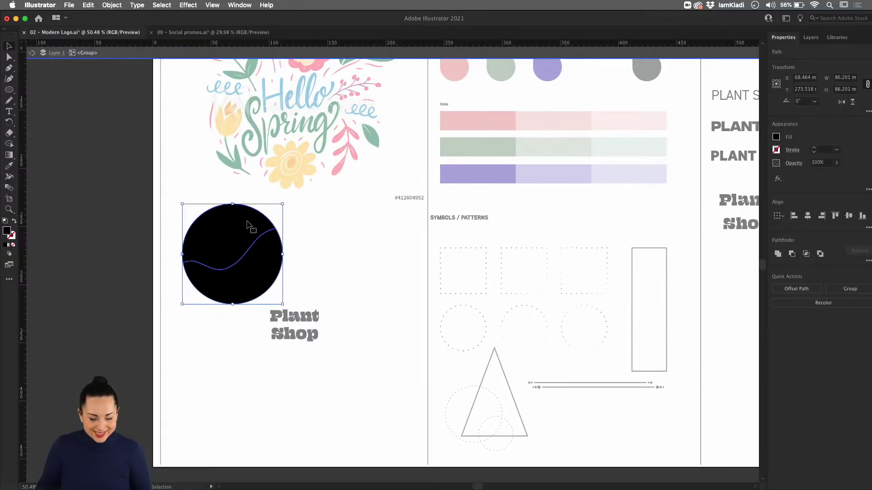
pyautogui.click(7, 231)
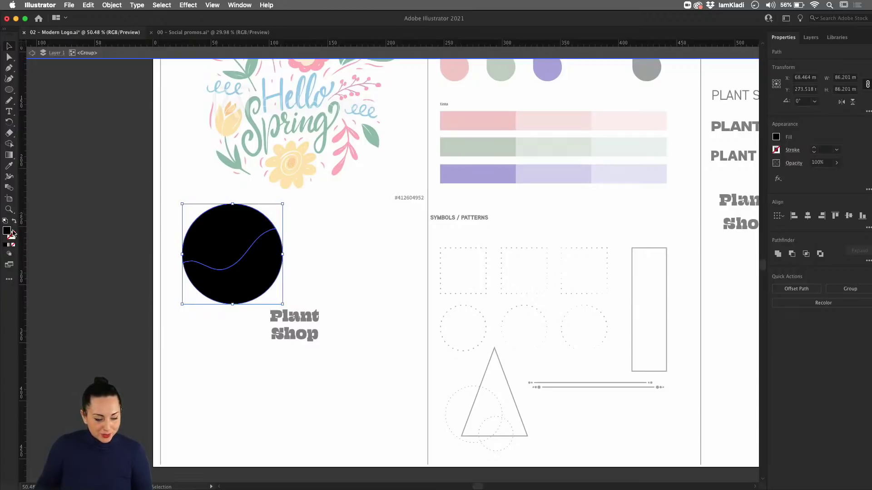
pyautogui.click(15, 223)
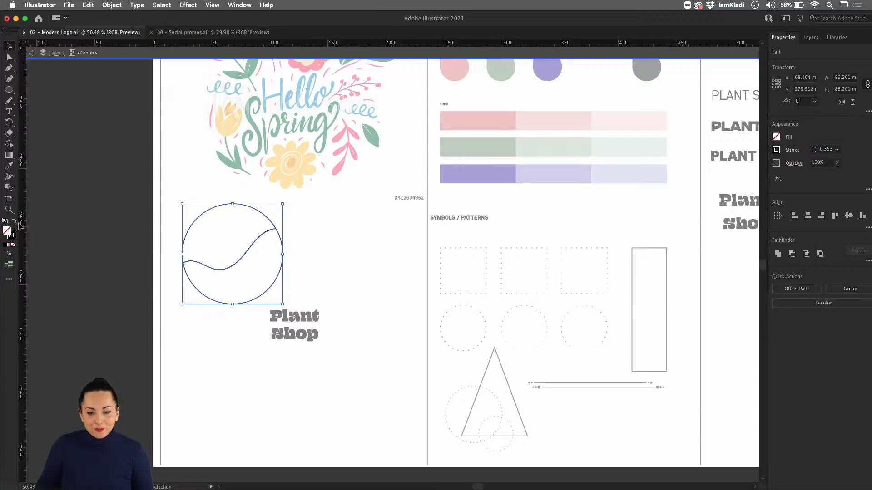
pyautogui.doubleClick(296, 243)
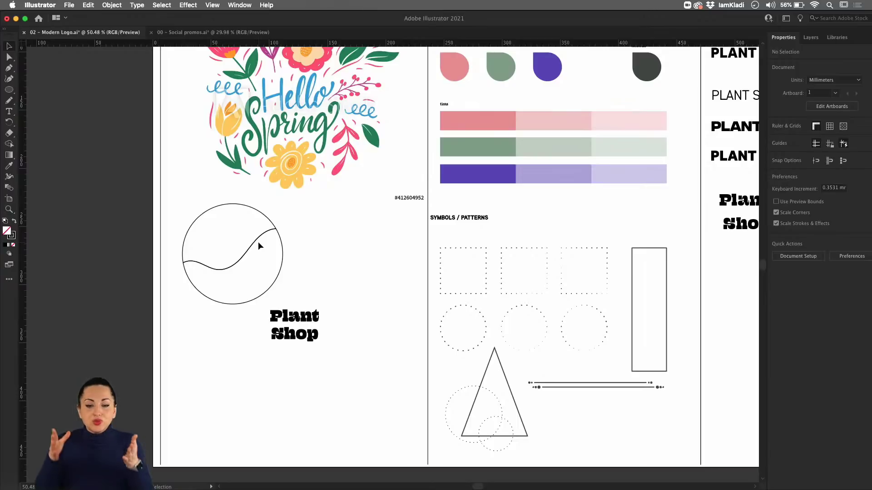
# Step: Ungroup the divided circle and place "Plant" inside its upper half and "Shop" inside its lower half
pyautogui.click(280, 244)
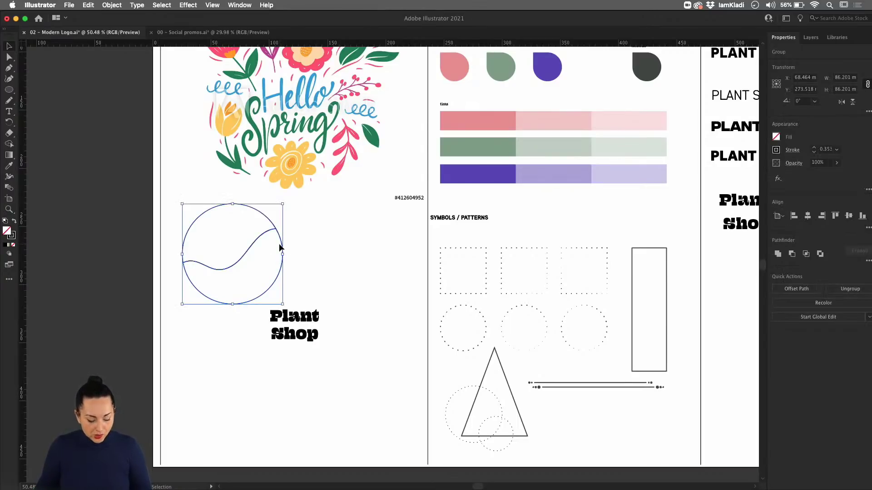
pyautogui.press('super+shift+g')
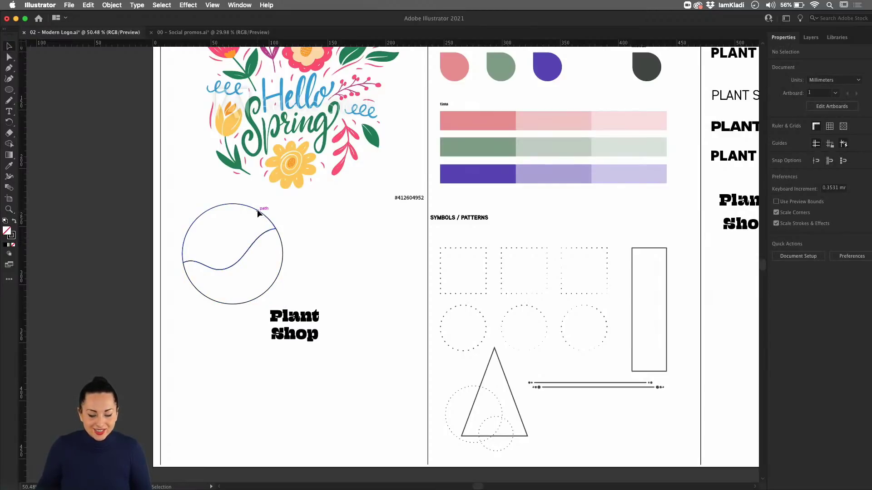
pyautogui.click(276, 235)
pyautogui.click(285, 247)
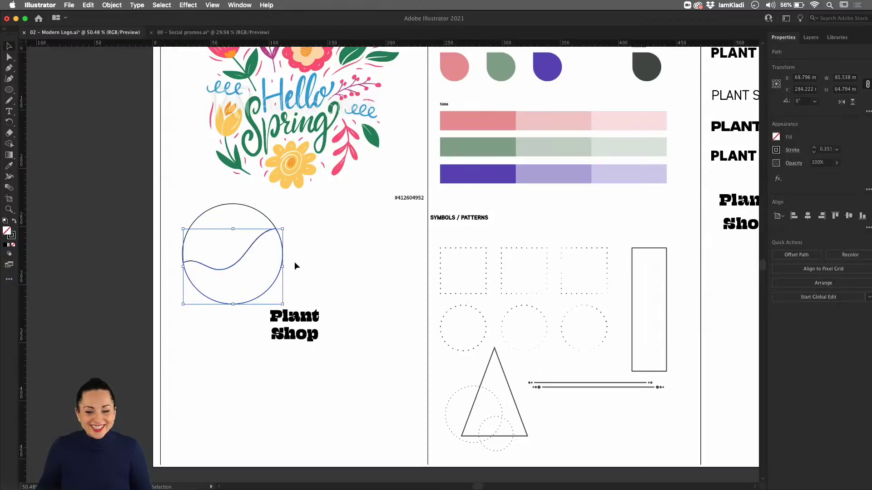
pyautogui.moveTo(306, 318); pyautogui.dragTo(237, 234)
pyautogui.moveTo(304, 341); pyautogui.dragTo(250, 287)
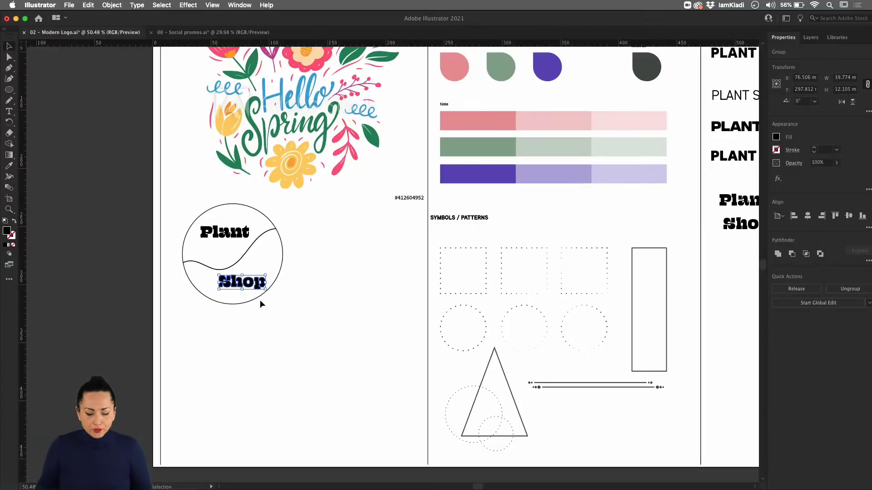
# Step: Select both halves of the divided circle and inspect their anchor points
pyautogui.click(203, 214)
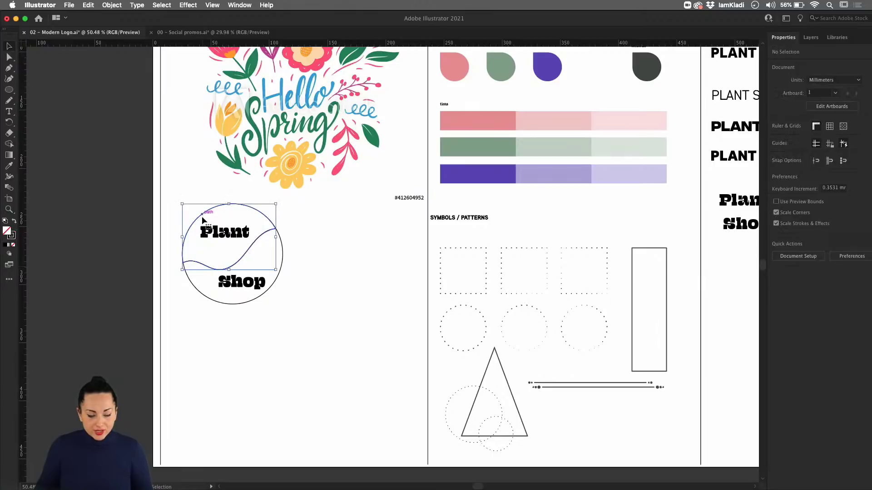
pyautogui.keyDown('shift'); pyautogui.click(276, 281); pyautogui.keyUp('shift')
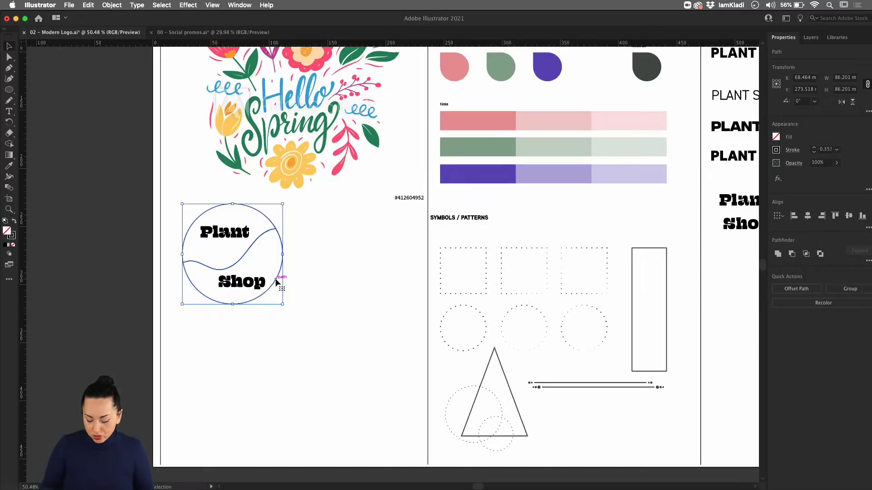
pyautogui.press('a')
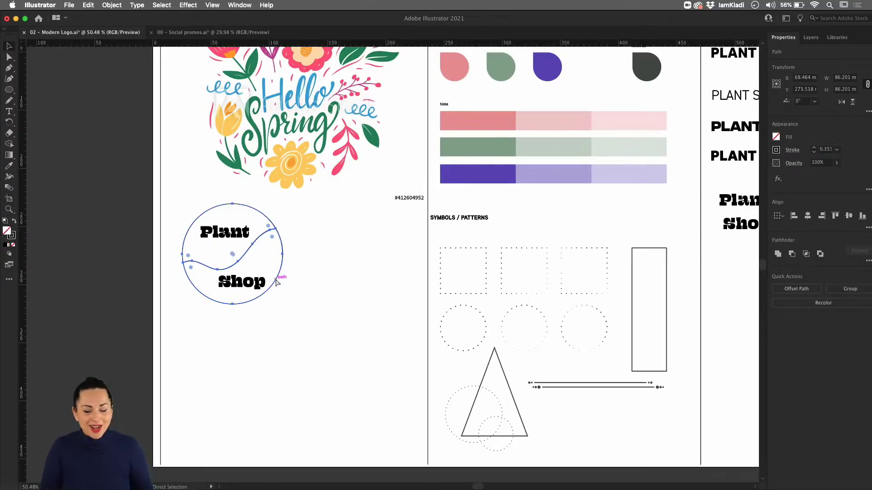
pyautogui.press('v')
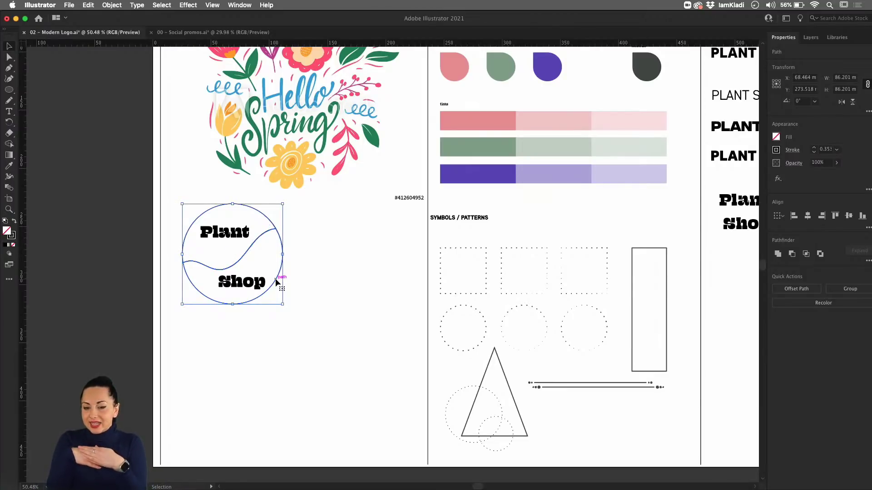
# Step: Move the divided circle together with "Plant" and "Shop" further down into the blank area of the artboard
pyautogui.click(310, 274)
pyautogui.moveTo(171, 221); pyautogui.dragTo(308, 320)
pyautogui.click(276, 360)
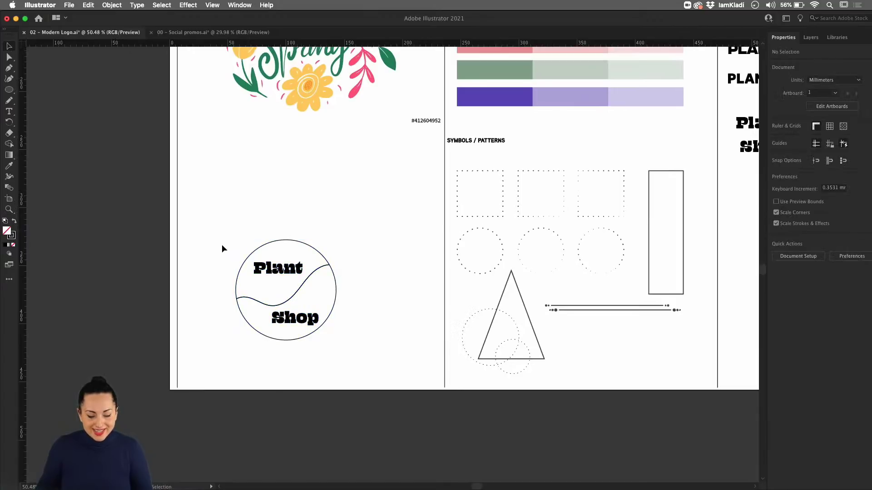
# Step: Try warping "Plant" into the upper circle half with Envelope Distort, Make with Top Object, and undo it
pyautogui.click(248, 259)
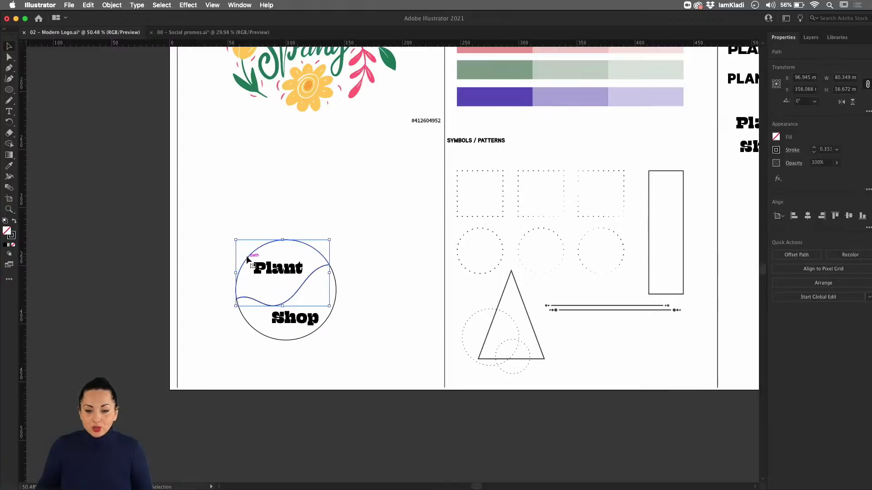
pyautogui.keyDown('shift'); pyautogui.click(279, 269); pyautogui.keyUp('shift')
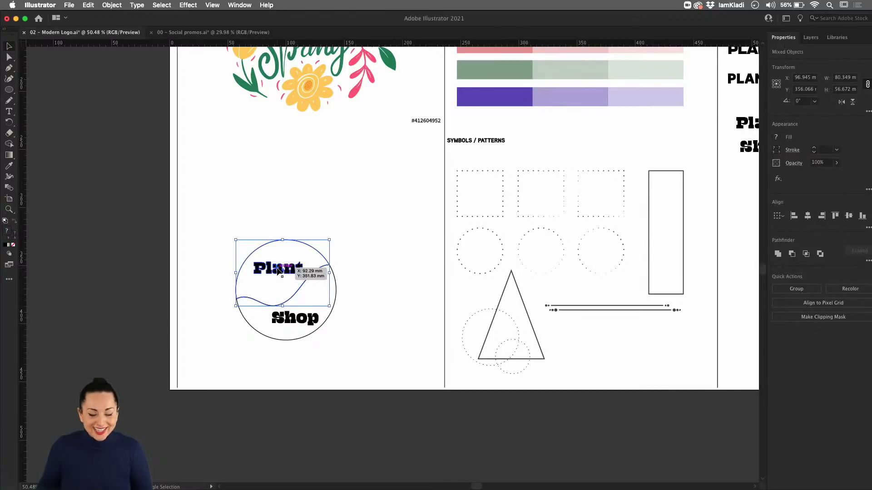
pyautogui.click(111, 5)
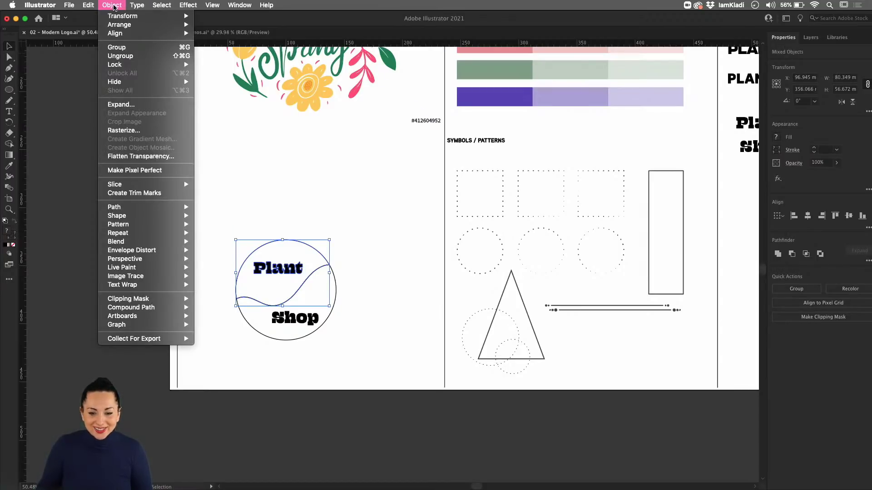
pyautogui.moveTo(144, 210)
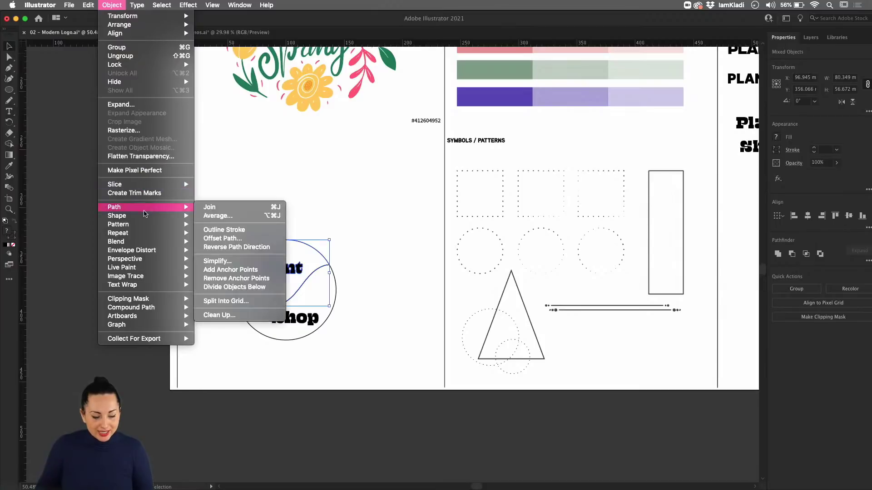
pyautogui.moveTo(152, 253)
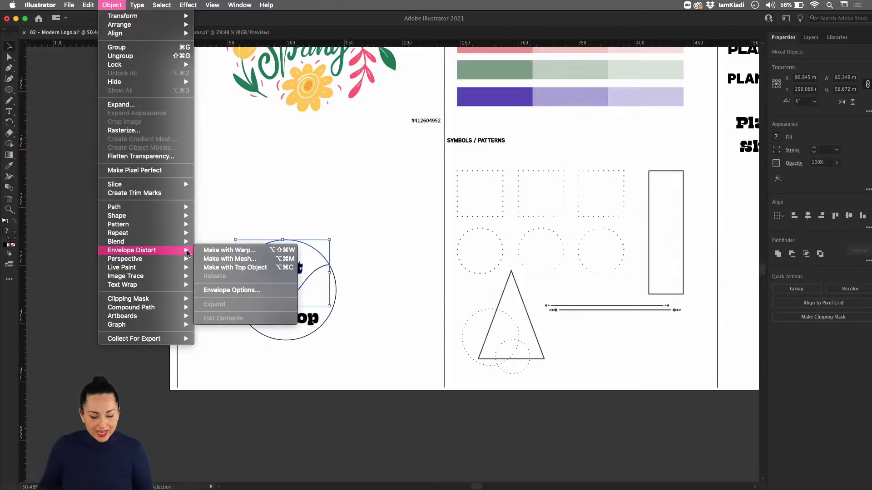
pyautogui.click(229, 269)
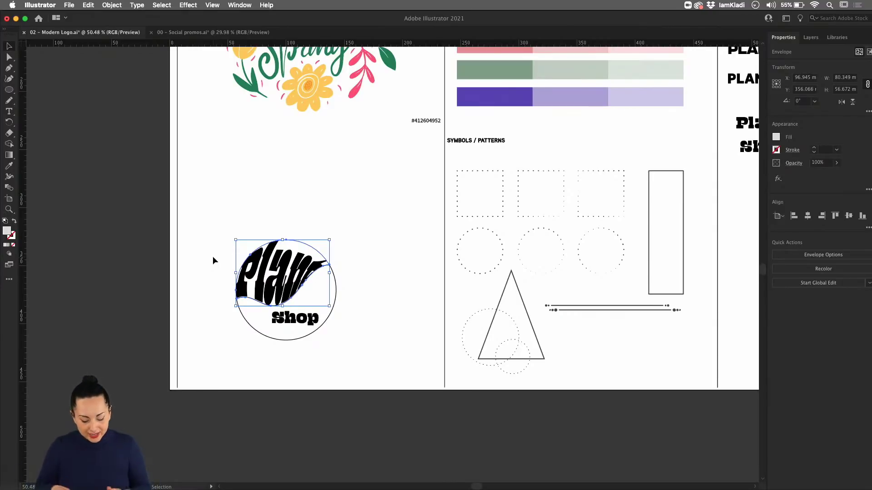
pyautogui.press('super+z')
pyautogui.click(288, 175)
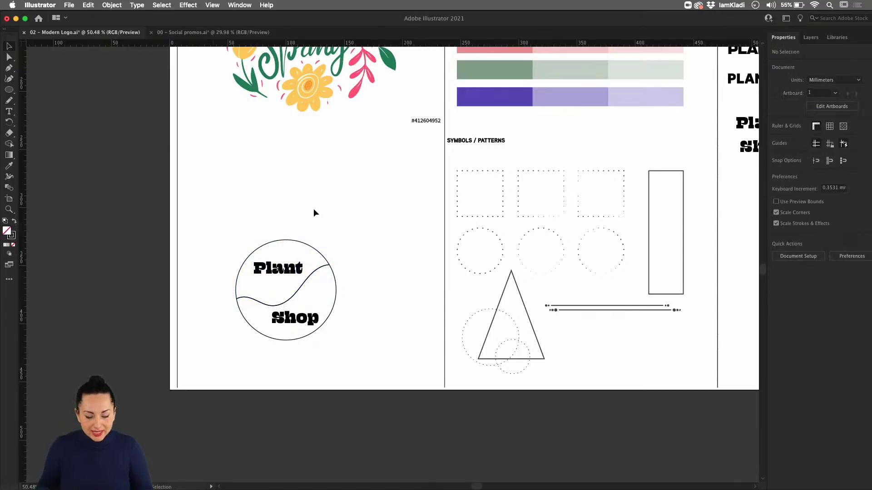
# Step: Enlarge "Plant" and "Shop" together slightly and reposition them within the divided circle
pyautogui.click(300, 269)
pyautogui.keyDown('shift'); pyautogui.click(317, 319); pyautogui.keyUp('shift')
pyautogui.moveTo(318, 262)
pyautogui.mouseDown()
pyautogui.moveTo(327, 253)
pyautogui.moveTo(312, 264)
pyautogui.mouseUp()
pyautogui.moveTo(277, 236); pyautogui.dragTo(292, 269)
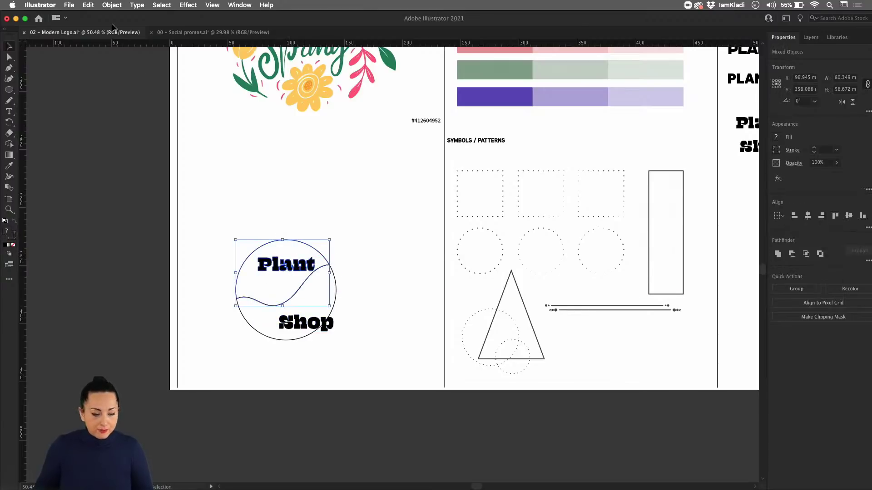
pyautogui.click(106, 6)
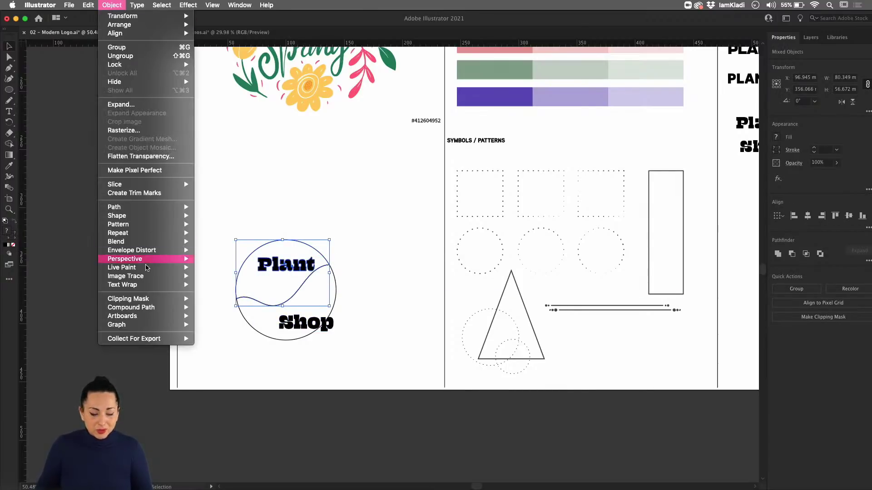
pyautogui.moveTo(147, 258)
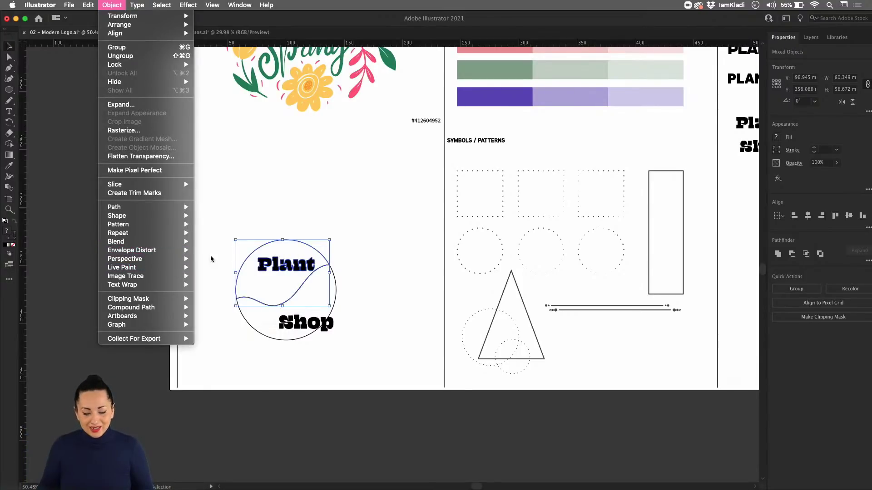
pyautogui.click(371, 269)
# Step: Rotate both circle halves together clockwise to about 345.4° so the wavy dividing line lies flatter
pyautogui.click(338, 263)
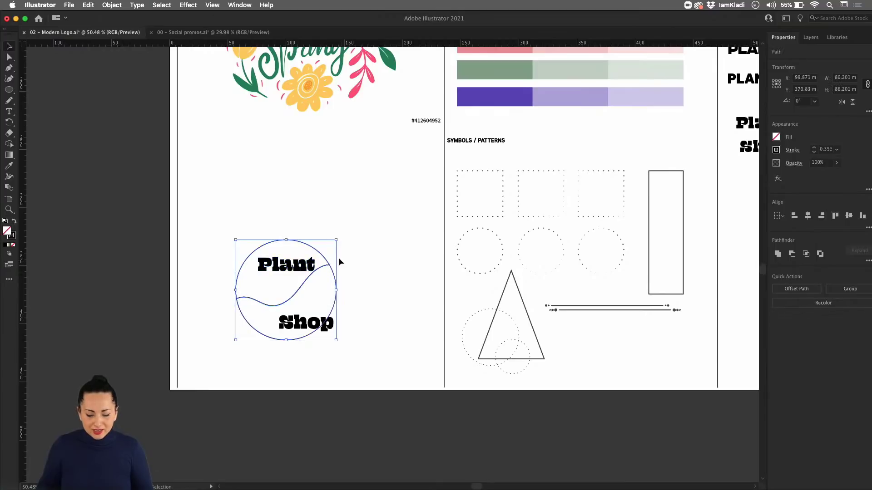
pyautogui.moveTo(339, 235); pyautogui.dragTo(346, 255)
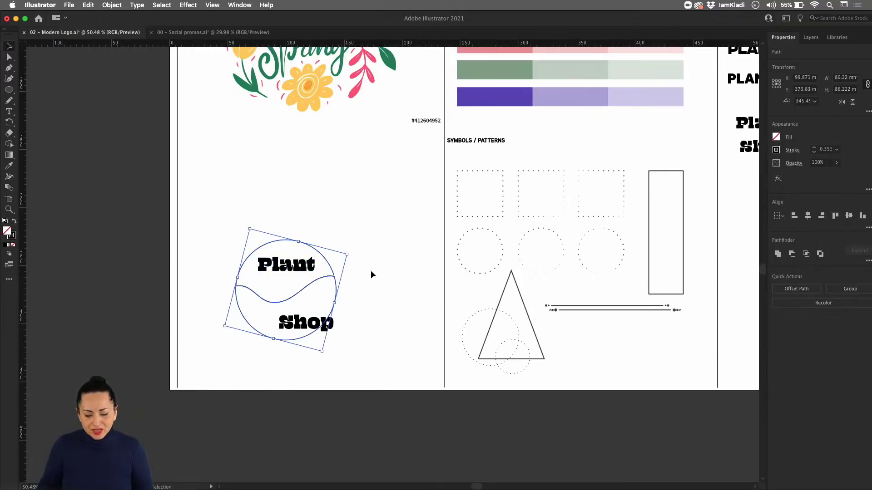
pyautogui.click(275, 224)
# Step: Warp "Plant" into the upper circle half using Envelope Distort, Make with Top Object
pyautogui.moveTo(287, 247); pyautogui.dragTo(307, 276)
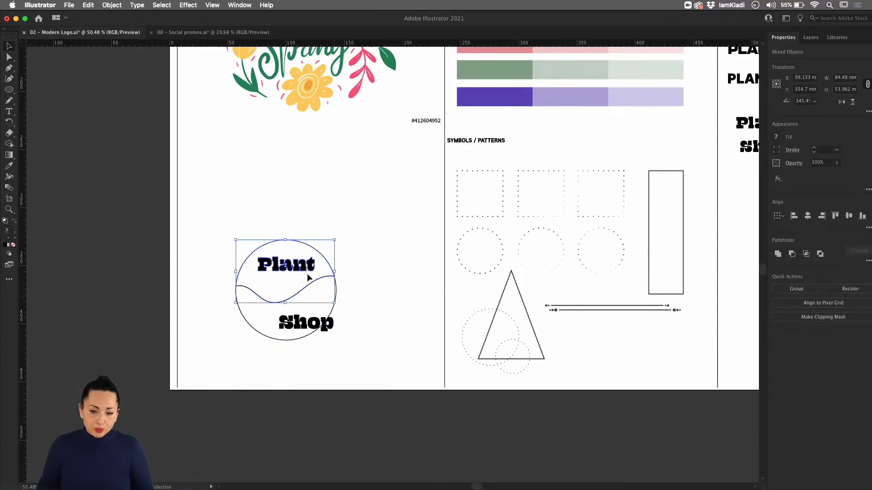
pyautogui.click(112, 5)
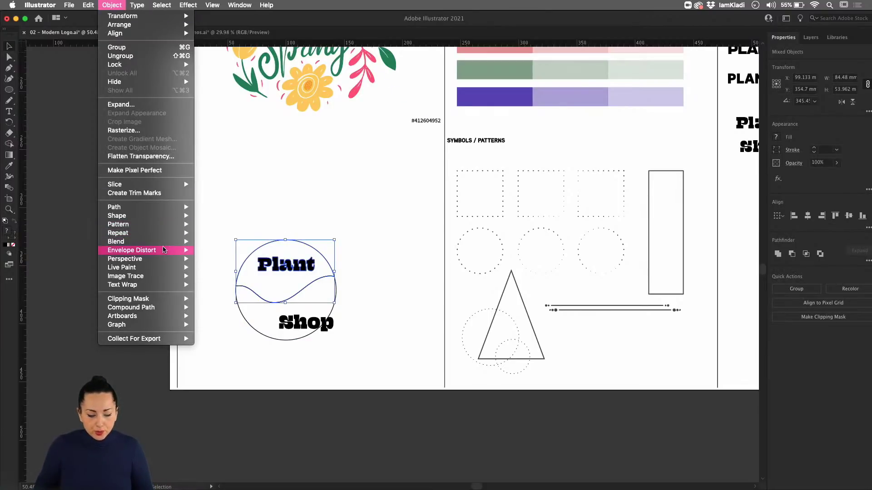
pyautogui.moveTo(165, 250)
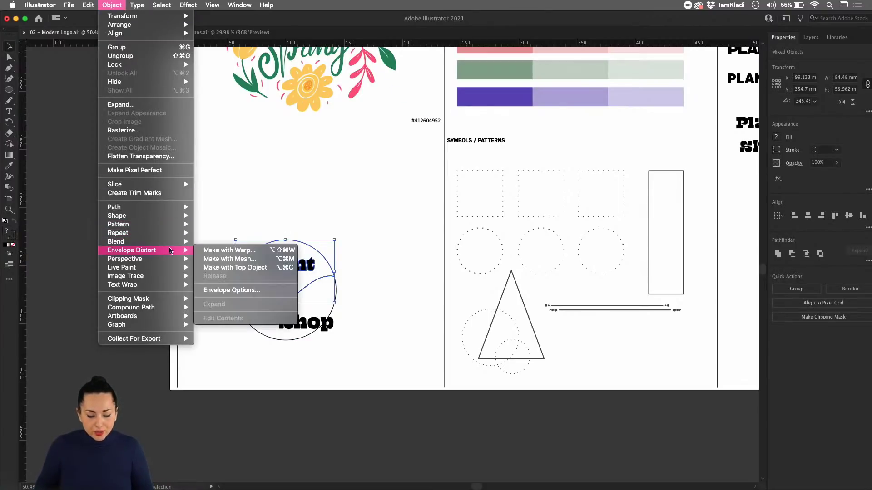
pyautogui.click(237, 268)
pyautogui.click(332, 223)
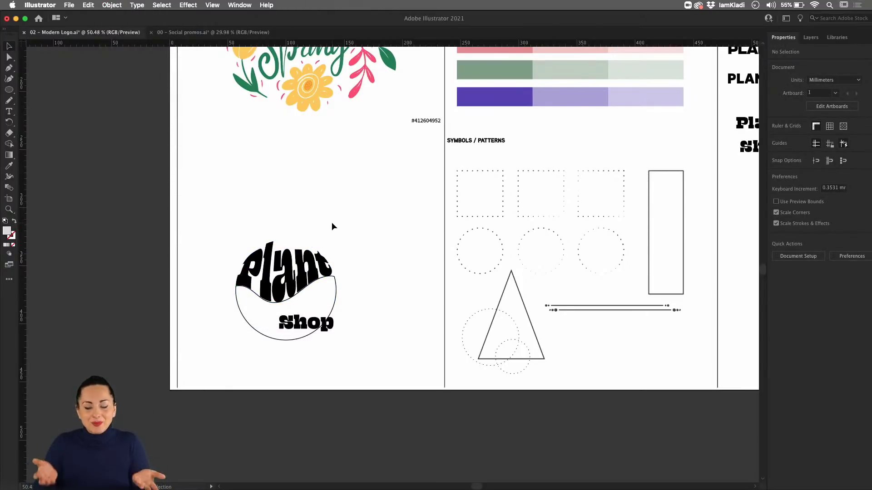
# Step: Warp "Shop" into the lower circle half using Envelope Distort, Make with Top Object
pyautogui.click(314, 316)
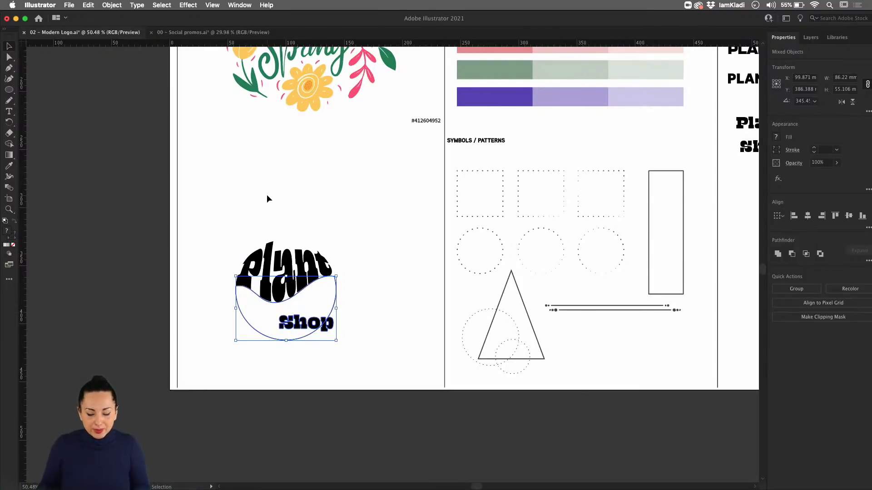
pyautogui.click(338, 332)
pyautogui.click(302, 296)
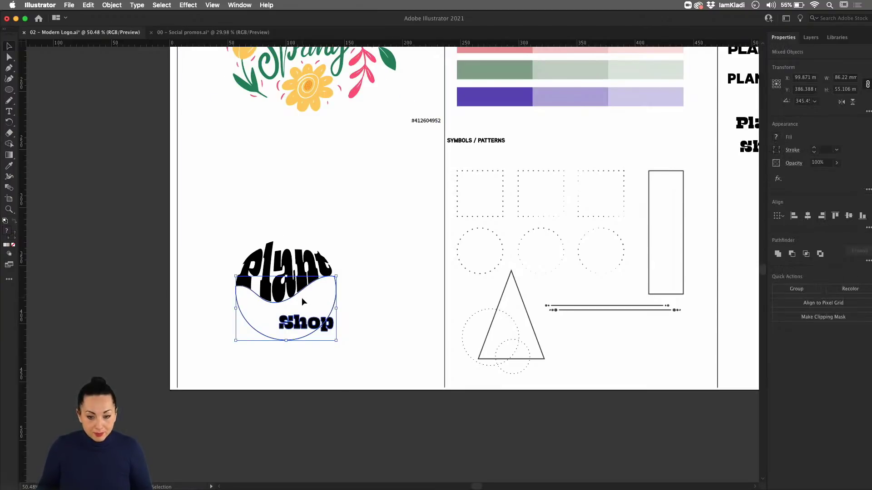
pyautogui.click(352, 337)
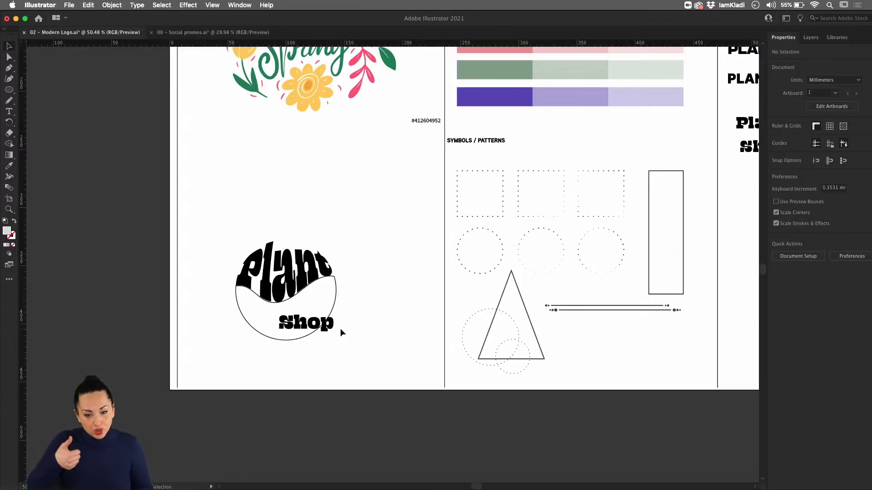
pyautogui.click(259, 280)
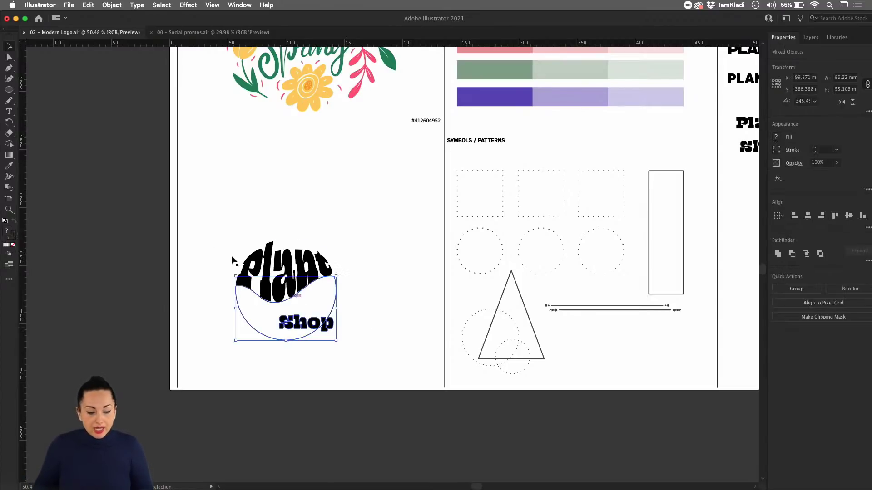
pyautogui.click(110, 6)
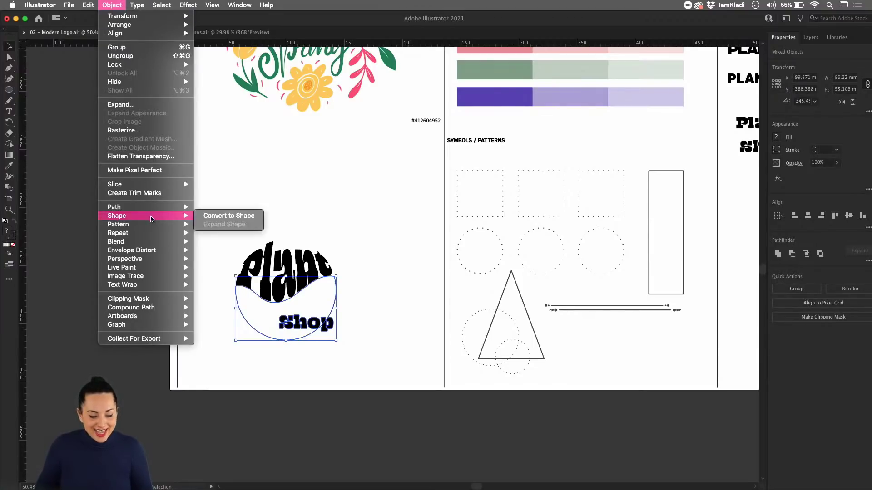
pyautogui.moveTo(149, 250)
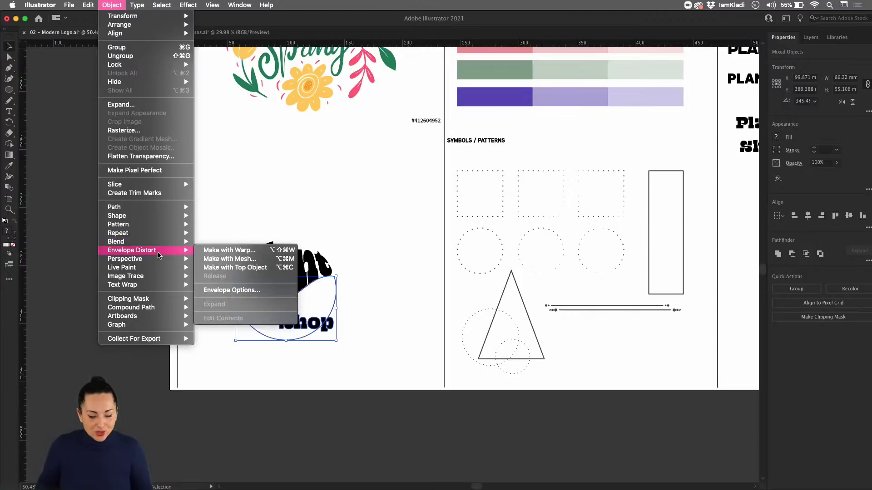
pyautogui.click(232, 269)
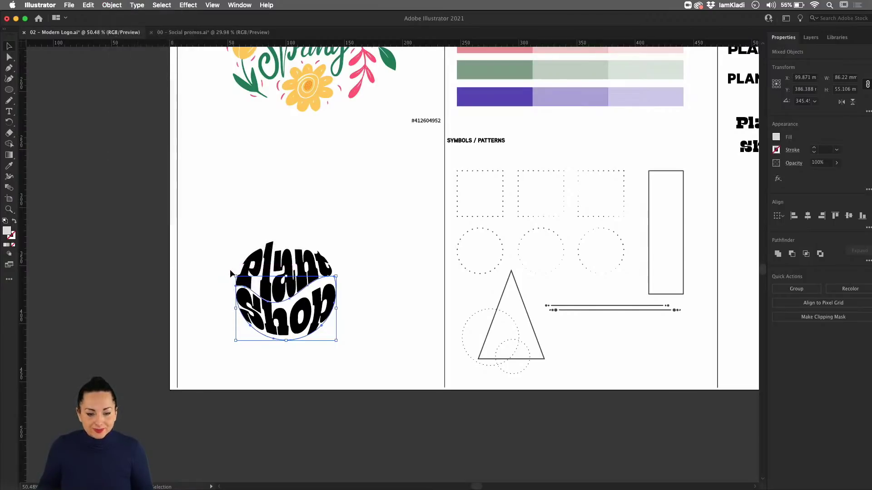
pyautogui.click(245, 240)
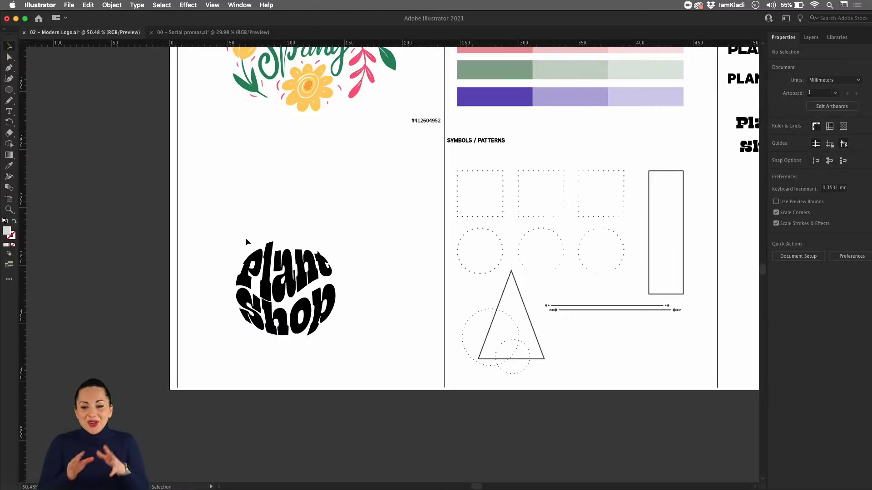
# Step: Expand the "Plant" and "Shop" envelopes into editable shapes with Object and Fill enabled, and check the resulting letter outlines
pyautogui.click(318, 322)
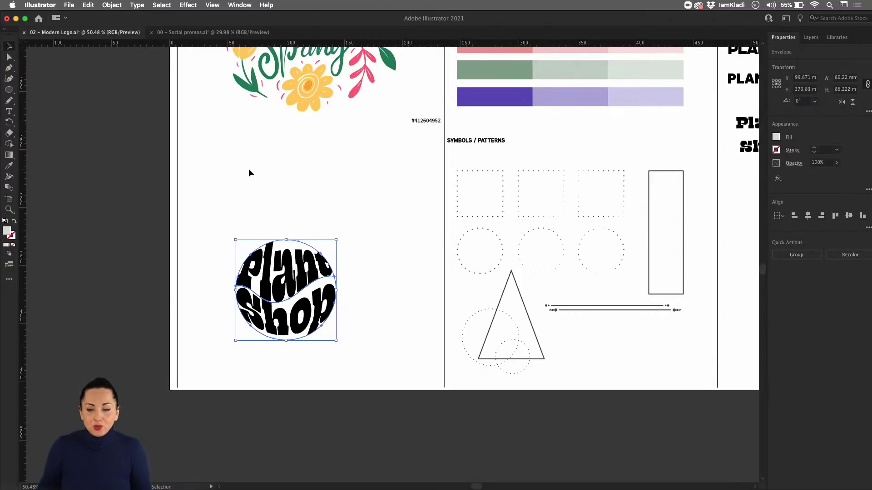
pyautogui.scroll(3, 249, 171)
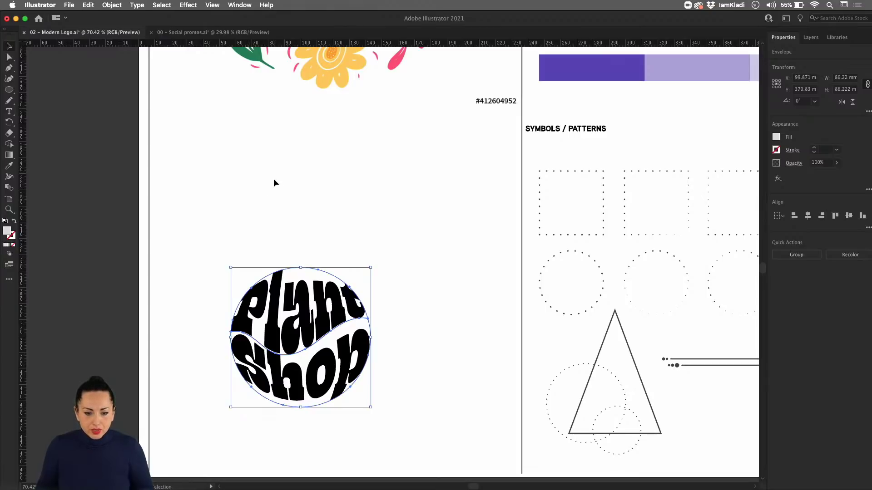
pyautogui.click(109, 5)
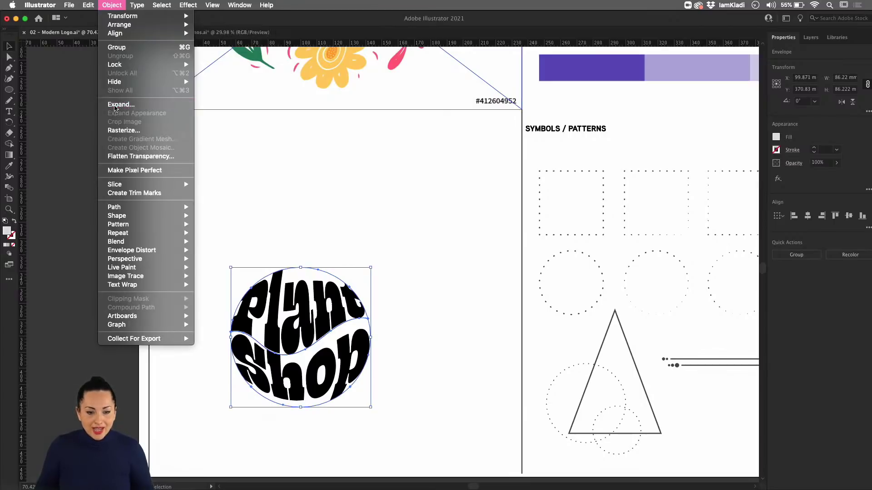
pyautogui.click(115, 106)
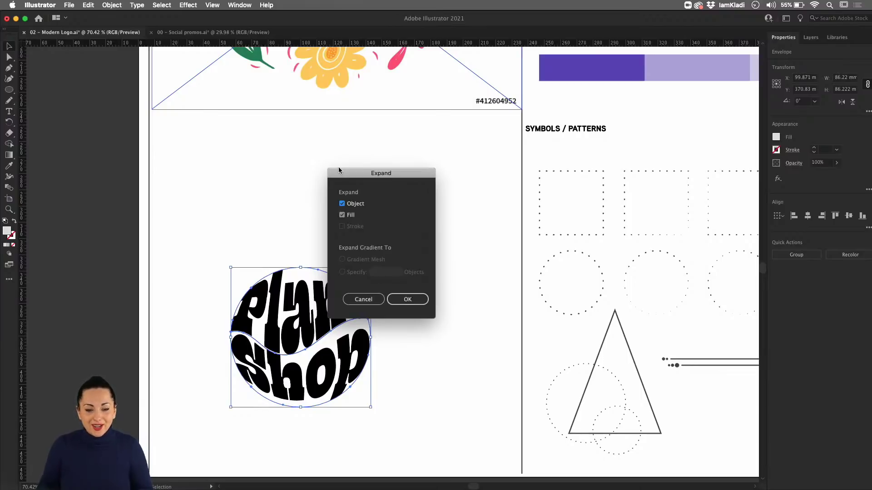
pyautogui.click(407, 301)
pyautogui.click(401, 311)
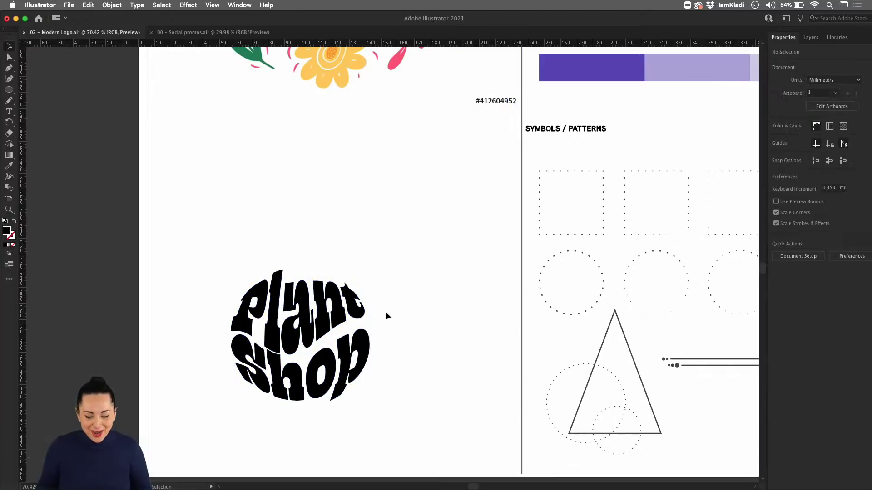
pyautogui.click(359, 305)
pyautogui.click(362, 360)
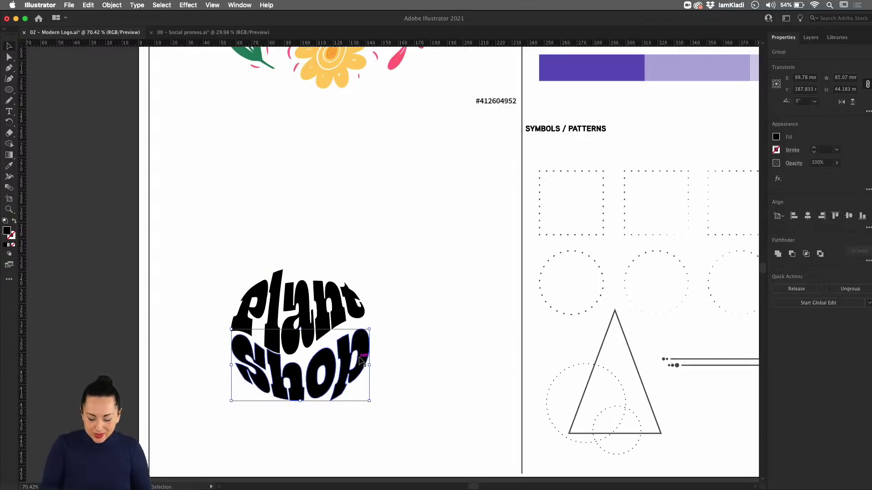
pyautogui.press('super+y')
pyautogui.press('super+y')
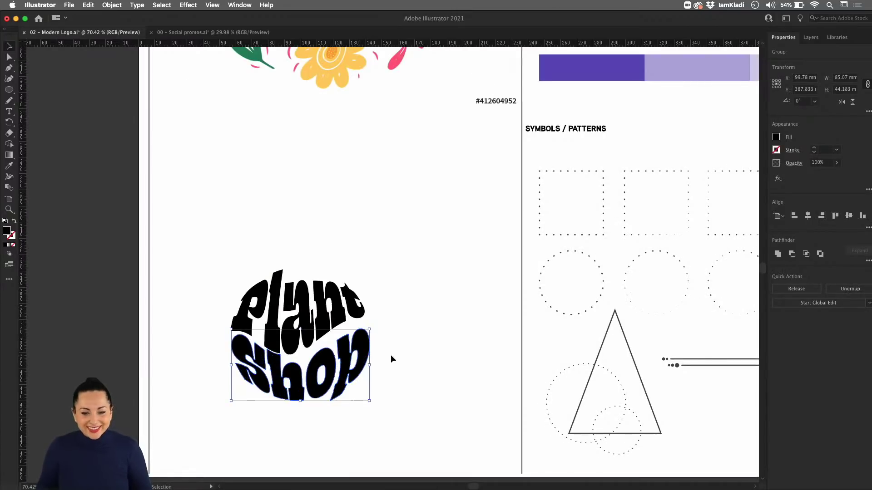
pyautogui.click(400, 356)
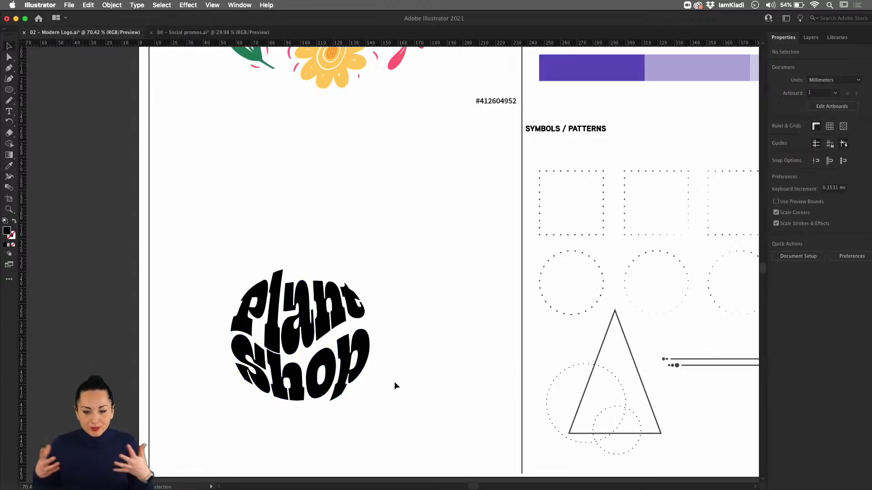
# Step: Duplicate the round "Plant Shop" lettering in place, pasting the copy in front
pyautogui.moveTo(213, 259); pyautogui.dragTo(381, 404)
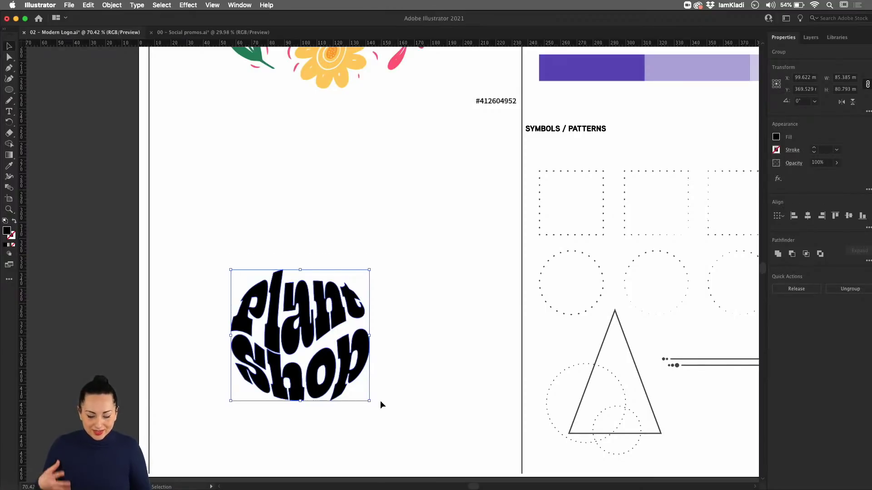
pyautogui.press('super+c')
pyautogui.press('super+f')
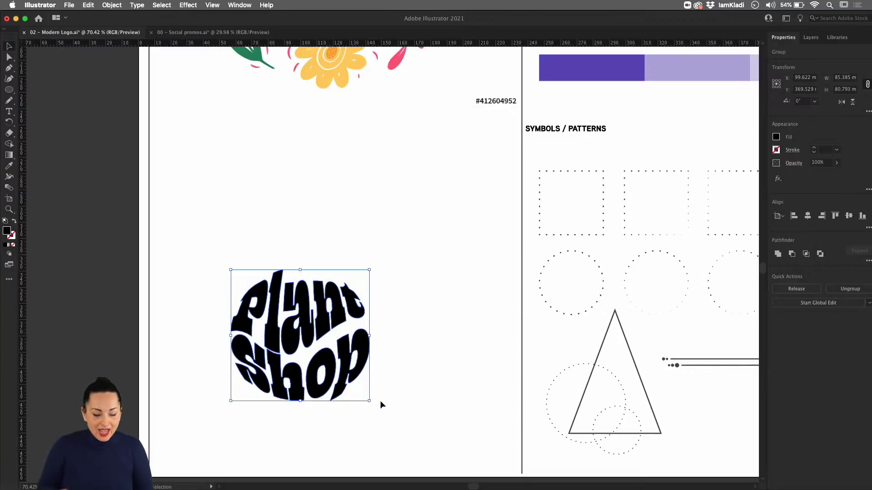
# Step: Fill the front lettering copy with the pale peach sampled from the pink flower in the Hello Spring artwork
pyautogui.press('i')
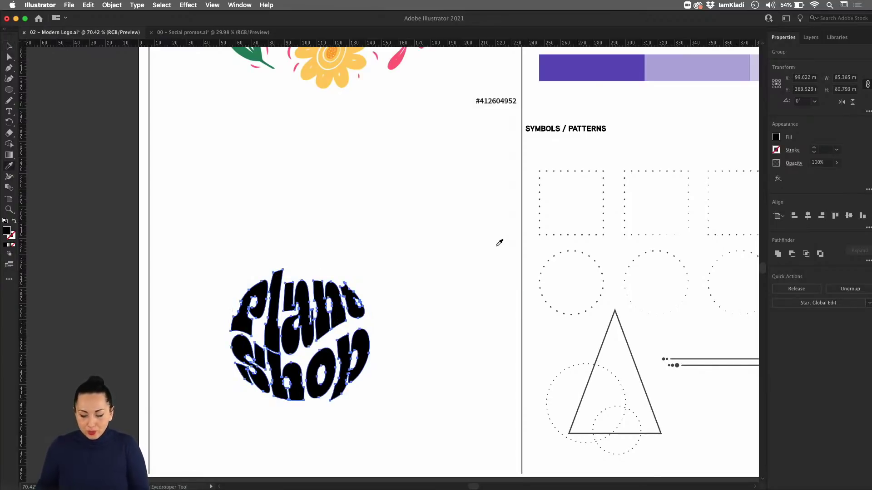
pyautogui.scroll(-5, 569, 131)
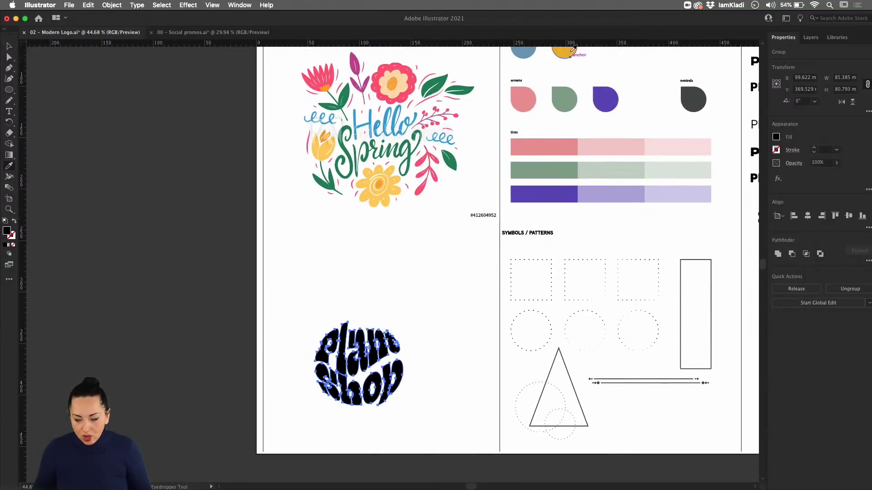
pyautogui.scroll(-3, 572, 47)
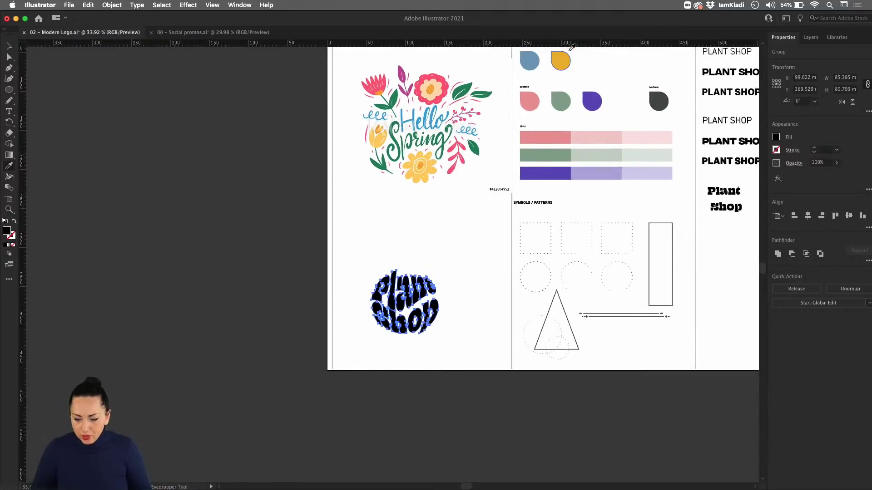
pyautogui.click(430, 118)
pyautogui.press('v')
pyautogui.click(410, 240)
pyautogui.click(428, 358)
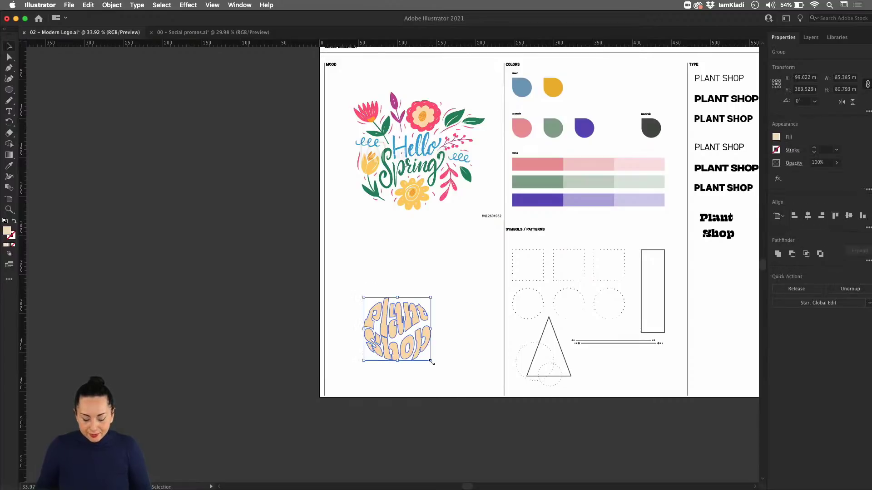
# Step: Try to recolor the selected lettering with the pink accent swatch using the Eyedropper
pyautogui.press('a')
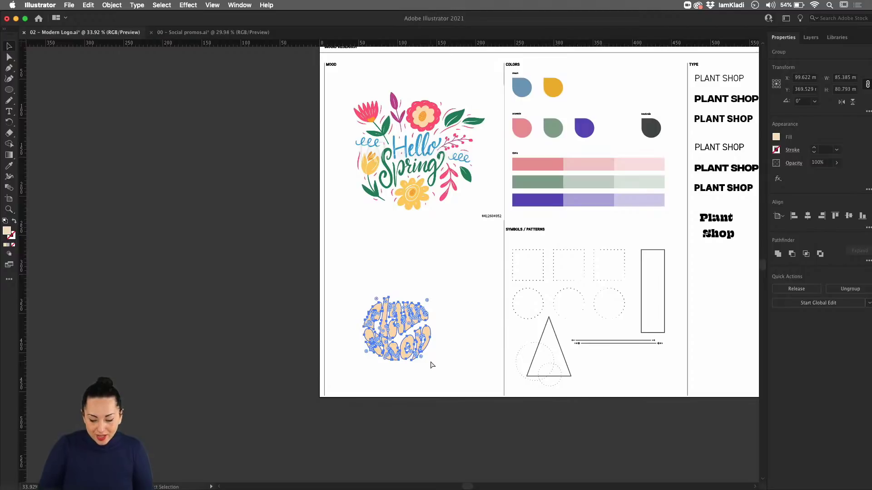
pyautogui.press('v')
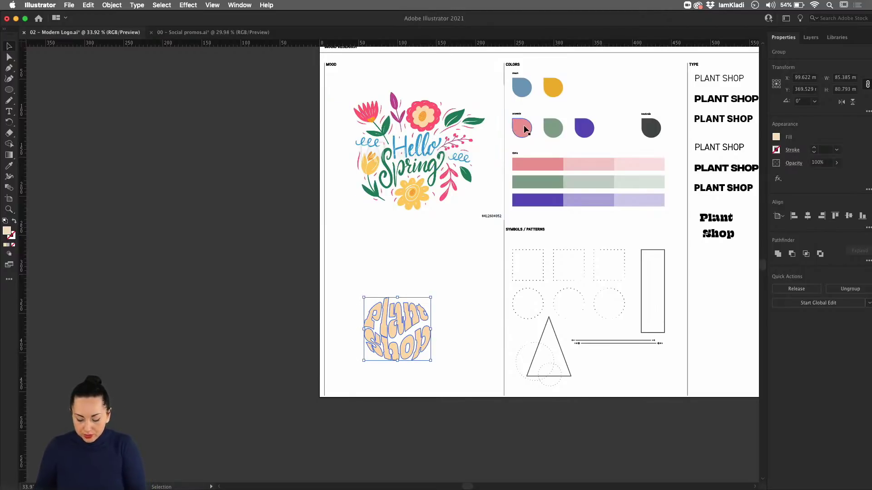
pyautogui.press('i')
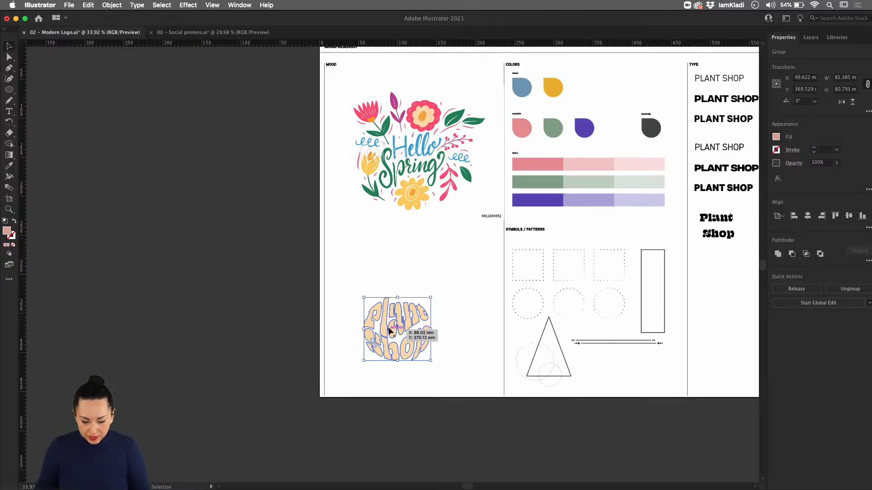
pyautogui.press('v')
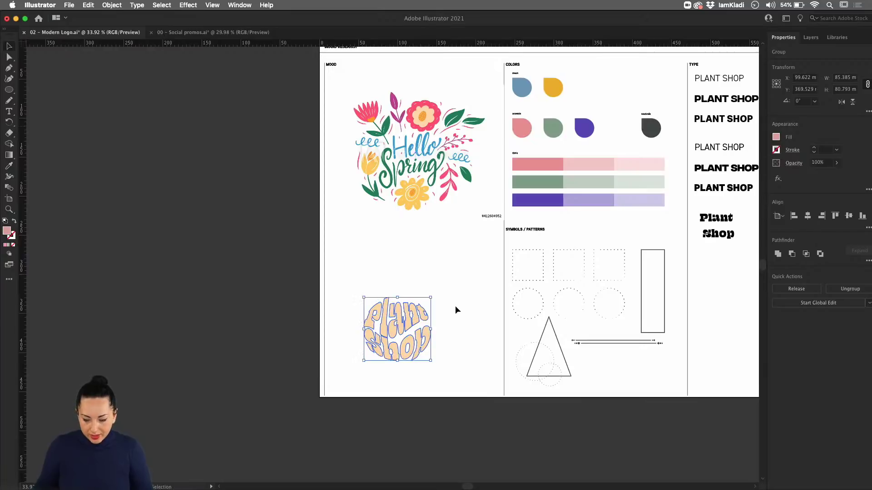
# Step: Isolate the lettering group, try applying the pink accent color to all of its letters, and leave isolation
pyautogui.click(402, 320)
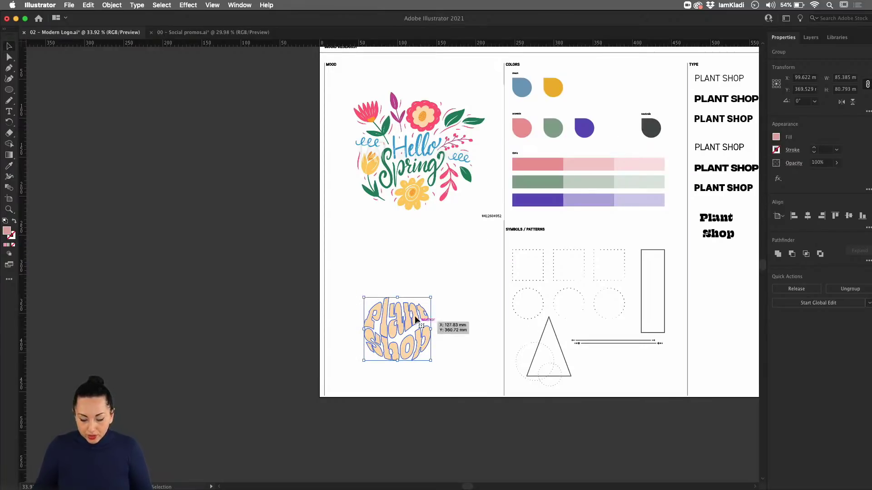
pyautogui.doubleClick(399, 322)
pyautogui.moveTo(371, 300); pyautogui.dragTo(471, 398)
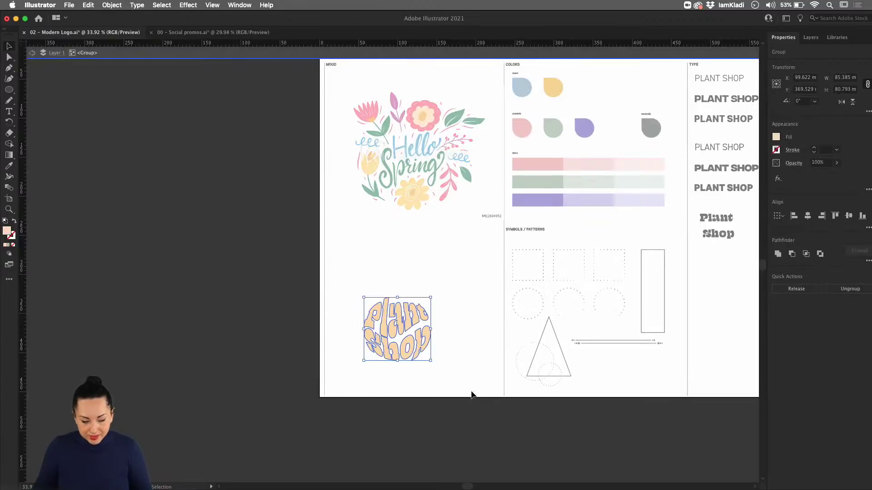
pyautogui.press('i')
pyautogui.click(522, 134)
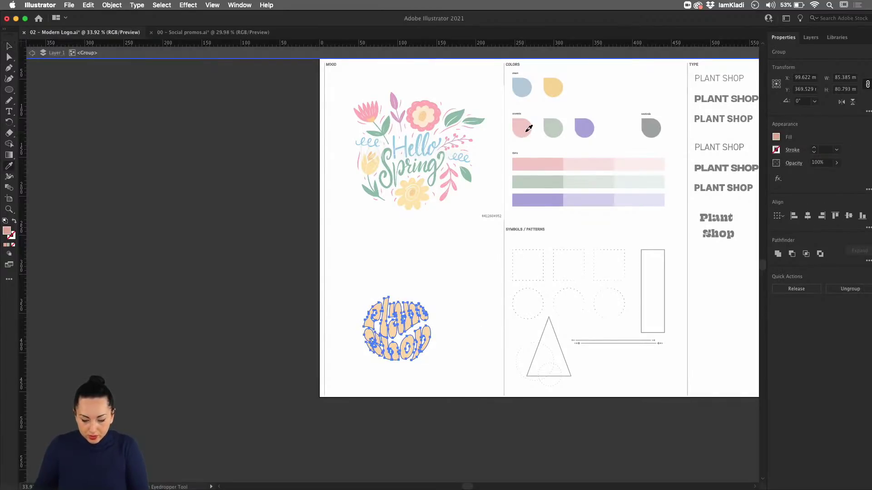
pyautogui.press('v')
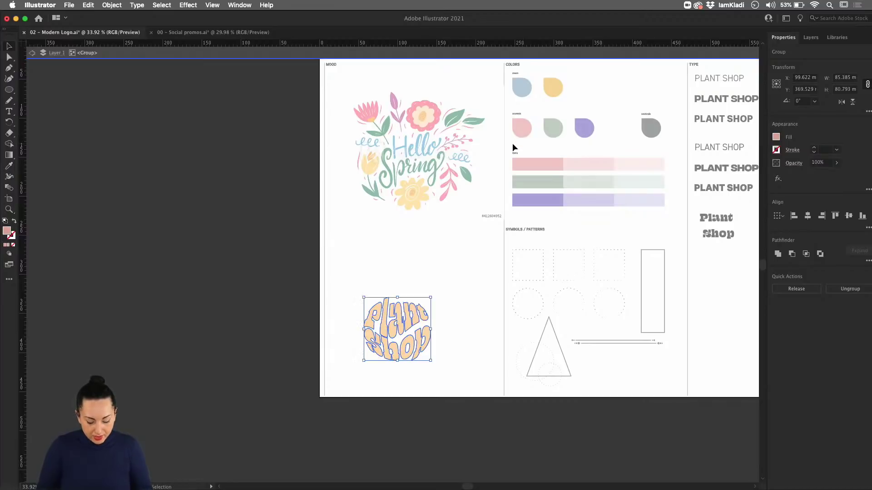
pyautogui.press('super+a')
pyautogui.press('i')
pyautogui.click(522, 125)
pyautogui.press('v')
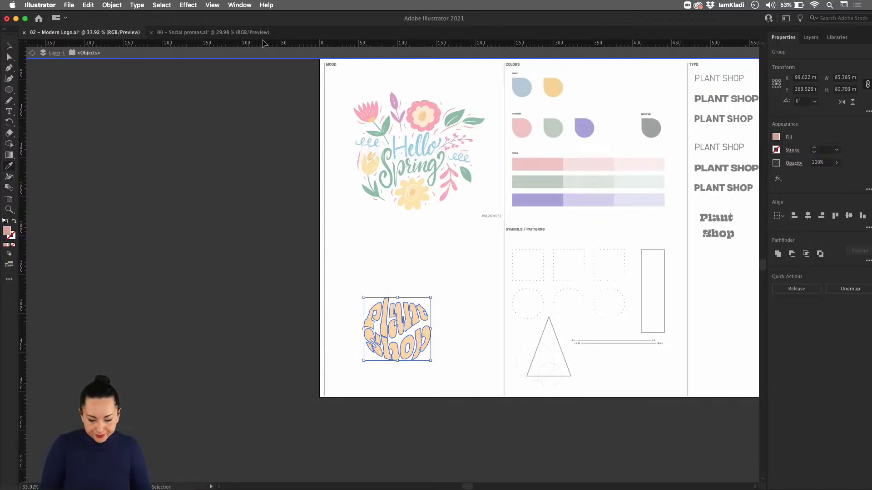
pyautogui.doubleClick(378, 248)
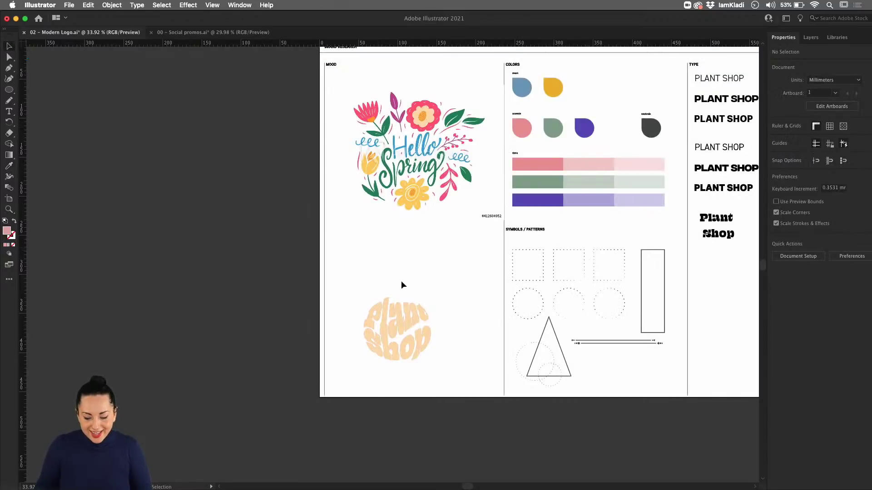
# Step: Try moving one lettering copy to the left, undo the move, and reselect the peach lettering in place
pyautogui.moveTo(399, 311); pyautogui.dragTo(388, 364)
pyautogui.click(445, 340)
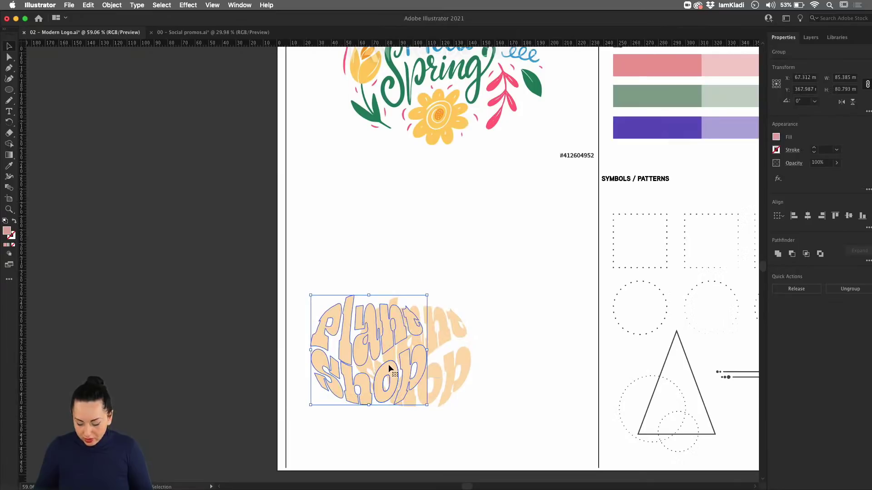
pyautogui.press('super+z')
pyautogui.click(388, 310)
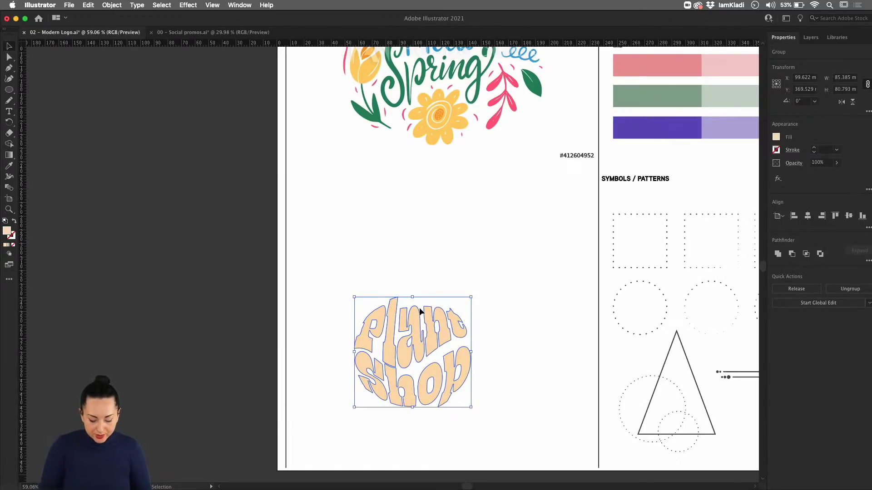
pyautogui.press('a')
pyautogui.press('v')
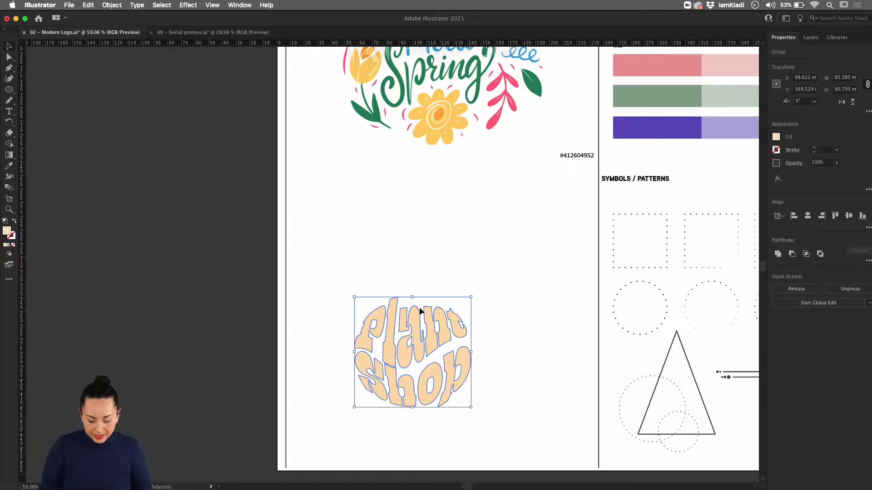
# Step: Fill the selected front lettering copy with a burnt orange color
pyautogui.press('a')
pyautogui.press('v')
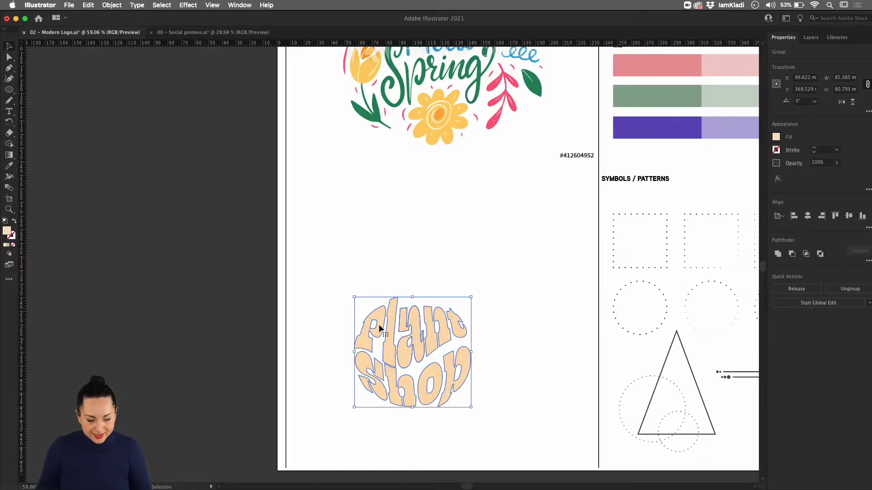
pyautogui.doubleClick(7, 232)
pyautogui.click(207, 219)
pyautogui.click(311, 208)
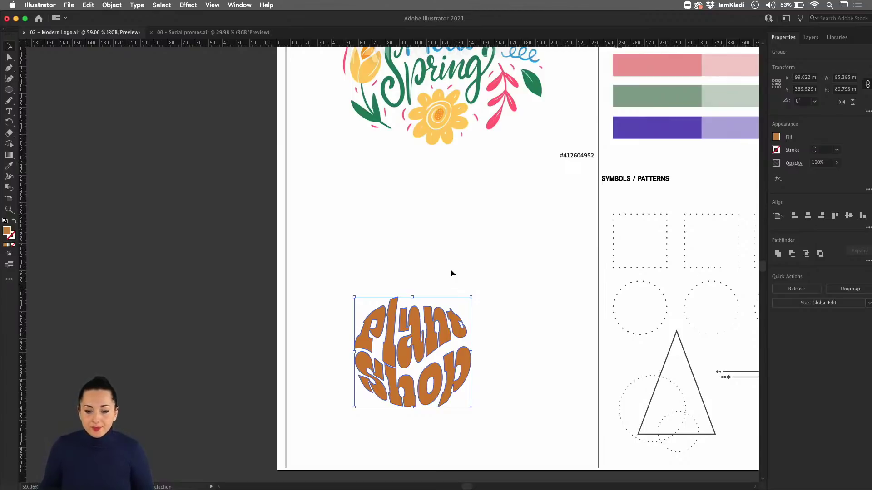
# Step: Fill the selected front lettering copy with a light pinkish violet using the Color Picker
pyautogui.doubleClick(7, 232)
pyautogui.click(240, 224)
pyautogui.click(146, 208)
pyautogui.click(326, 207)
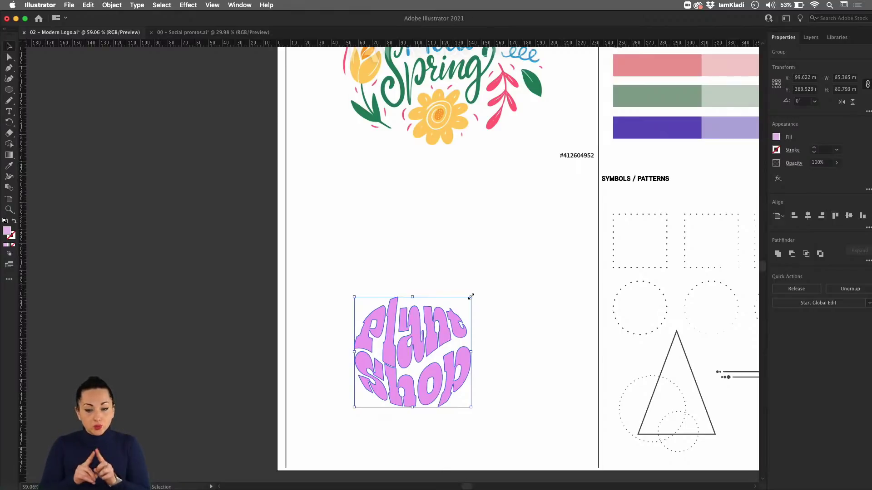
# Step: Scale the violet lettering copy down around its center to about 43 × 41 mm
pyautogui.moveTo(472, 297); pyautogui.dragTo(444, 326)
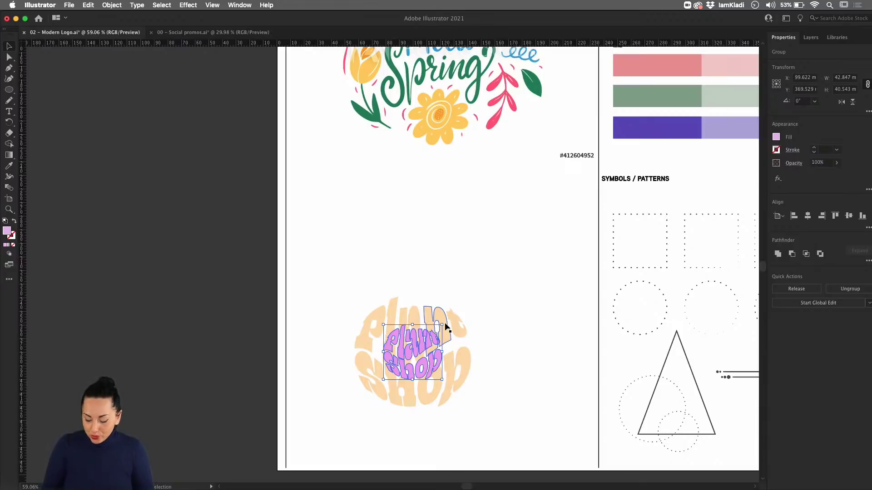
pyautogui.press('a')
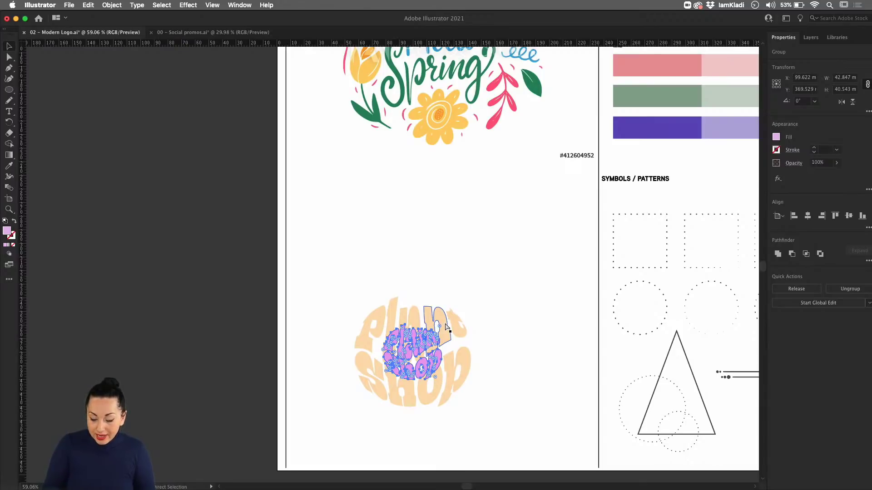
pyautogui.press('v')
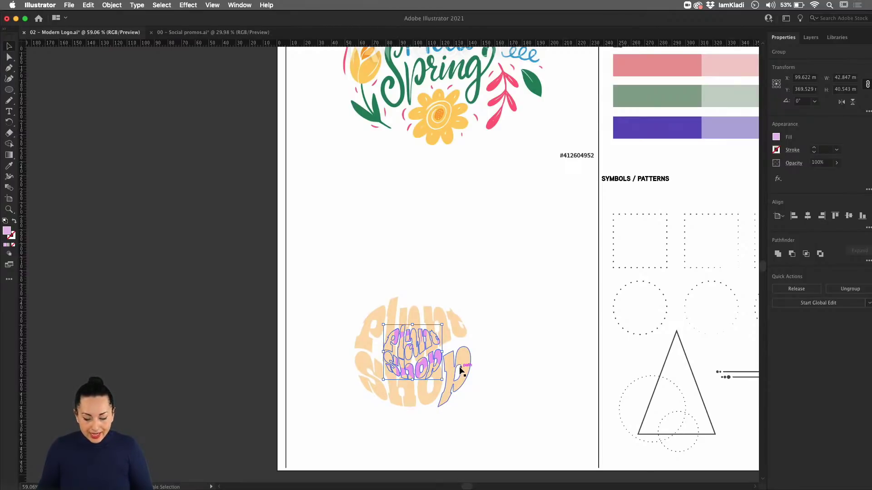
# Step: Try blending the small violet lettering with the large peach lettering while both are still groups
pyautogui.keyDown('shift'); pyautogui.click(462, 363); pyautogui.keyUp('shift')
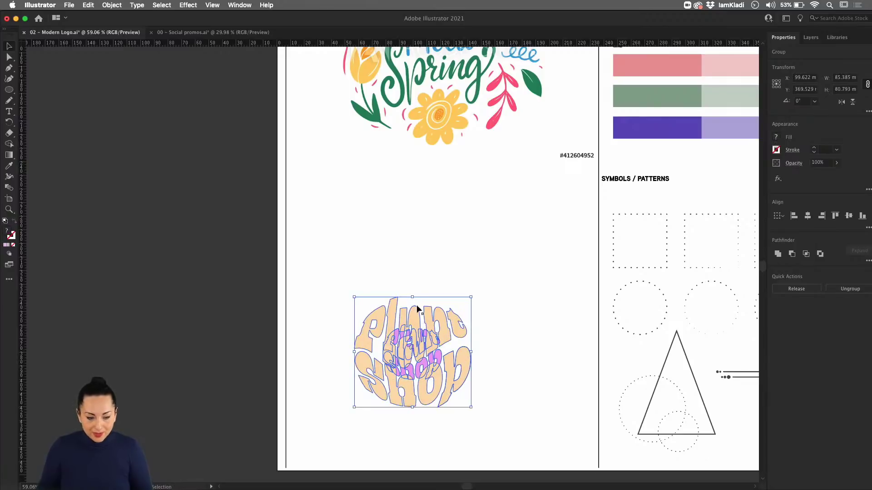
pyautogui.click(112, 5)
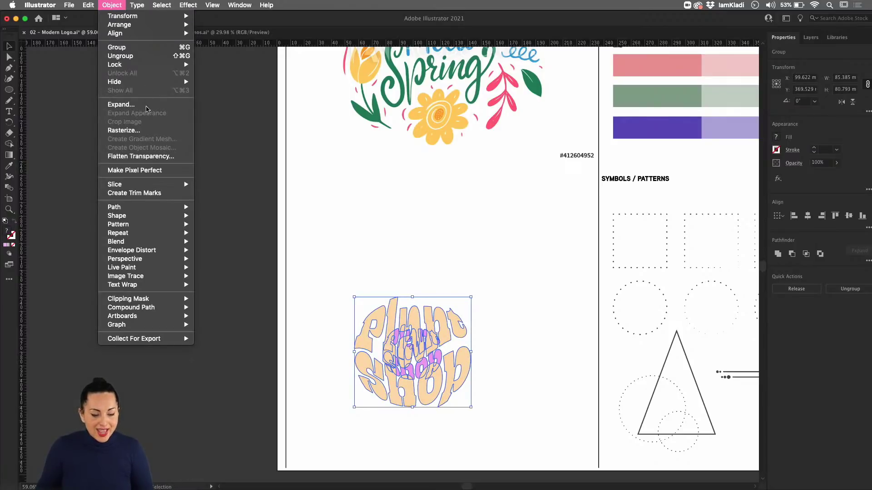
pyautogui.moveTo(141, 241)
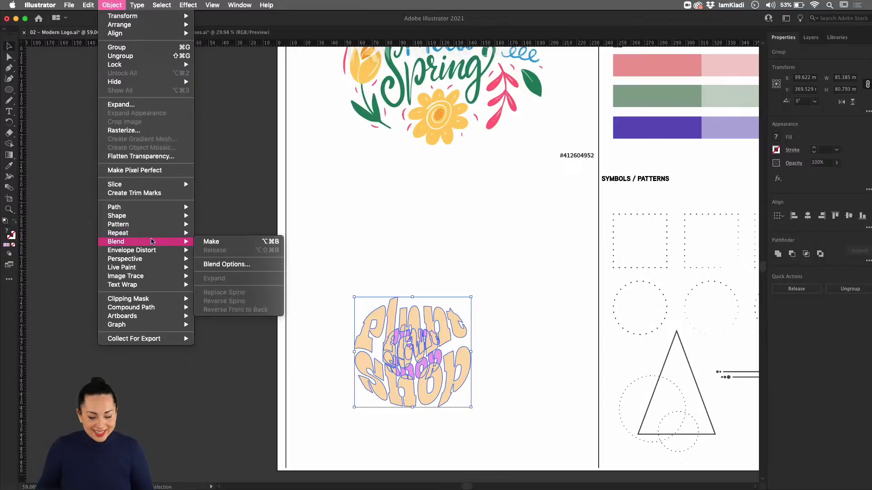
pyautogui.click(205, 242)
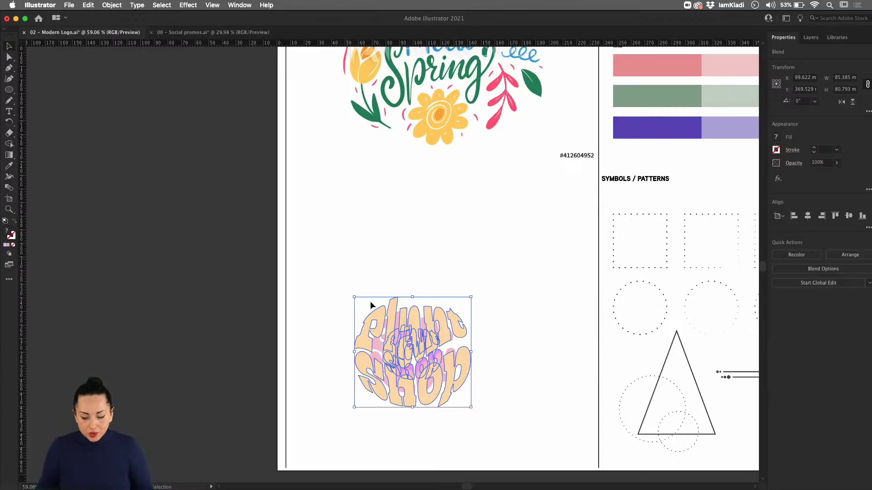
# Step: Convert the large peach Plant Shop lettering group into a compound path
pyautogui.click(400, 316)
pyautogui.click(438, 317)
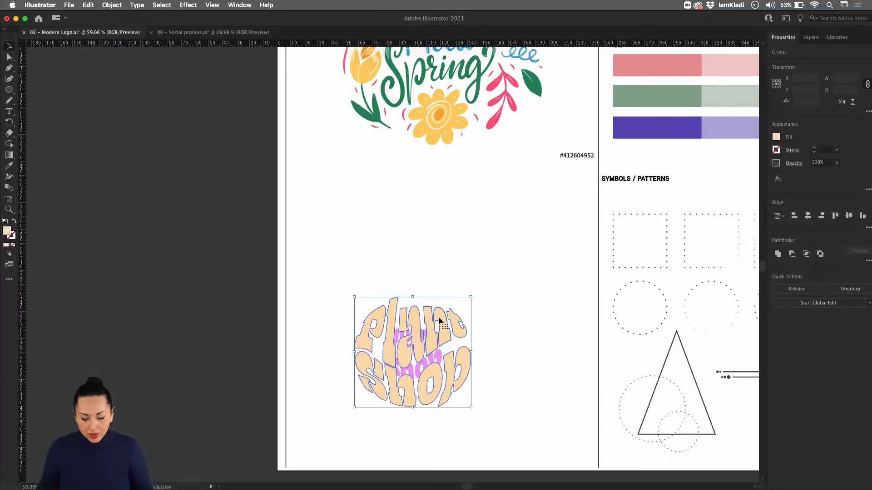
pyautogui.click(110, 5)
pyautogui.moveTo(145, 308)
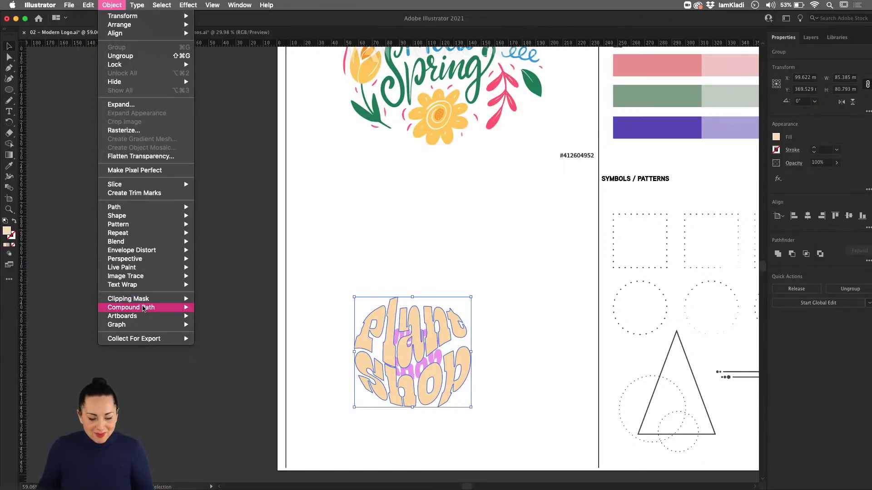
pyautogui.click(344, 331)
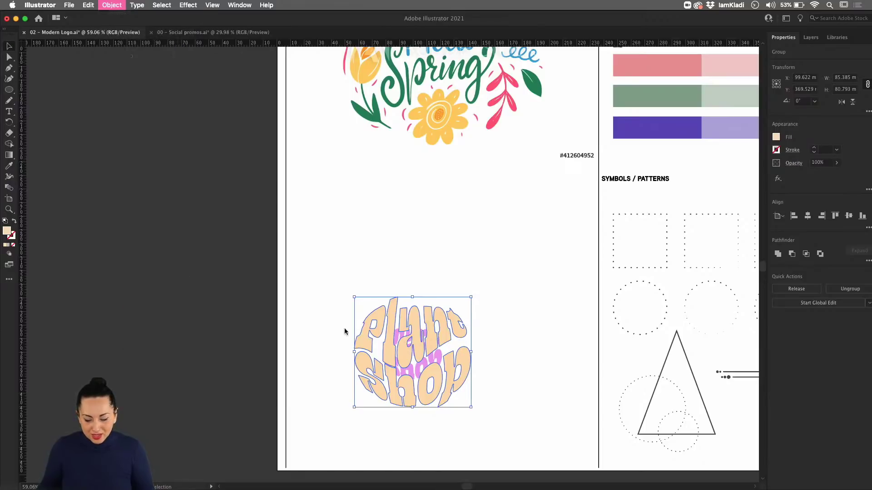
# Step: Convert the small violet Plant Shop lettering group into a compound path
pyautogui.doubleClick(427, 355)
pyautogui.click(112, 5)
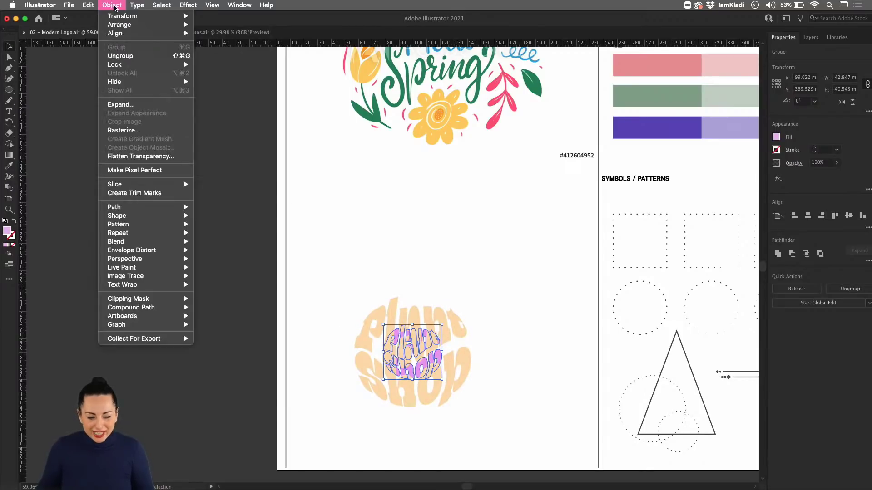
pyautogui.moveTo(153, 310)
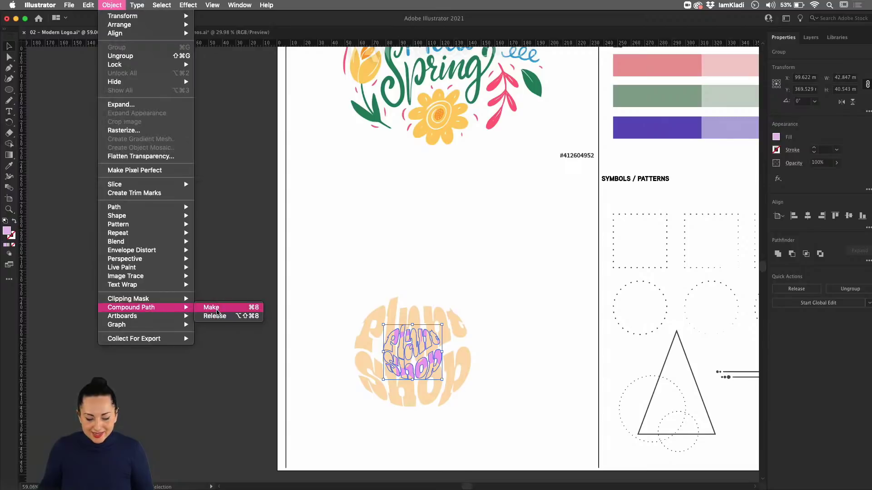
pyautogui.click(213, 307)
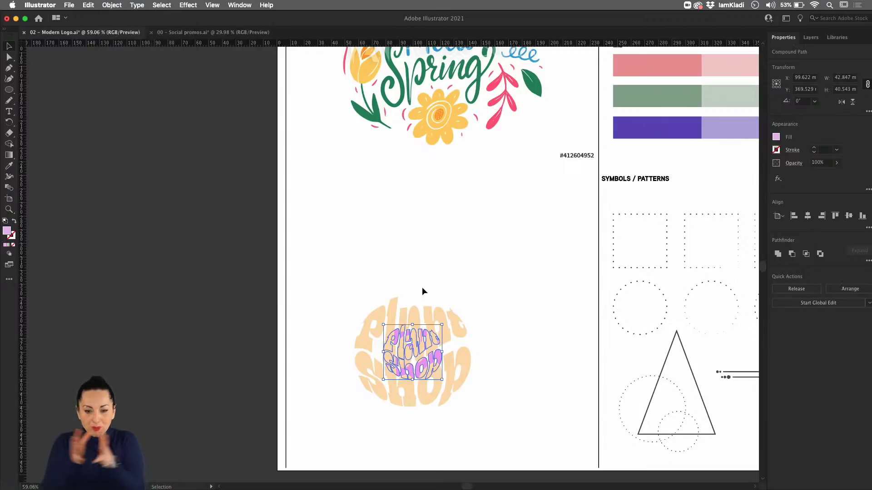
# Step: Blend the small violet compound path with the large peach compound path
pyautogui.keyDown('shift'); pyautogui.click(441, 370); pyautogui.keyUp('shift')
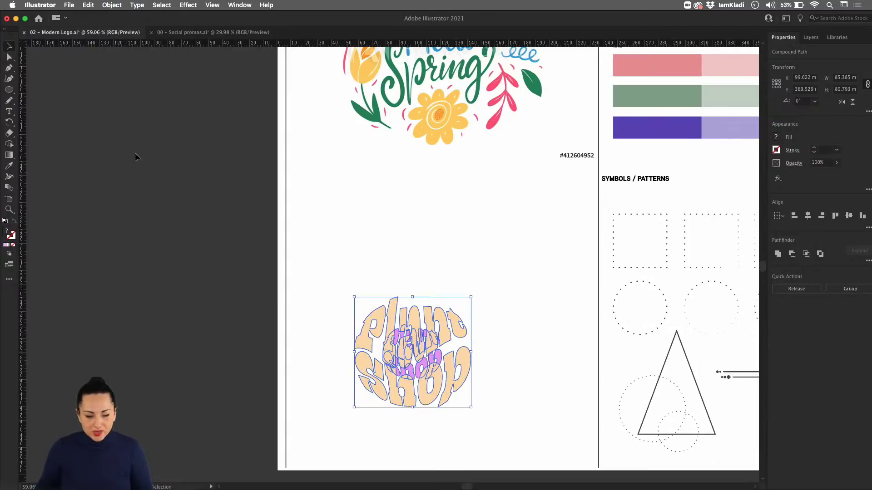
pyautogui.click(111, 4)
pyautogui.moveTo(162, 241)
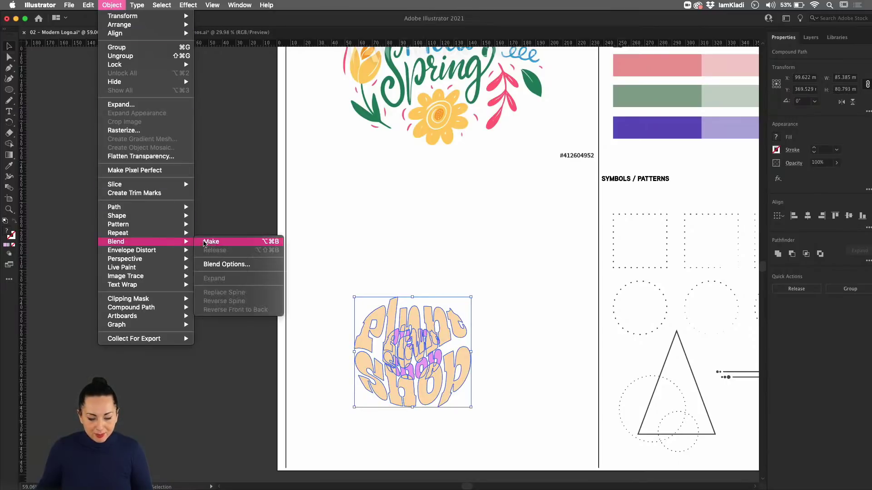
pyautogui.click(213, 241)
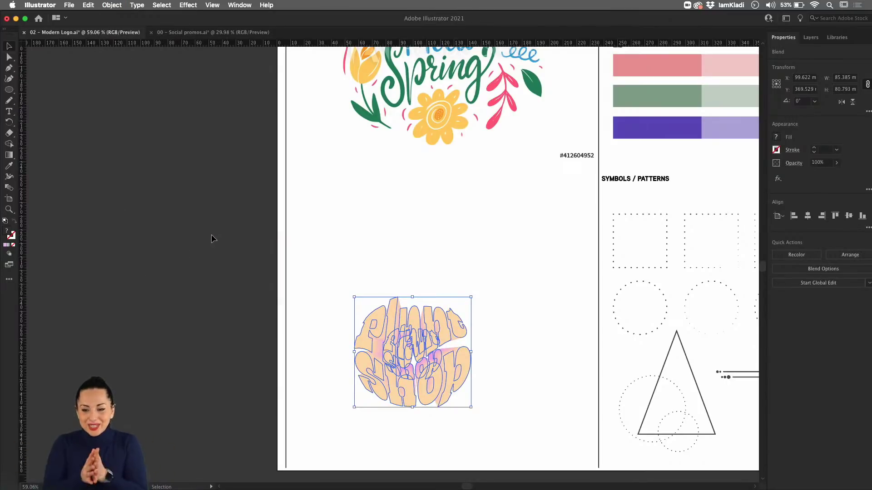
# Step: Set the blend's spacing to Specified Steps with a value of 1000
pyautogui.scroll(5, 422, 350)
pyautogui.scroll(-3, 422, 348)
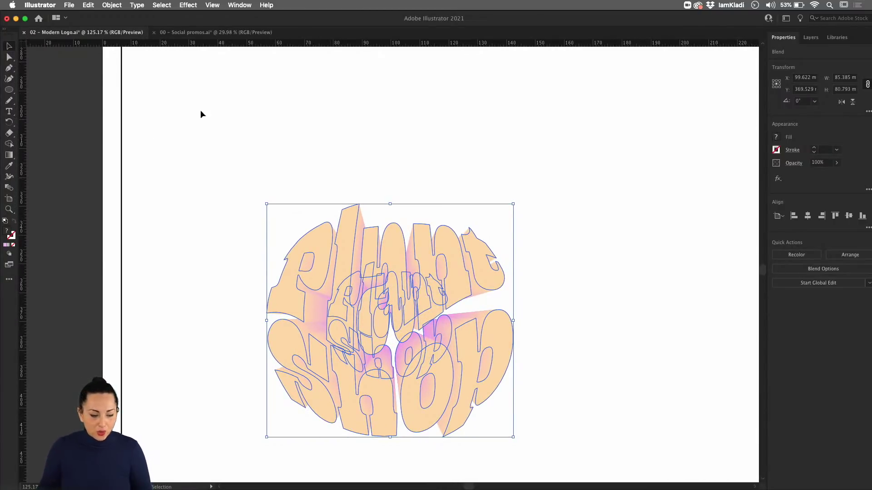
pyautogui.doubleClick(10, 188)
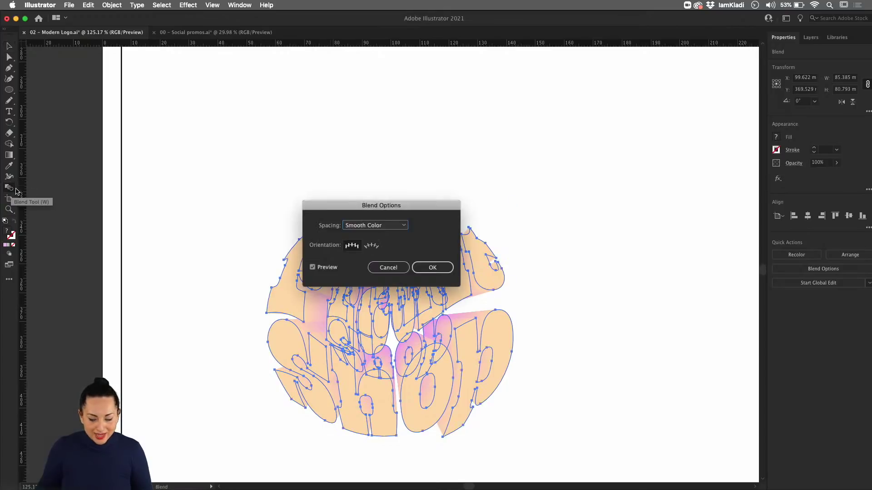
pyautogui.click(378, 227)
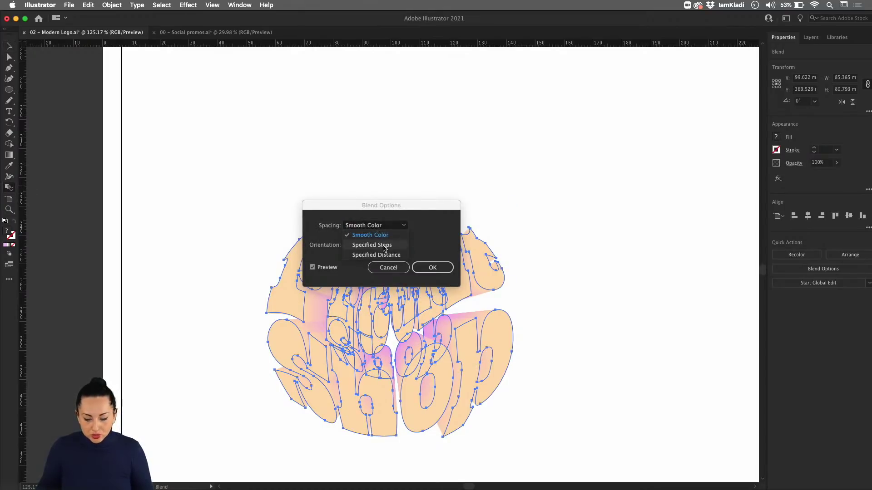
pyautogui.click(384, 246)
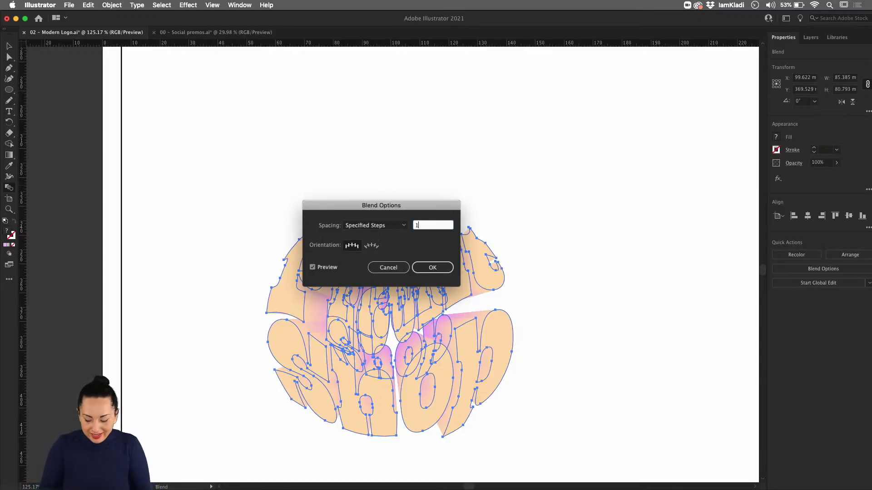
pyautogui.click(427, 270)
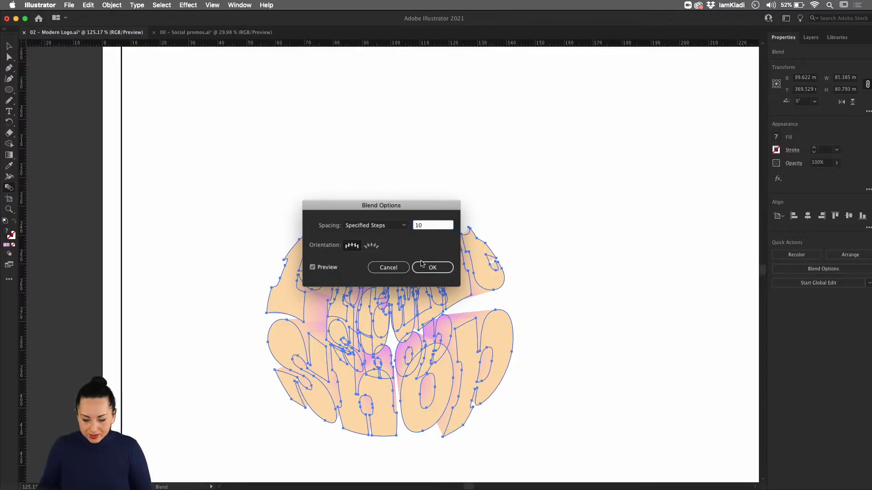
pyautogui.moveTo(397, 206); pyautogui.dragTo(561, 134)
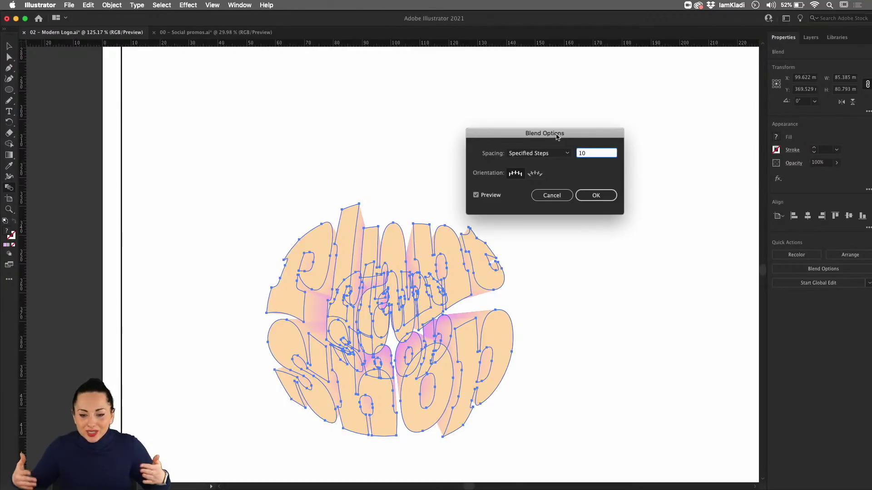
pyautogui.write('00')
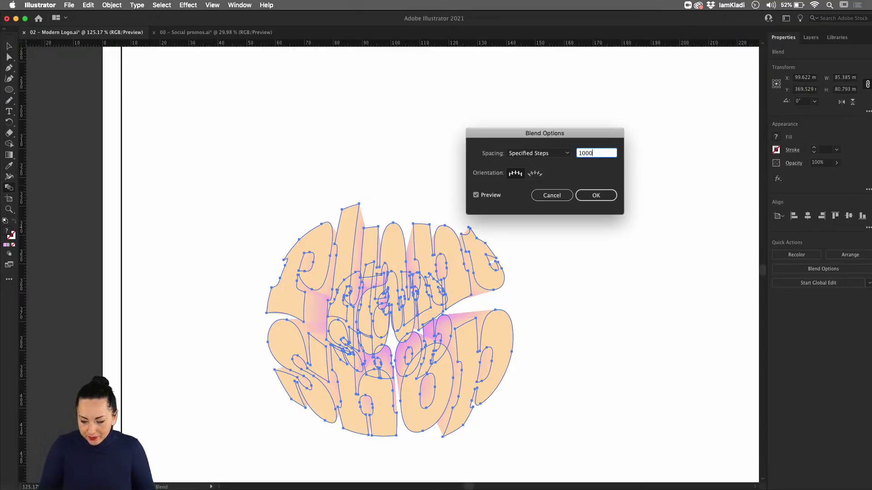
pyautogui.click(595, 196)
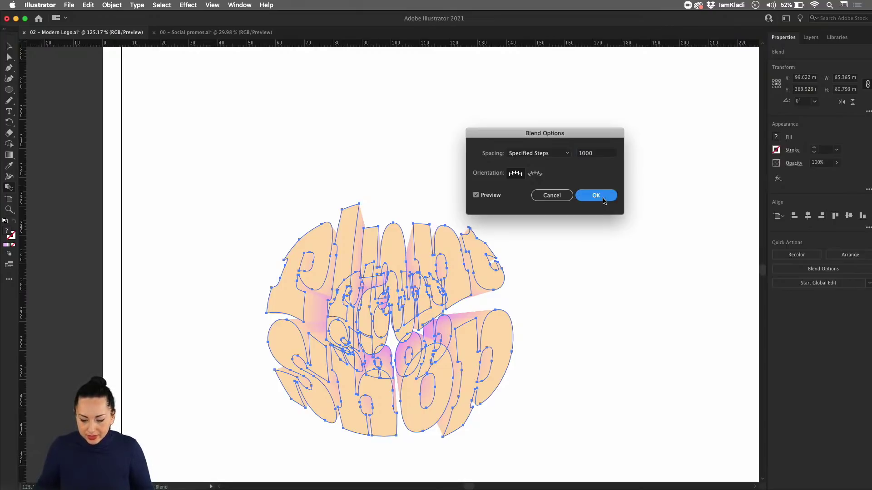
# Step: Isolate the Plant Shop blend and select the large peach lettering in front
pyautogui.press('v')
pyautogui.click(550, 257)
pyautogui.press('super+space')
pyautogui.moveTo(549, 267); pyautogui.dragTo(492, 306)
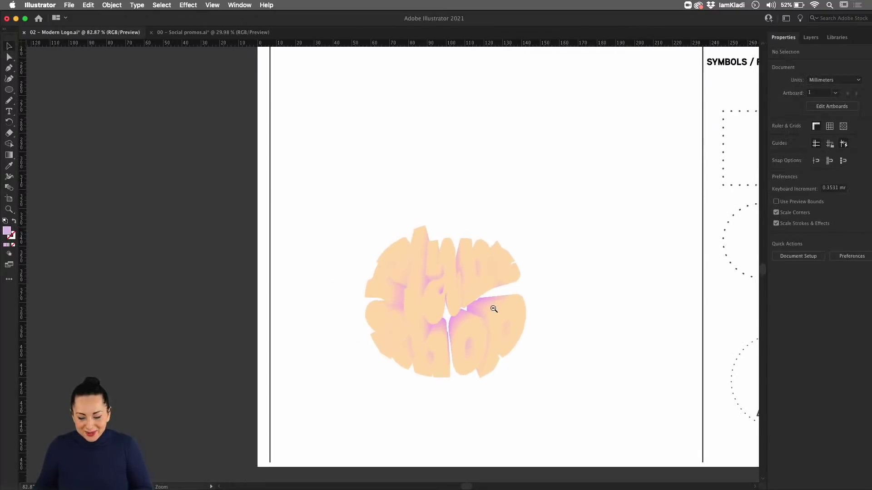
pyautogui.click(469, 285)
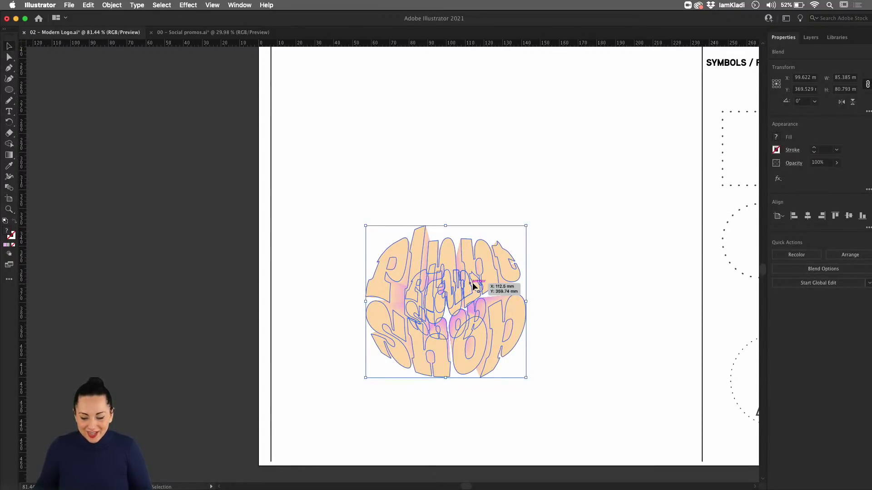
pyautogui.doubleClick(486, 284)
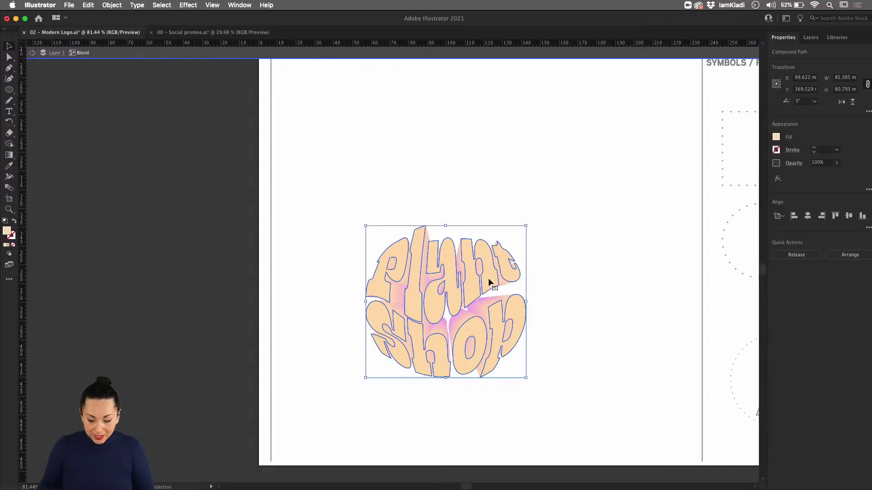
# Step: Try to group the peach lettering inside the isolated blend
pyautogui.press('a')
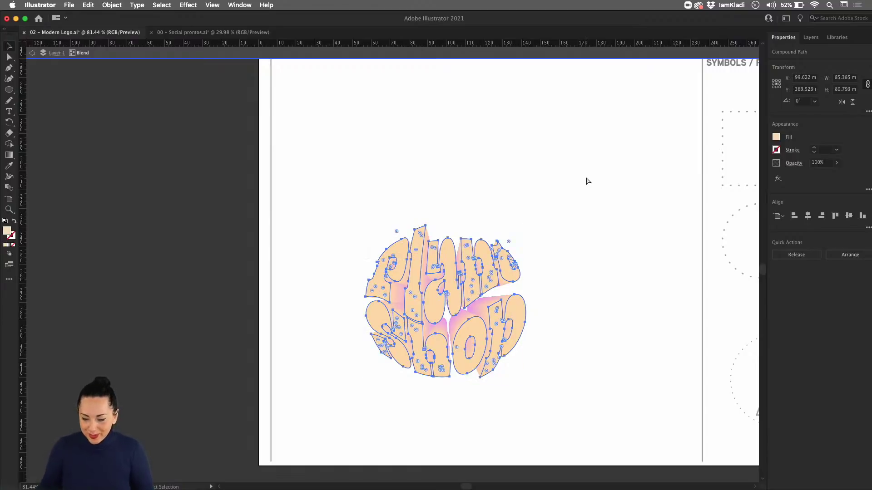
pyautogui.press('super+g')
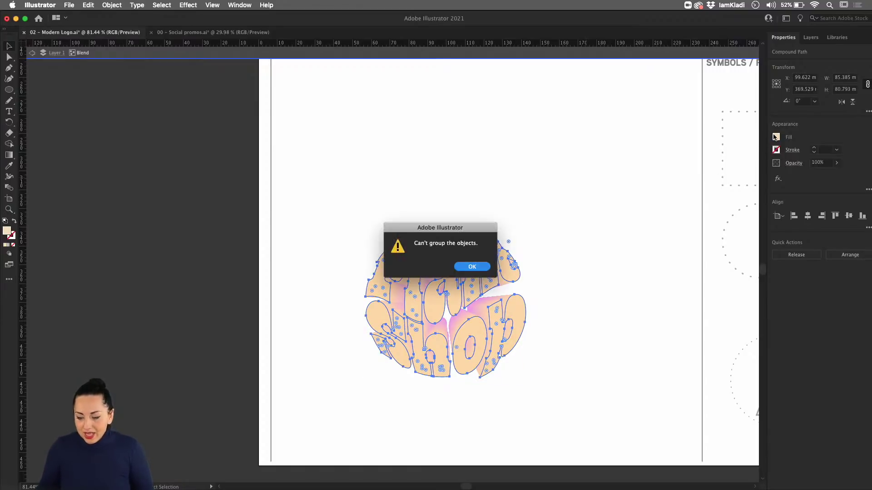
pyautogui.click(472, 267)
# Step: Recolor the front Plant Shop lettering in the blend from peach to an orange swatch and exit isolation mode
pyautogui.press('v')
pyautogui.click(556, 281)
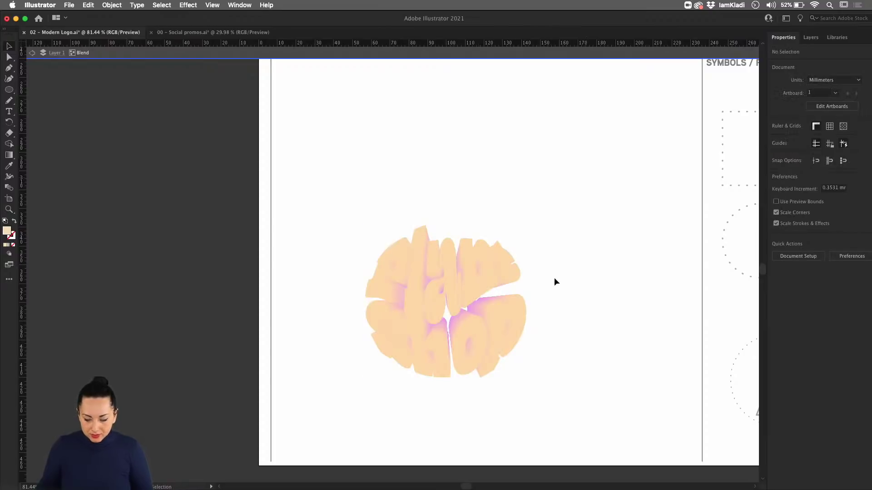
pyautogui.click(507, 276)
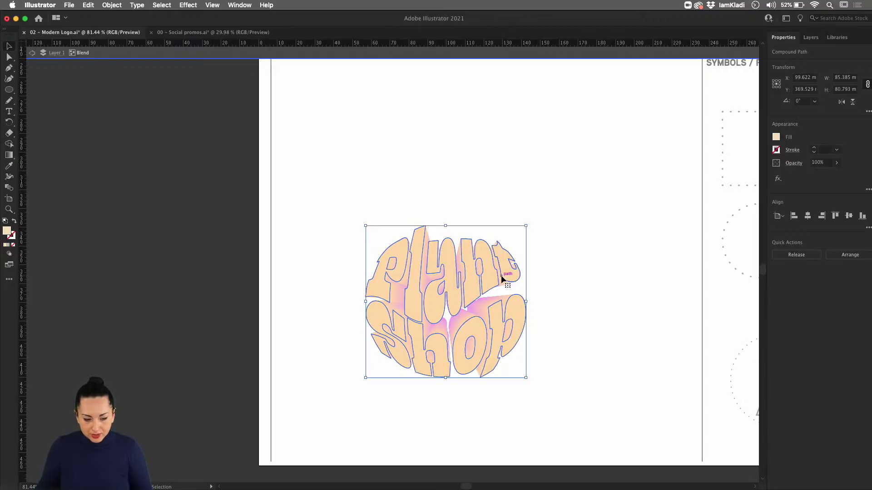
pyautogui.press('g')
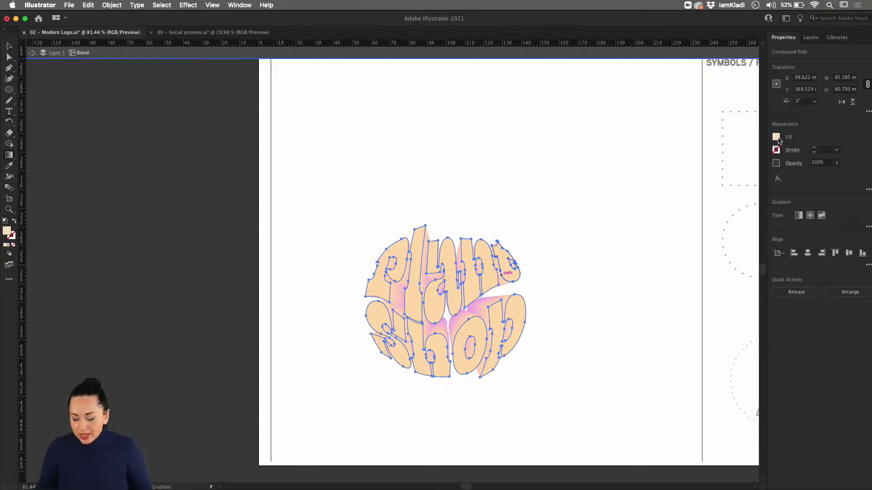
pyautogui.click(776, 137)
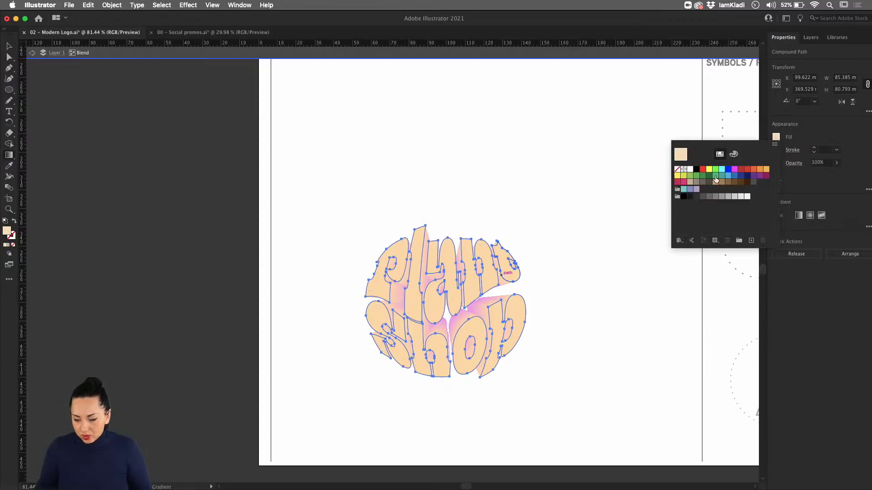
pyautogui.click(767, 170)
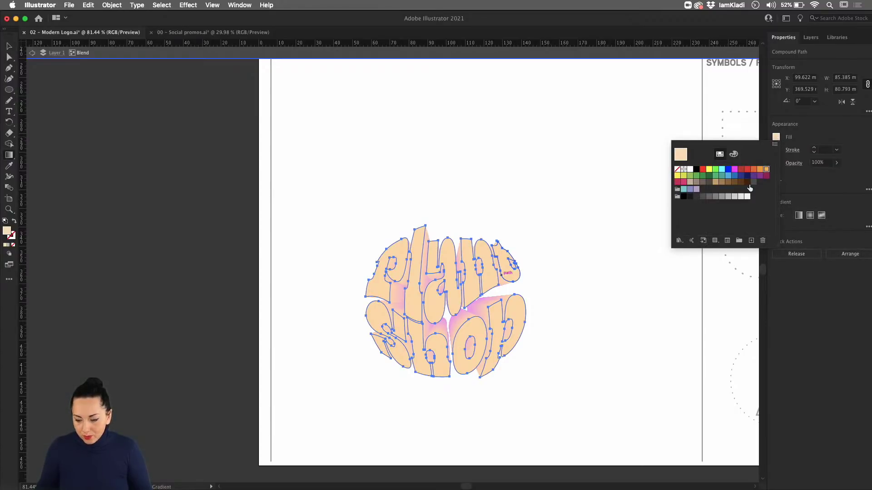
pyautogui.click(762, 172)
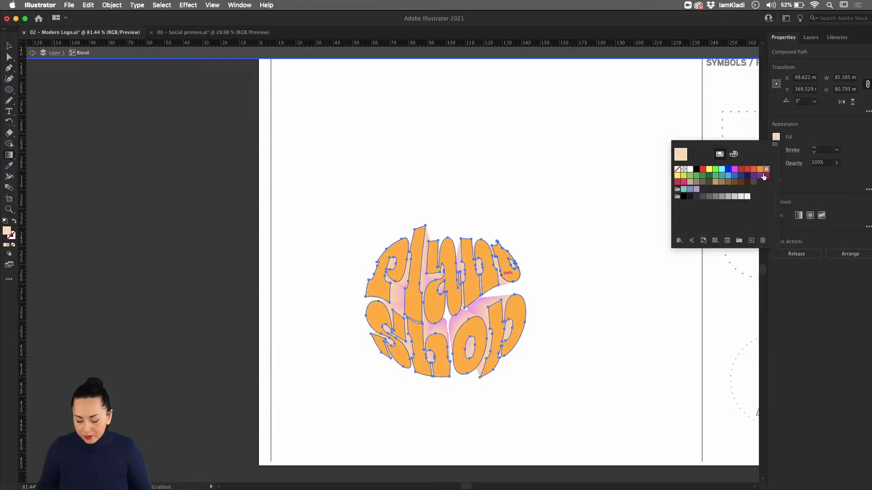
pyautogui.press('v')
pyautogui.doubleClick(598, 287)
# Step: Move the third dotted circle from the Symbols / Patterns section to the empty space beside the Plant Shop lettering
pyautogui.press('super+space')
pyautogui.press('super+space')
pyautogui.moveTo(590, 299); pyautogui.dragTo(483, 329)
pyautogui.moveTo(542, 327); pyautogui.dragTo(460, 325)
pyautogui.moveTo(633, 333); pyautogui.dragTo(577, 354)
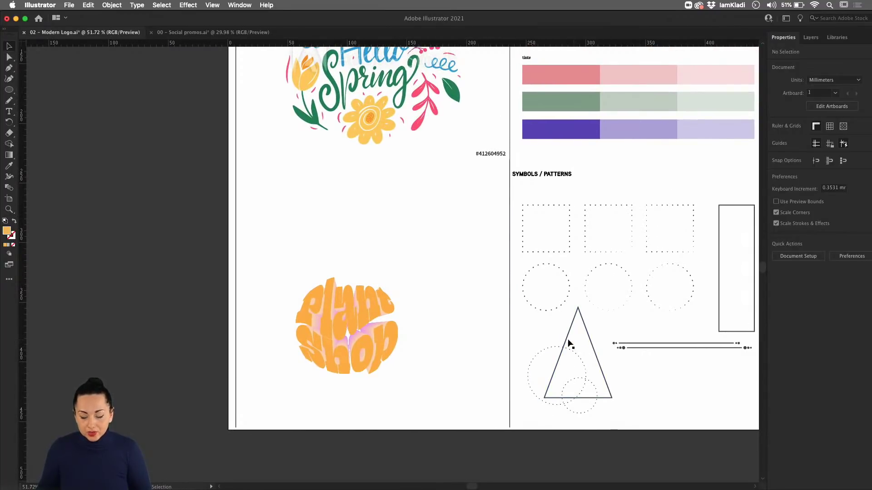
pyautogui.click(582, 360)
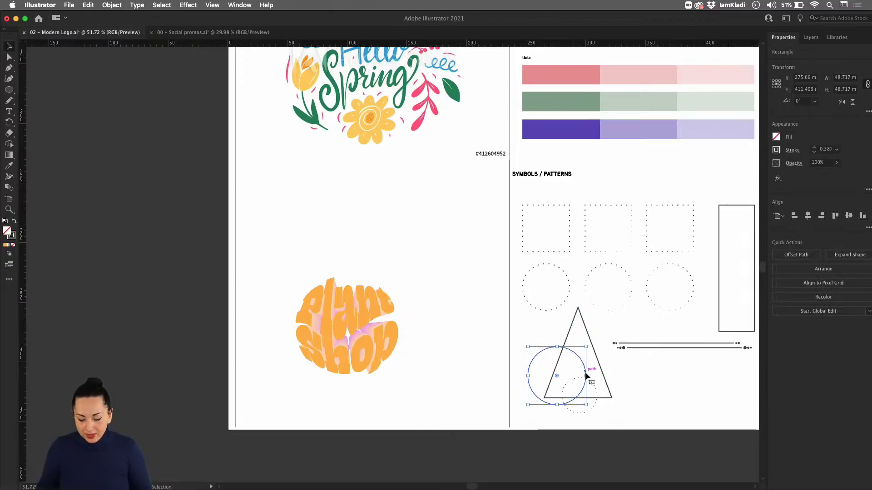
pyautogui.click(608, 384)
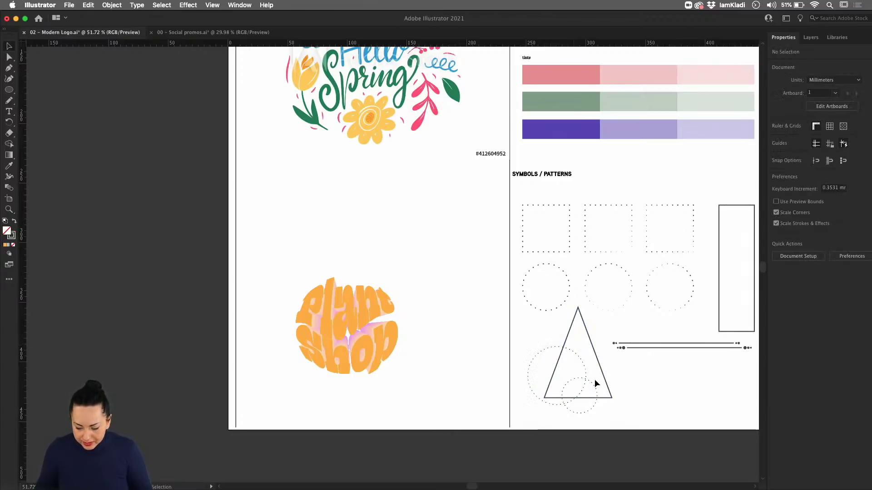
pyautogui.moveTo(694, 291); pyautogui.dragTo(471, 308)
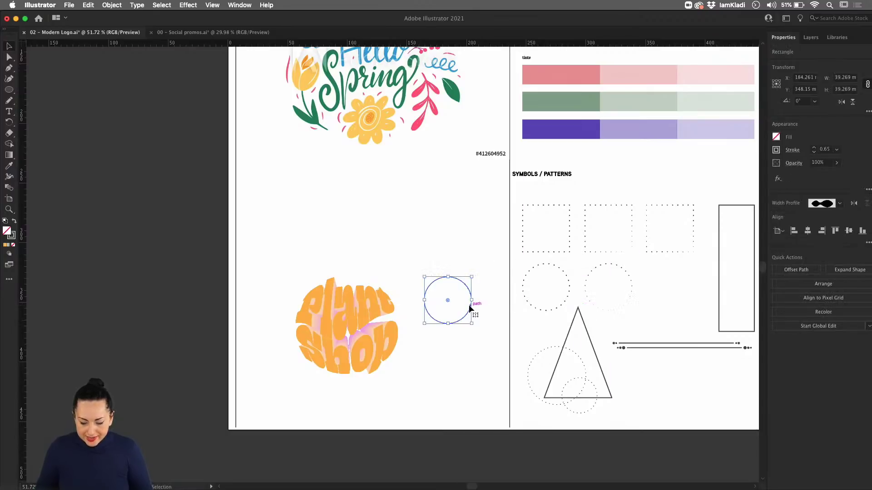
# Step: Set the stroke weight of the dotted circle beside the lettering to 2 mm
pyautogui.scroll(5, 470, 308)
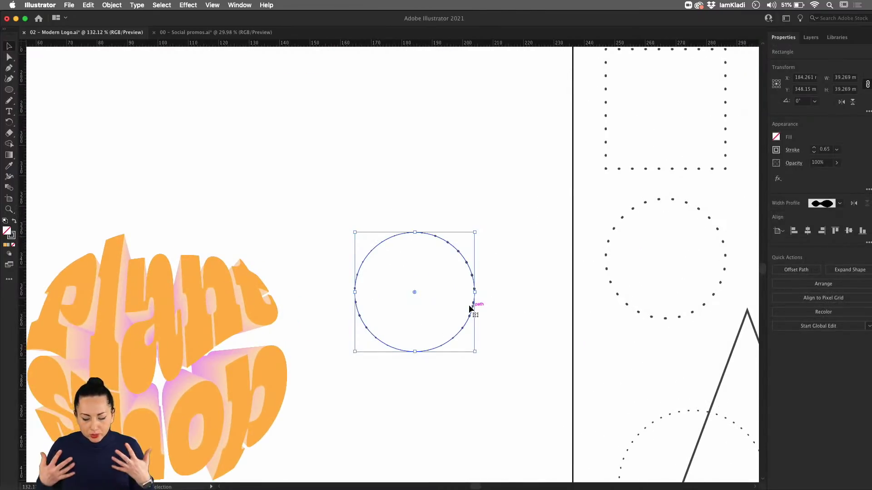
pyautogui.click(531, 282)
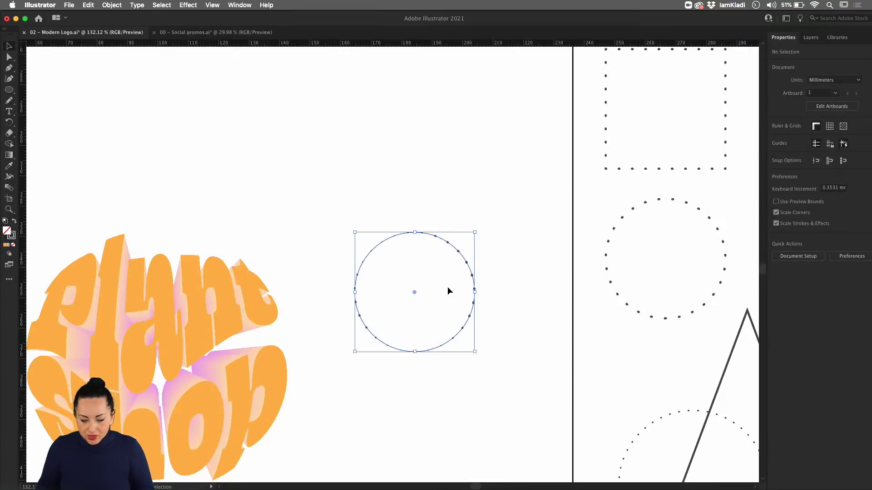
pyautogui.moveTo(448, 287); pyautogui.dragTo(448, 288)
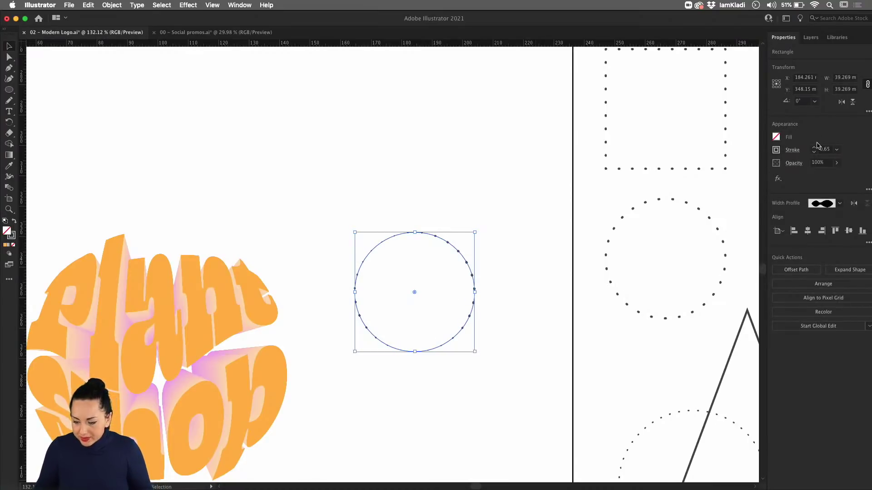
pyautogui.click(814, 147)
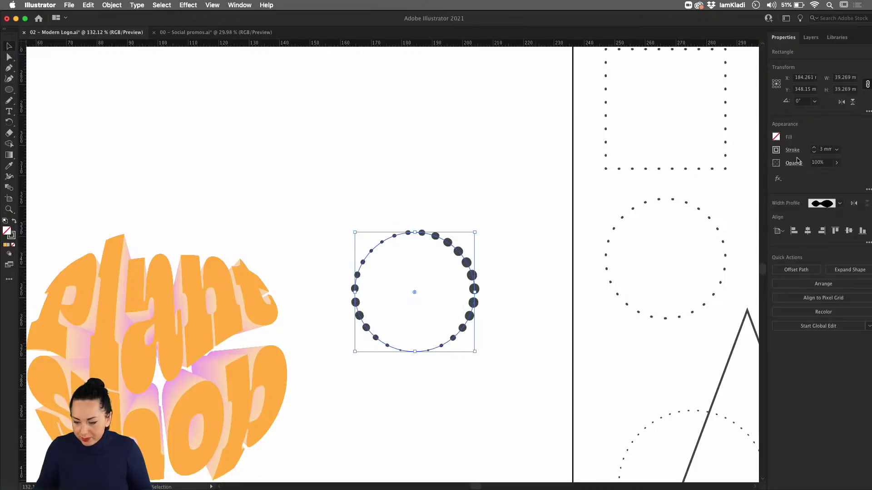
pyautogui.click(547, 229)
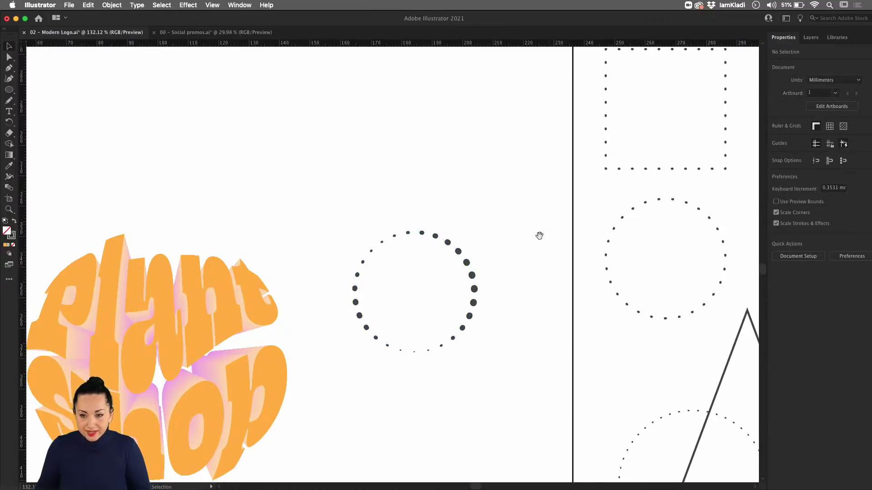
# Step: Save the brand palette artwork in the Colors section as a swatch color group named "spring 2" and enlarge the swatch view
pyautogui.keyDown('alt'); pyautogui.keyDown('super'); pyautogui.click(542, 235); pyautogui.keyUp('super'); pyautogui.keyUp('alt')
pyautogui.moveTo(489, 266); pyautogui.dragTo(475, 296)
pyautogui.moveTo(600, 142); pyautogui.dragTo(413, 350)
pyautogui.moveTo(484, 258); pyautogui.dragTo(365, 355)
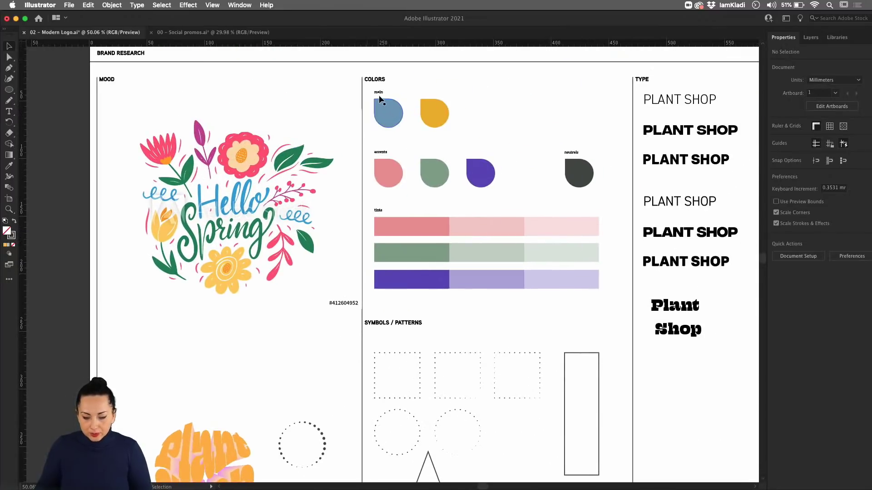
pyautogui.moveTo(368, 86); pyautogui.dragTo(606, 293)
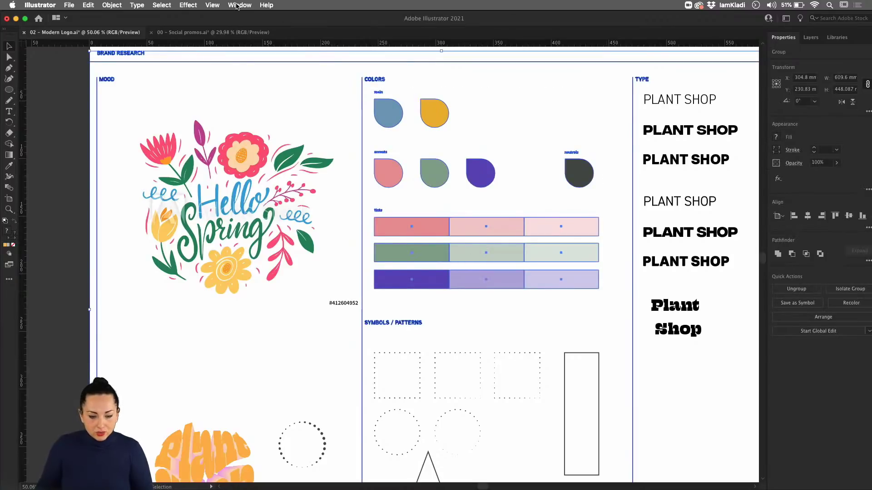
pyautogui.click(238, 6)
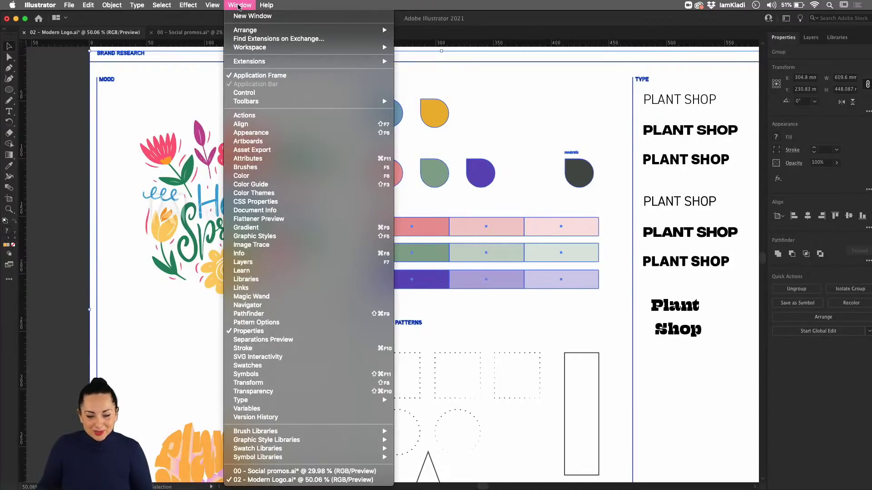
pyautogui.click(291, 366)
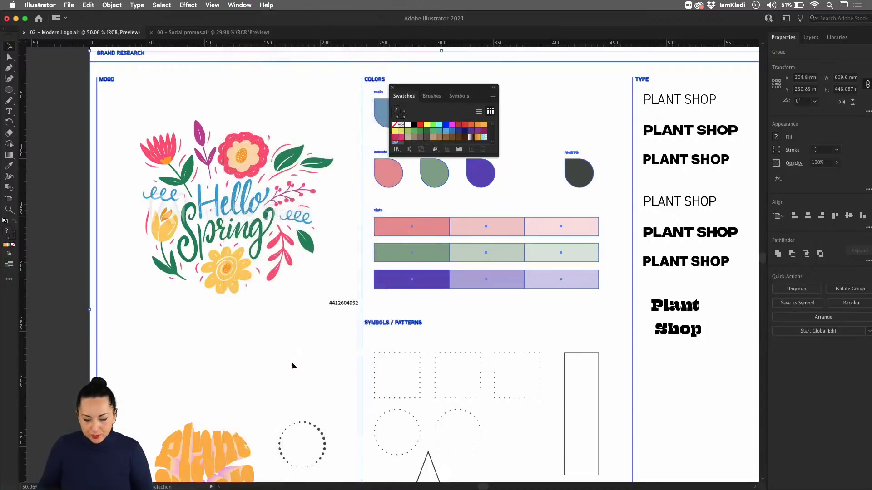
pyautogui.click(459, 150)
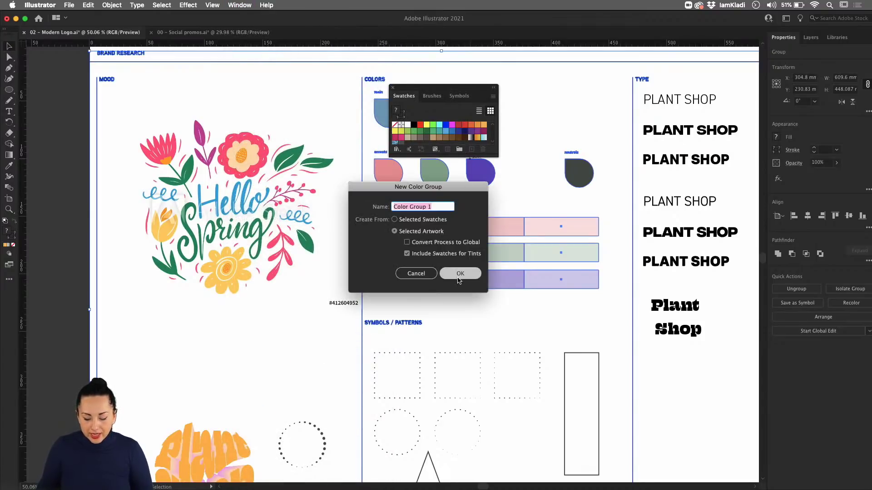
pyautogui.write('spring 2')
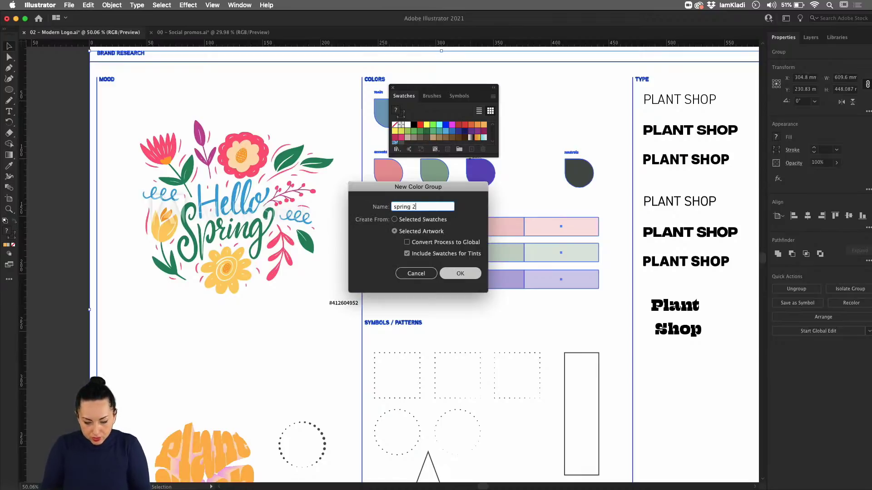
pyautogui.click(460, 273)
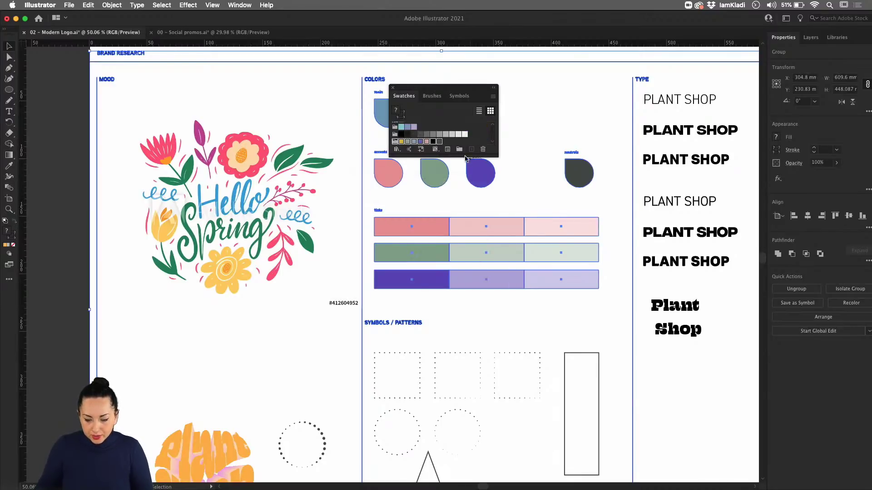
pyautogui.moveTo(454, 157); pyautogui.dragTo(454, 227)
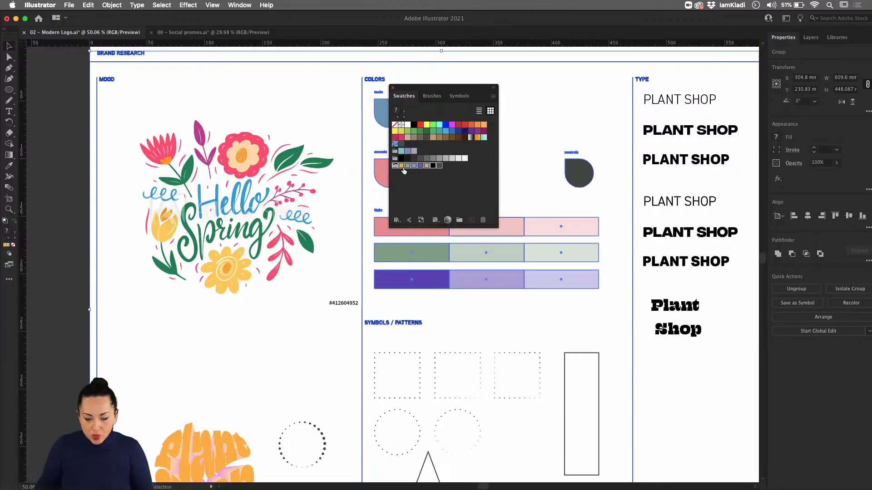
# Step: Color the stroke of the dotted circle beside the lettering with the yellow swatch from the "spring 2" group
pyautogui.click(316, 428)
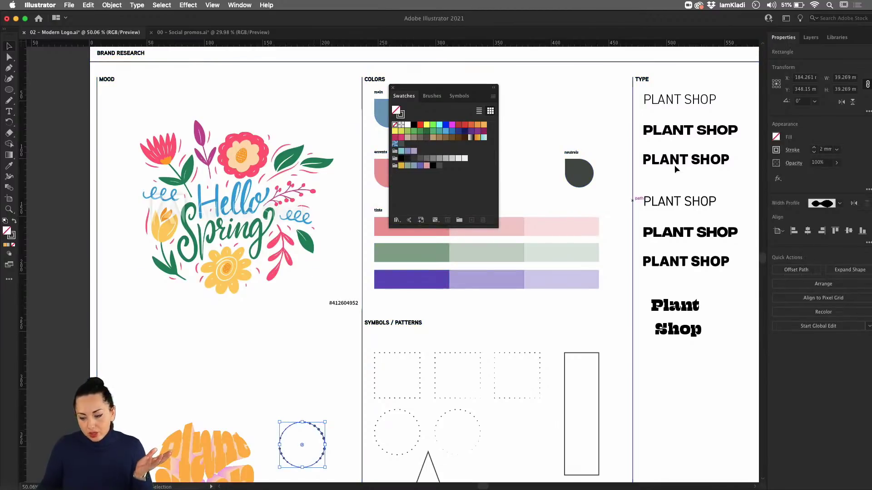
pyautogui.click(793, 151)
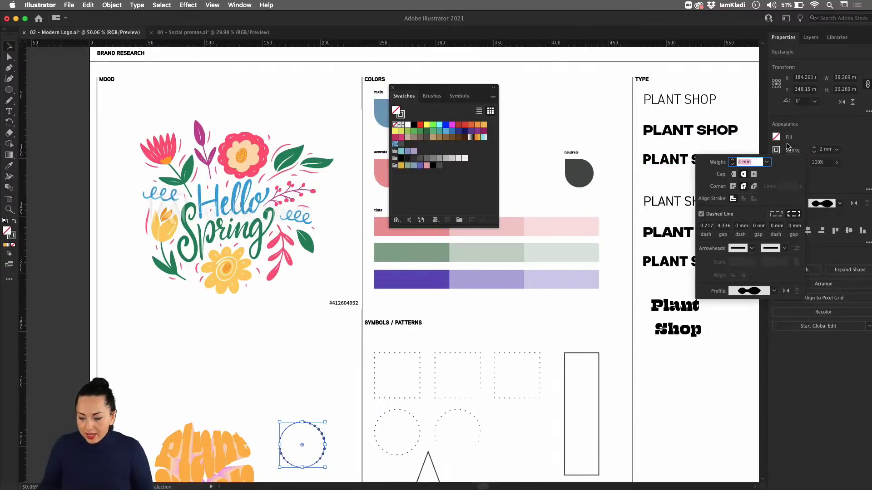
pyautogui.click(776, 150)
pyautogui.click(777, 151)
pyautogui.click(684, 223)
pyautogui.scroll(-4, 317, 391)
pyautogui.hscroll(-2, 318, 390)
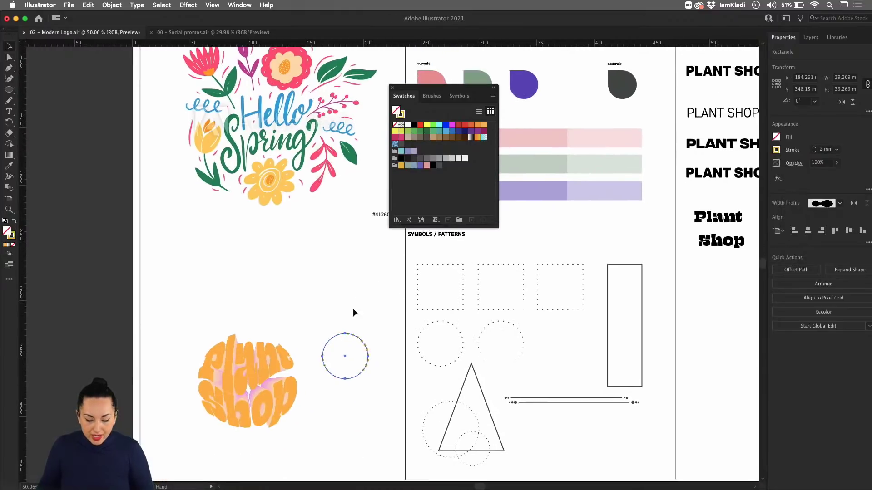
# Step: Enlarge the yellow dotted circle to about 98 mm and position it as a ring around the Plant Shop lettering
pyautogui.moveTo(323, 378); pyautogui.dragTo(271, 430)
pyautogui.moveTo(356, 358); pyautogui.dragTo(295, 358)
pyautogui.moveTo(207, 431); pyautogui.dragTo(172, 446)
pyautogui.moveTo(296, 363); pyautogui.dragTo(298, 360)
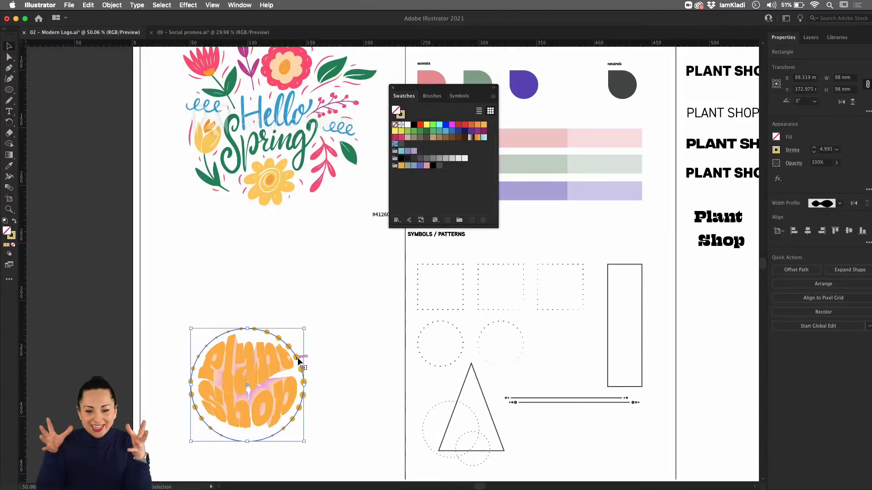
pyautogui.click(339, 371)
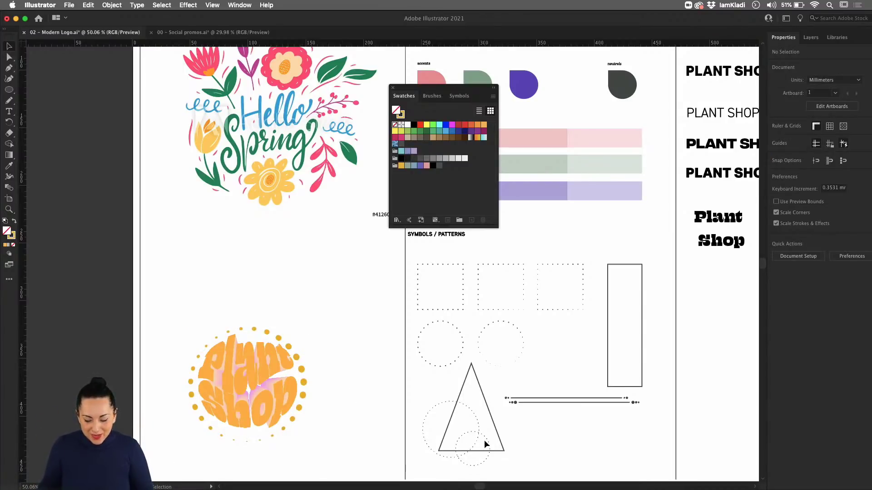
# Step: Place the small dotted circle at about 46 mm over the logo's lower-left edge and give its stroke the blue "spring 2" swatch
pyautogui.moveTo(487, 443); pyautogui.dragTo(250, 429)
pyautogui.moveTo(222, 462); pyautogui.dragTo(223, 440)
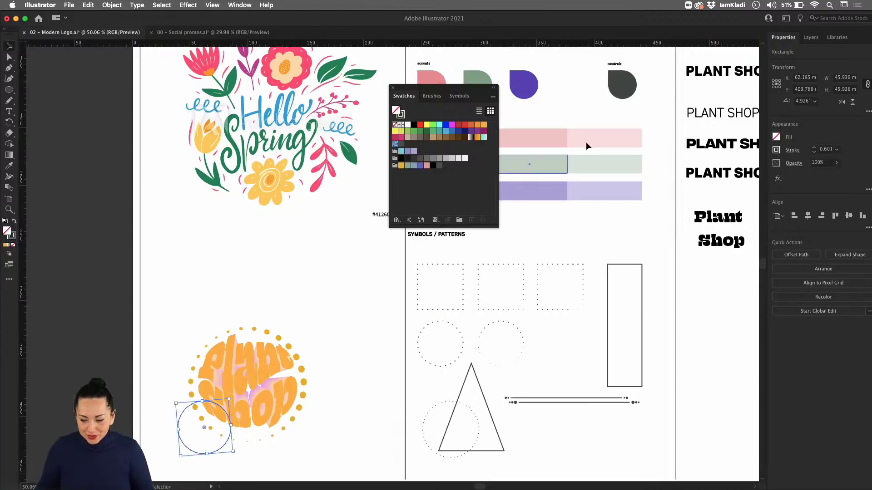
pyautogui.click(777, 149)
pyautogui.click(698, 224)
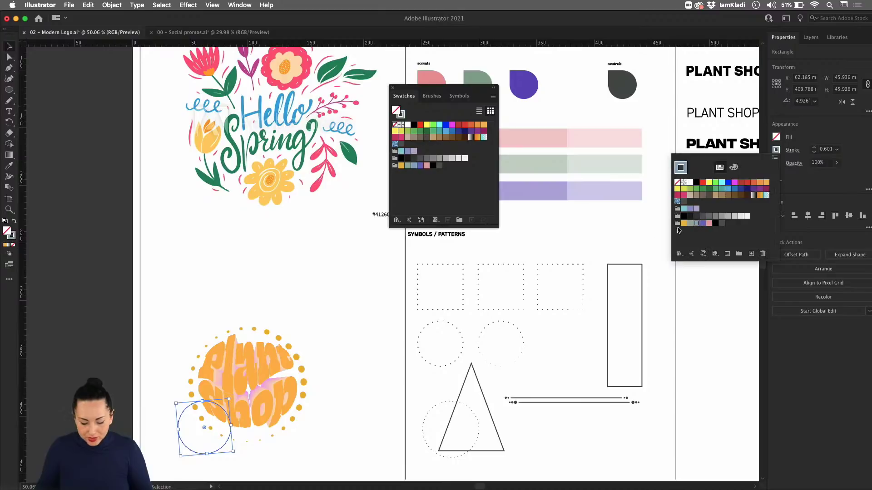
pyautogui.click(816, 150)
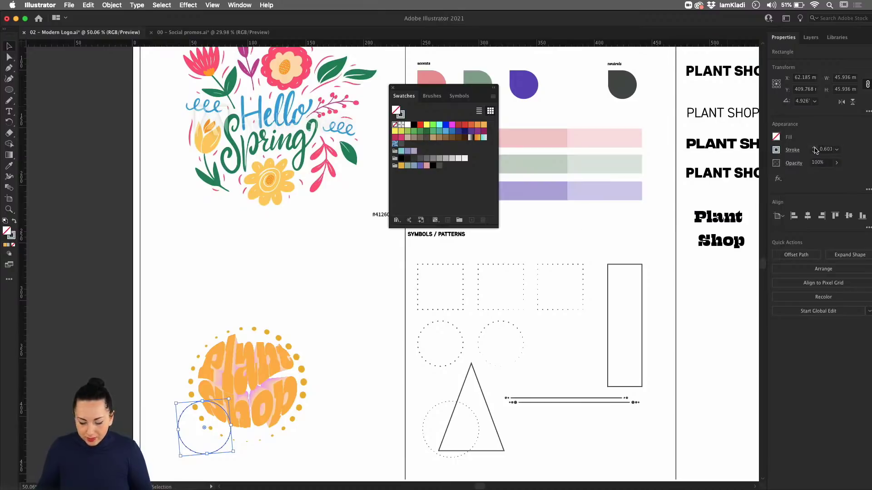
pyautogui.click(351, 309)
# Step: Place a copy of the triangle over the right half of the logo, enlarged to about 83 by 111 mm
pyautogui.moveTo(502, 445); pyautogui.dragTo(323, 411)
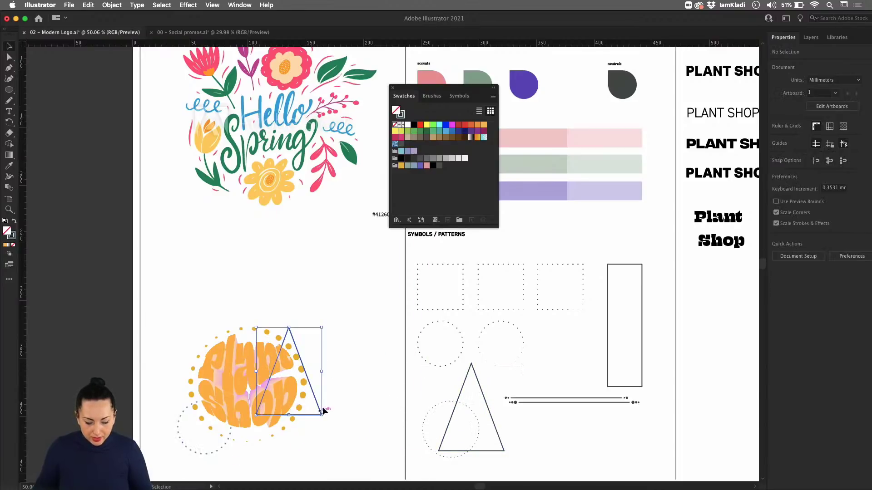
pyautogui.moveTo(322, 328); pyautogui.dragTo(352, 287)
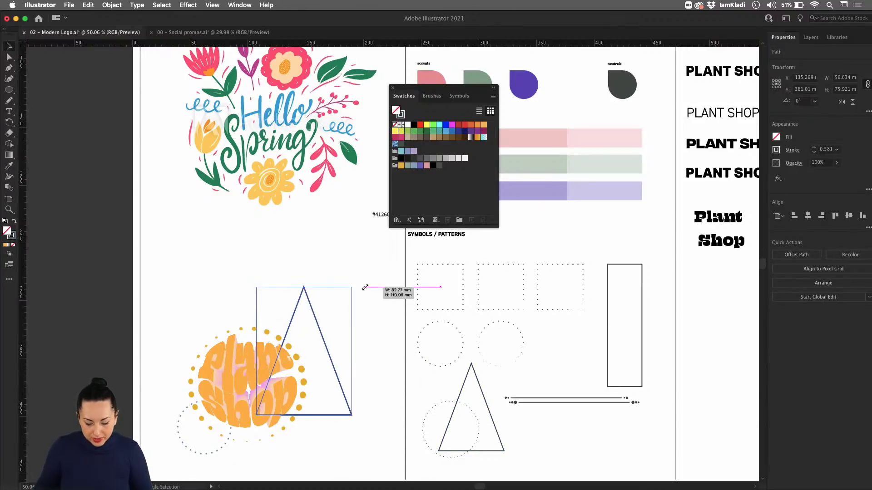
pyautogui.moveTo(325, 348); pyautogui.dragTo(309, 358)
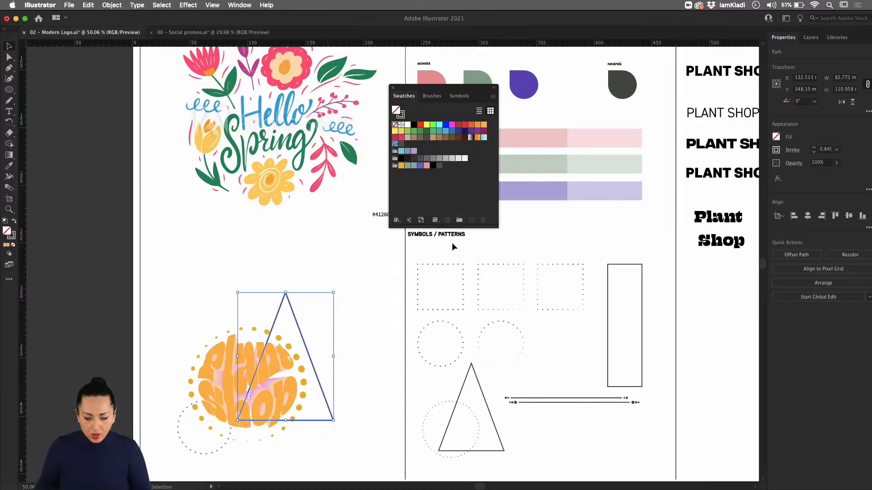
# Step: Color the enlarged triangle's stroke with the green swatch from the "spring 2" group and deselect it
pyautogui.click(776, 150)
pyautogui.click(691, 223)
pyautogui.click(356, 378)
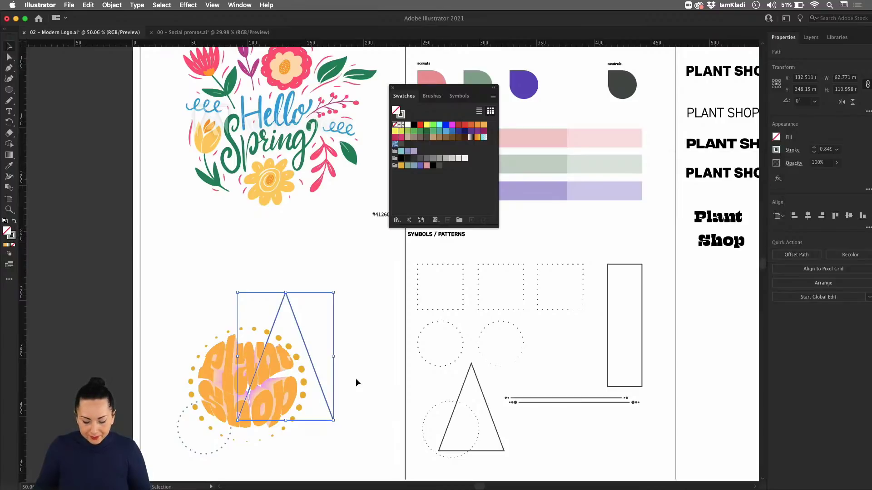
# Step: Nudge the small blue dotted circle slightly closer to the logo's lower-left edge and deselect it
pyautogui.click(354, 381)
pyautogui.scroll(5, 353, 381)
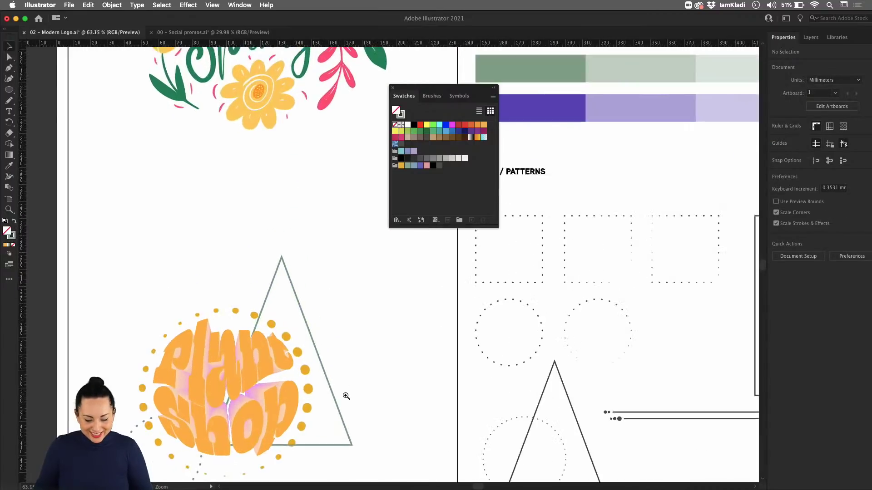
pyautogui.moveTo(417, 344); pyautogui.dragTo(411, 336)
pyautogui.click(486, 353)
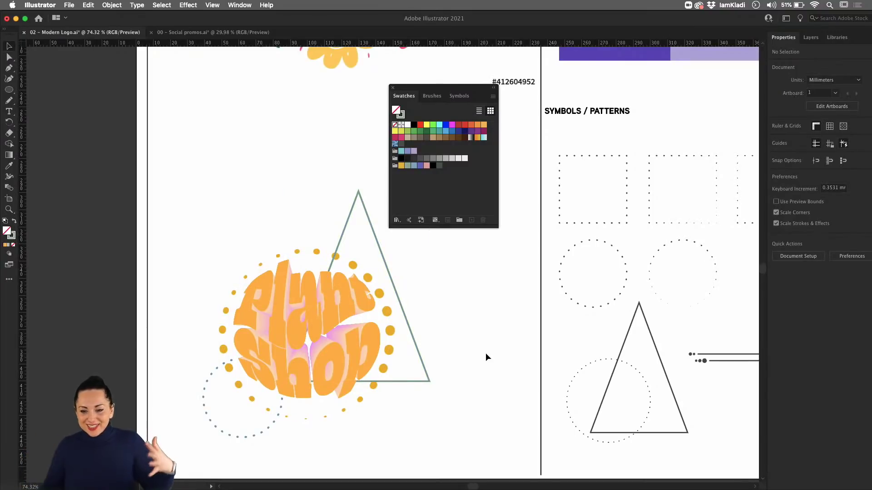
pyautogui.moveTo(269, 424); pyautogui.dragTo(279, 416)
pyautogui.click(347, 433)
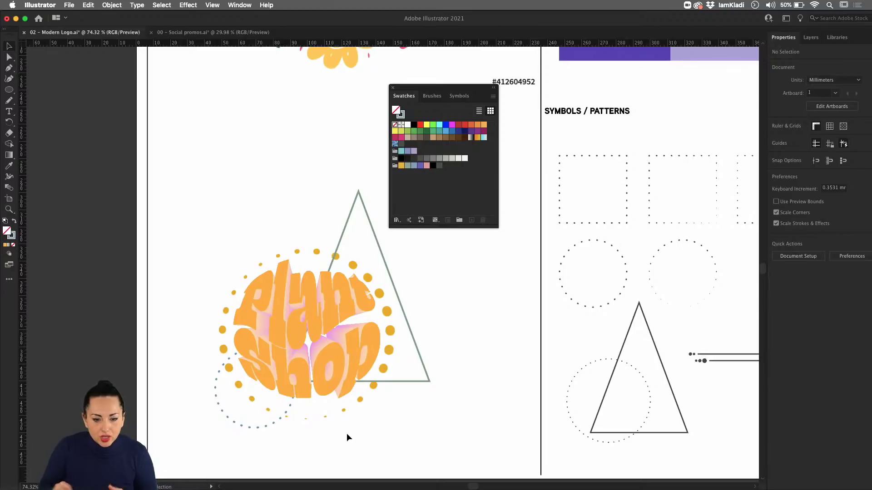
# Step: Turn the tall rectangle's stroke into a dashed line with a 1 mm dash and 15 mm gap, and move the Swatches panel aside
pyautogui.hscroll(10, 392, 450)
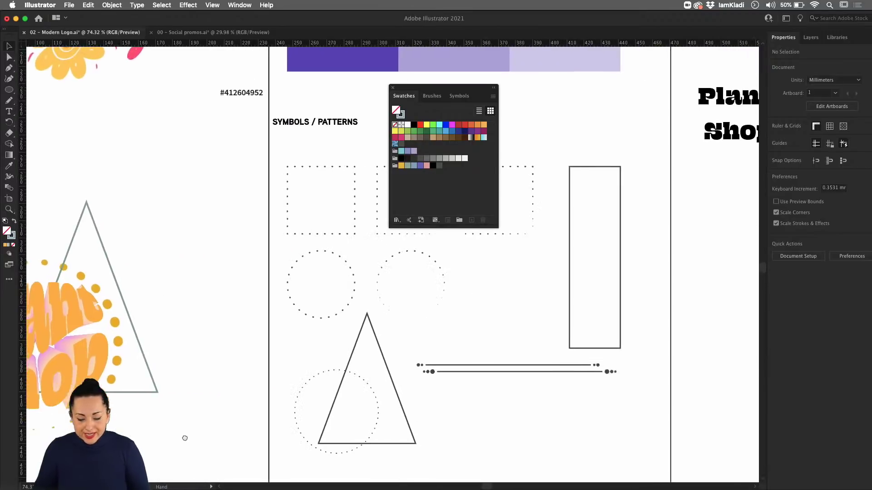
pyautogui.click(485, 362)
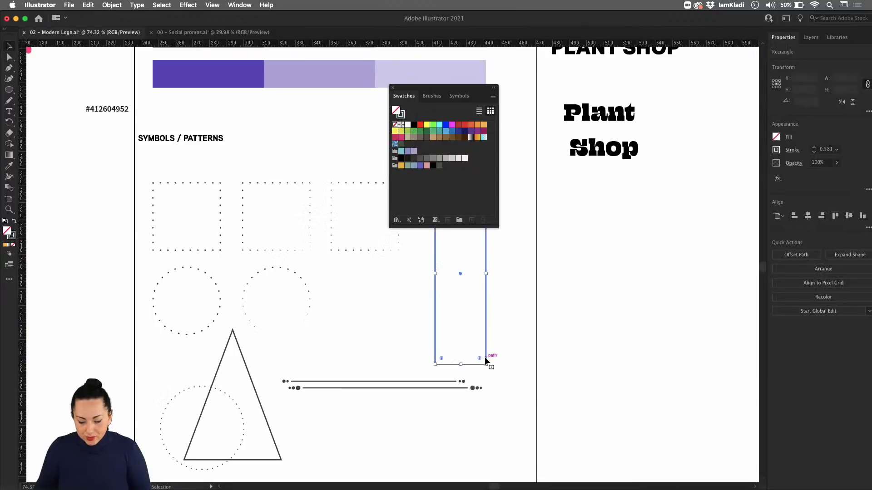
pyautogui.click(792, 150)
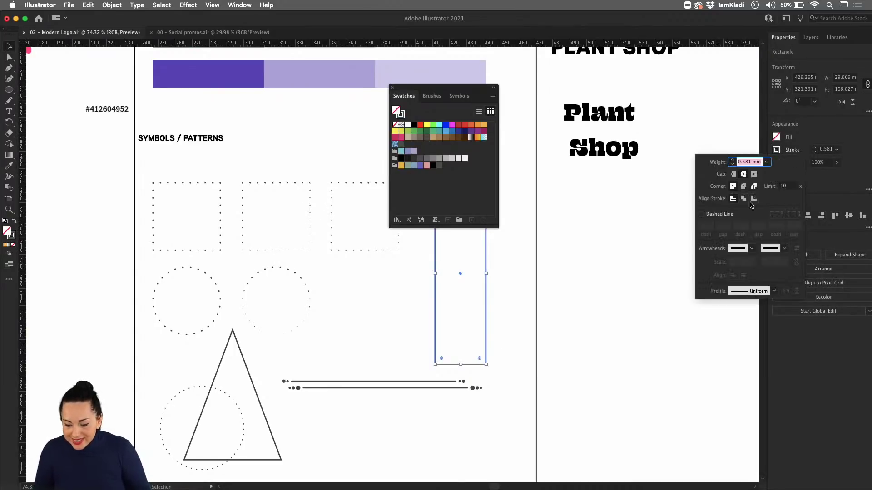
pyautogui.click(702, 215)
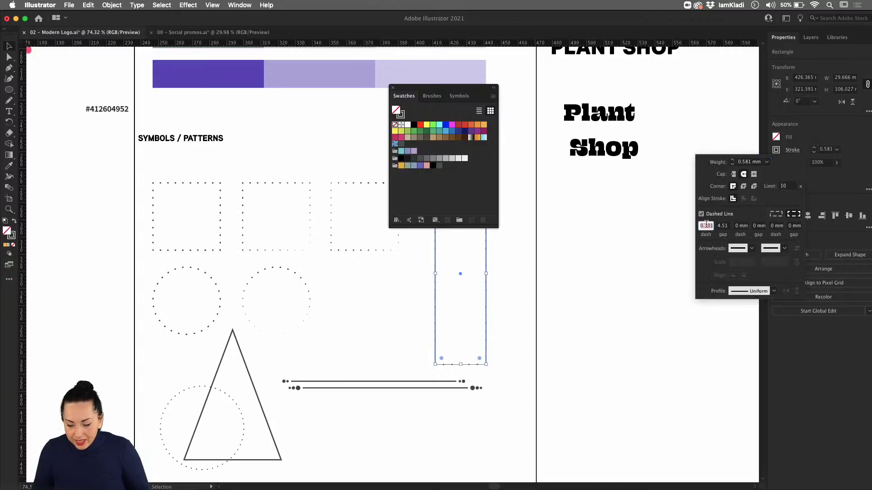
pyautogui.write('1')
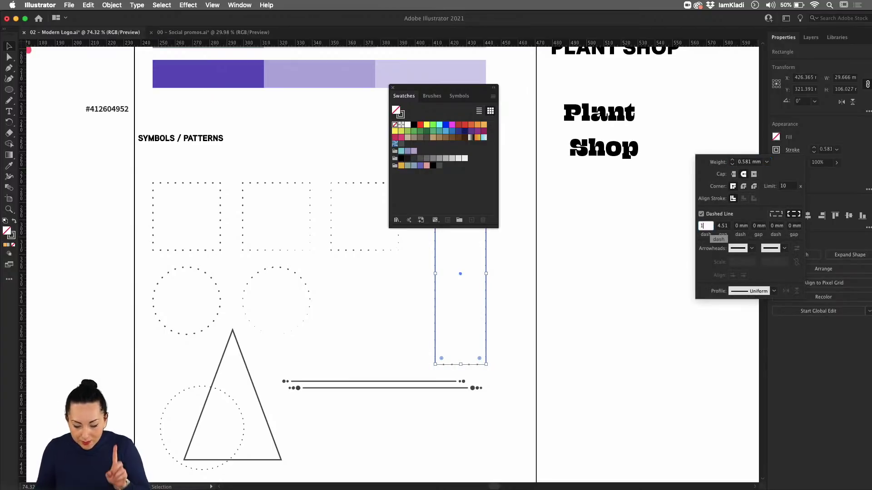
pyautogui.press('Tab')
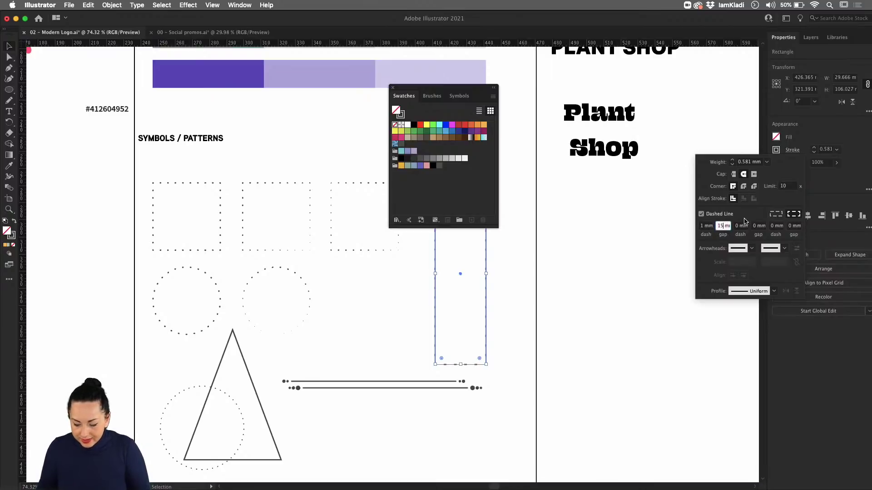
pyautogui.press('Return')
pyautogui.moveTo(459, 87); pyautogui.dragTo(329, 91)
pyautogui.click(422, 298)
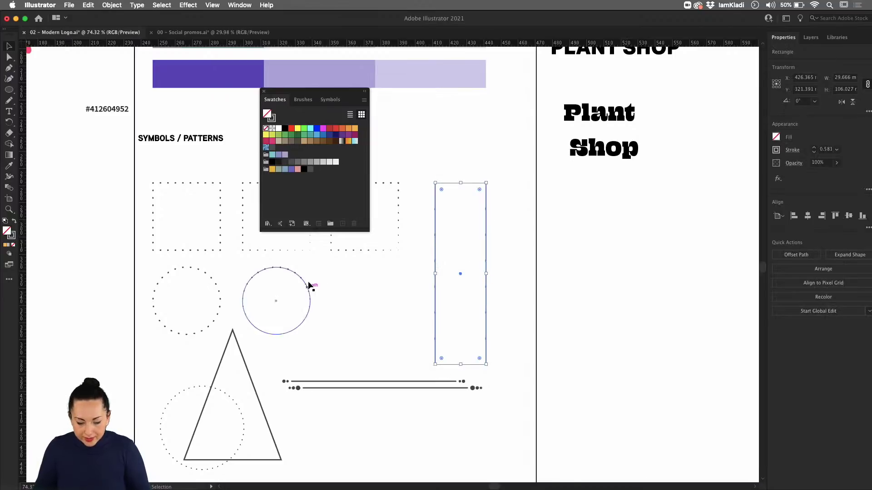
# Step: Set the dash length of the left dotted circle in the symbols section to 0 mm
pyautogui.click(210, 281)
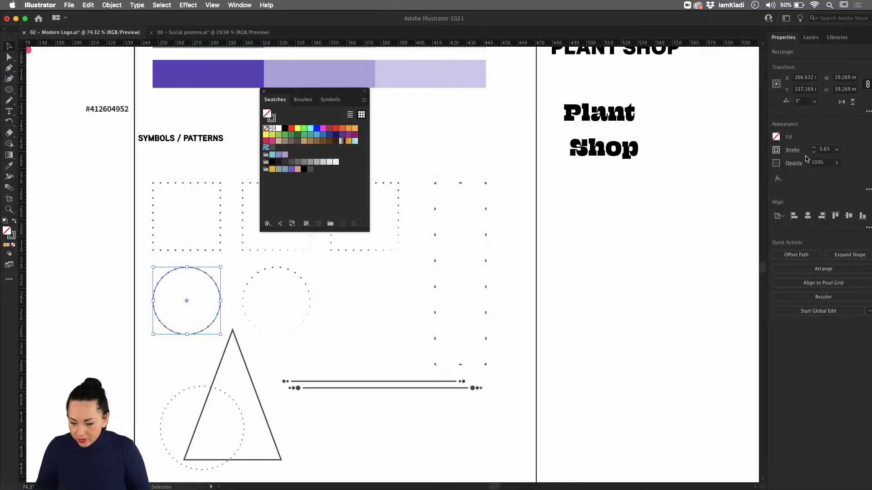
pyautogui.click(792, 150)
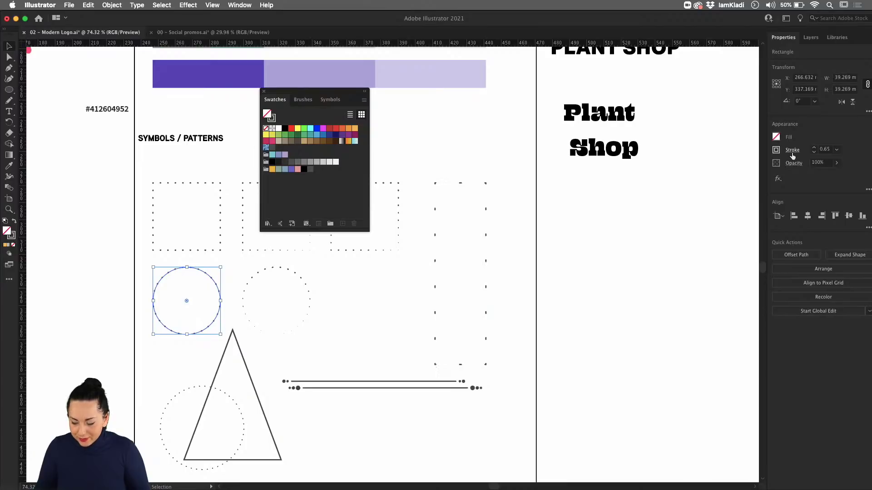
pyautogui.click(793, 150)
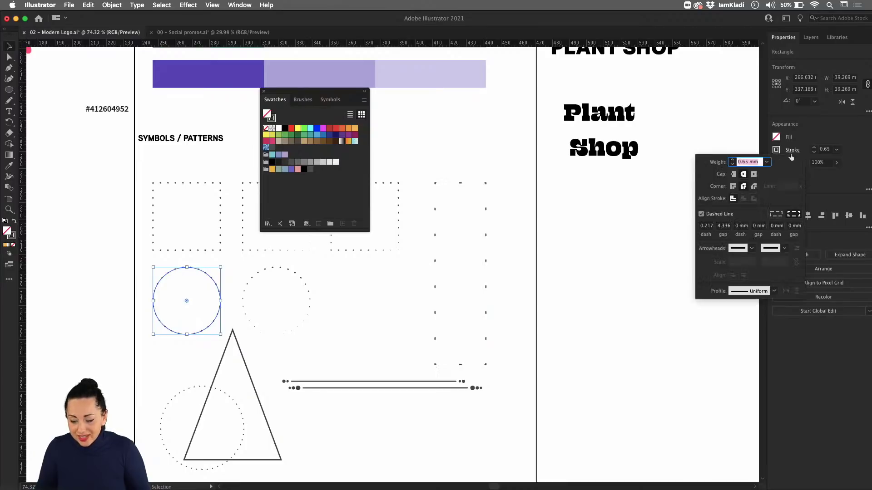
pyautogui.doubleClick(706, 226)
pyautogui.write('1')
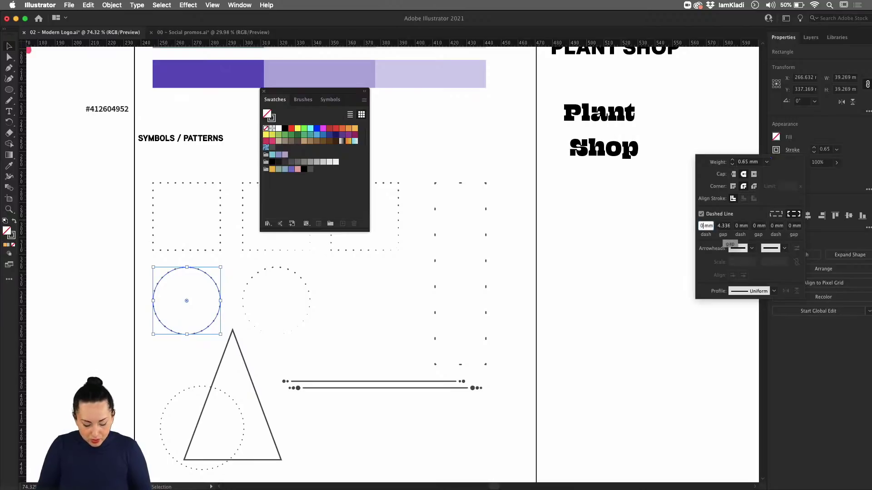
pyautogui.press('Return')
# Step: Change the tall rectangle's dash length to 0 mm so its outline becomes round dots, and deselect it
pyautogui.click(485, 196)
pyautogui.click(786, 151)
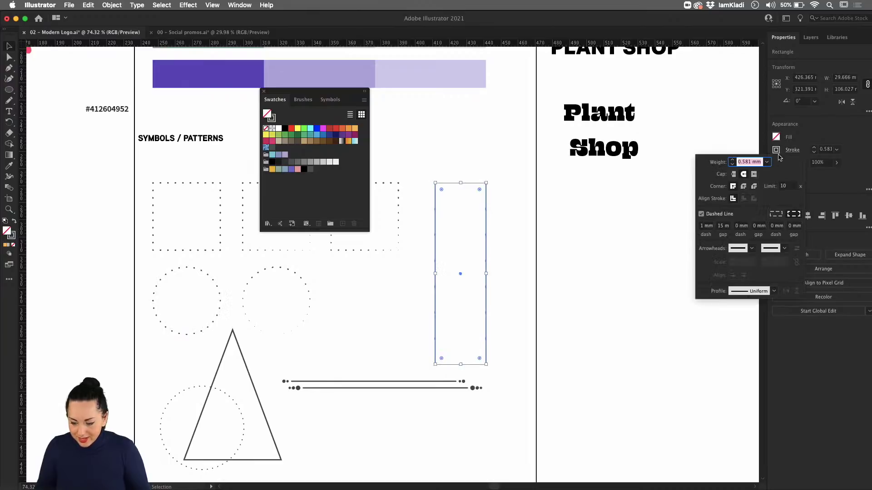
pyautogui.click(709, 226)
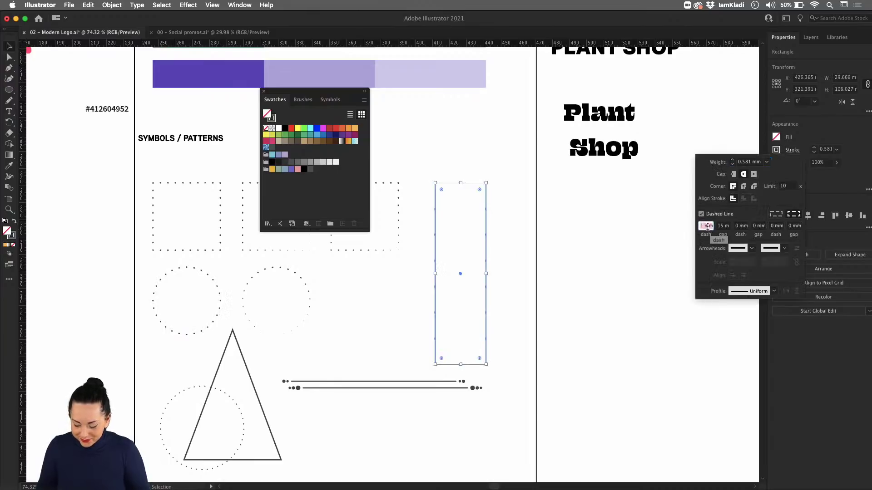
pyautogui.write('0')
pyautogui.press('Return')
pyautogui.click(598, 286)
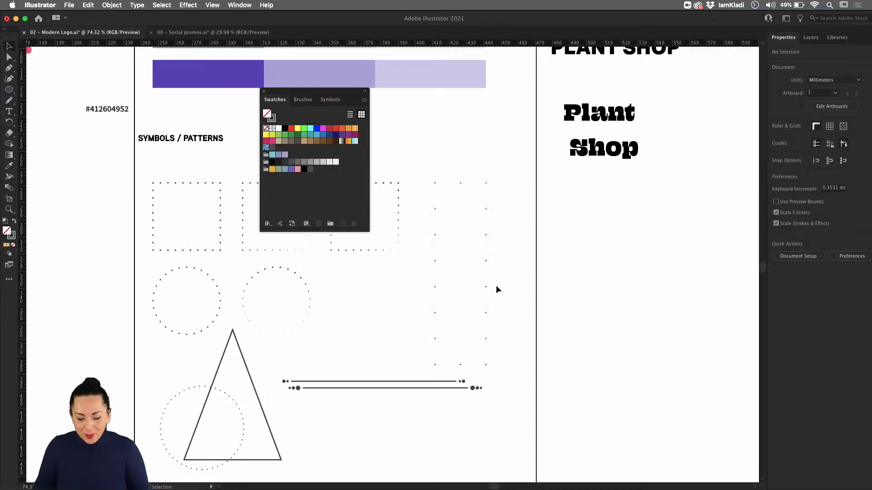
# Step: Select the round Plant Shop logo together with its two dotted circles and the green triangle
pyautogui.scroll(3, 496, 285)
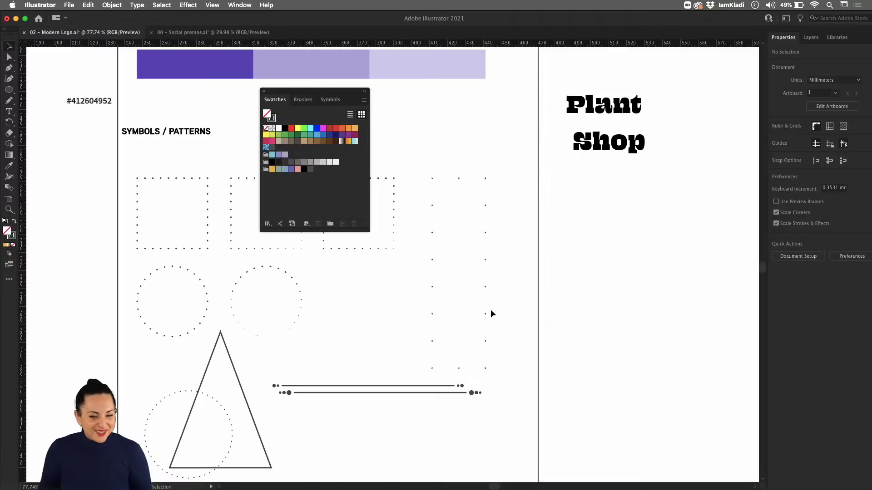
pyautogui.scroll(-5, 546, 290)
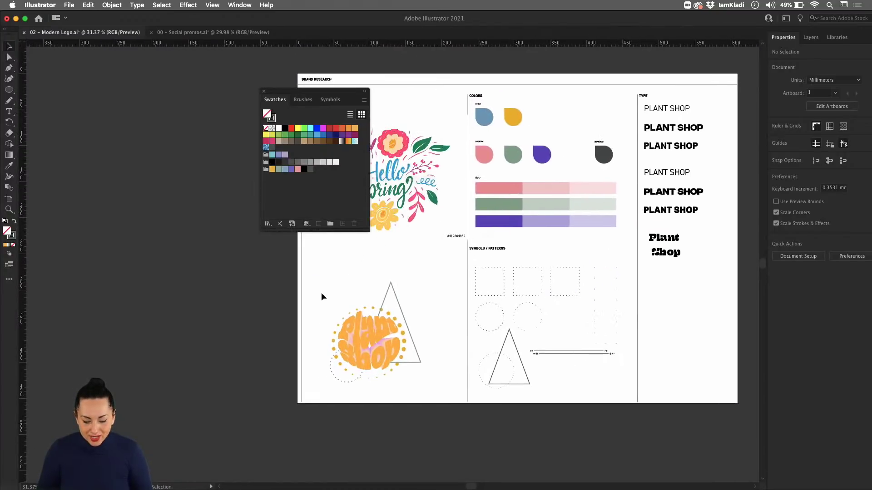
pyautogui.moveTo(319, 282); pyautogui.dragTo(454, 396)
pyautogui.scroll(5, 453, 396)
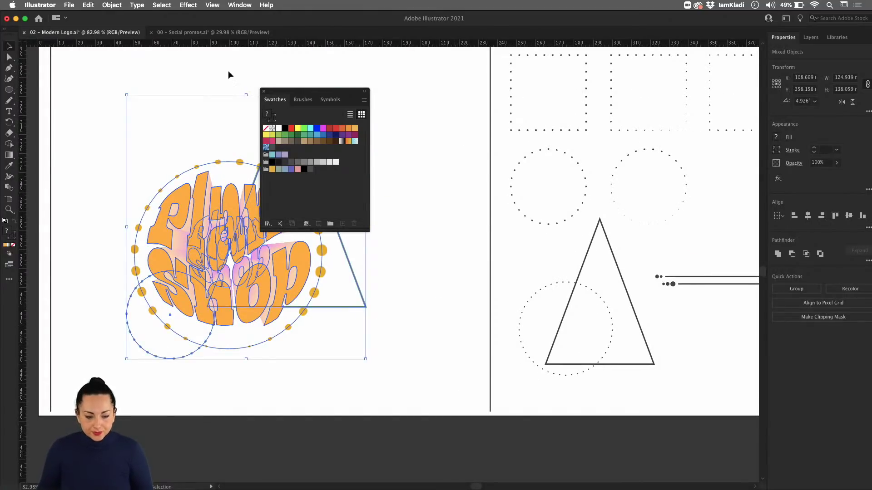
# Step: Switch to the Social promos document, bring the 02 - Modern Logo artboard into view and close the Swatches panel
pyautogui.click(213, 34)
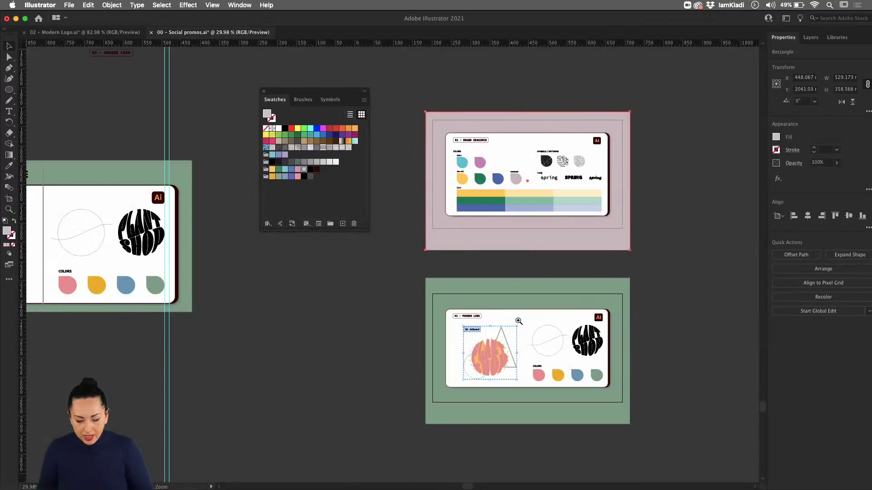
pyautogui.scroll(1, 579, 371)
pyautogui.scroll(5, 576, 372)
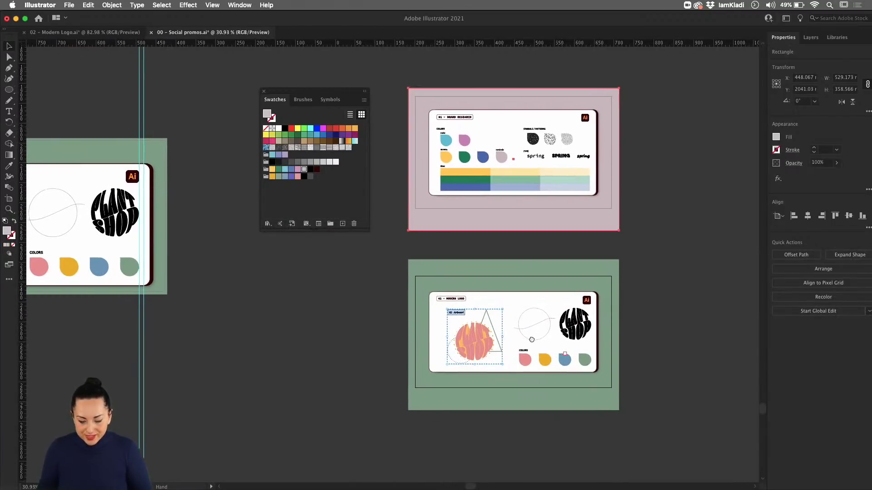
pyautogui.scroll(5, 555, 366)
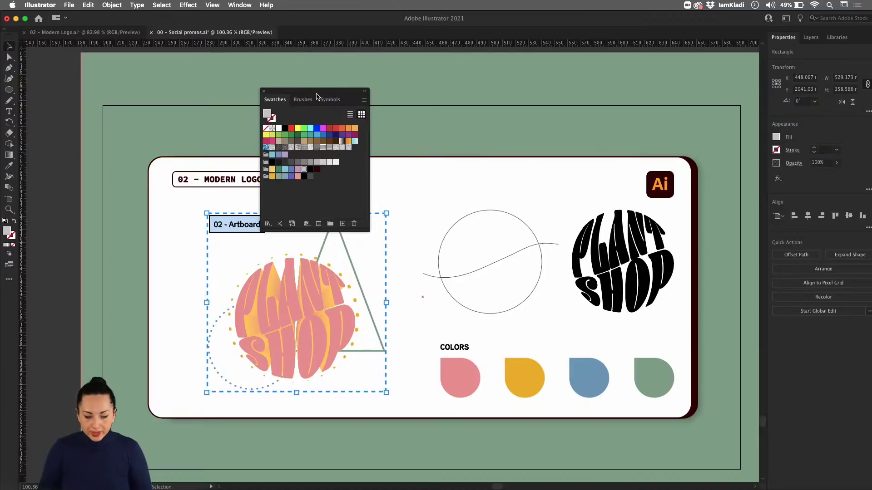
pyautogui.click(265, 91)
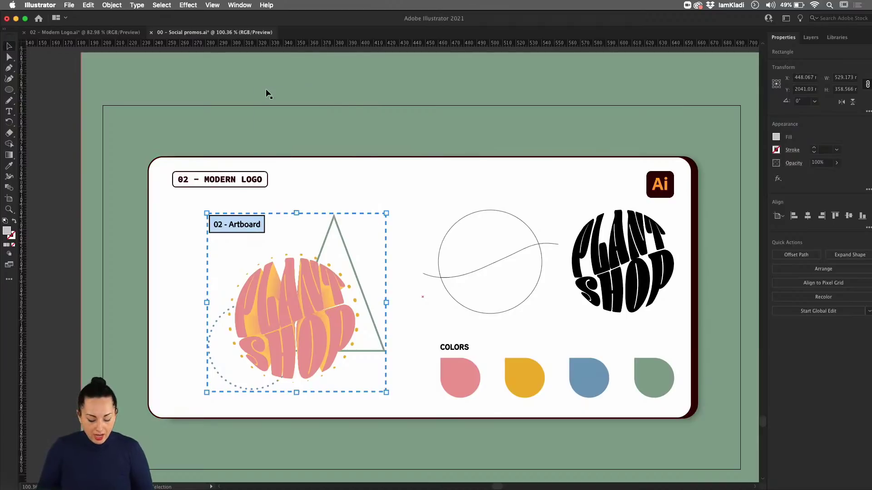
pyautogui.rightClick(267, 92)
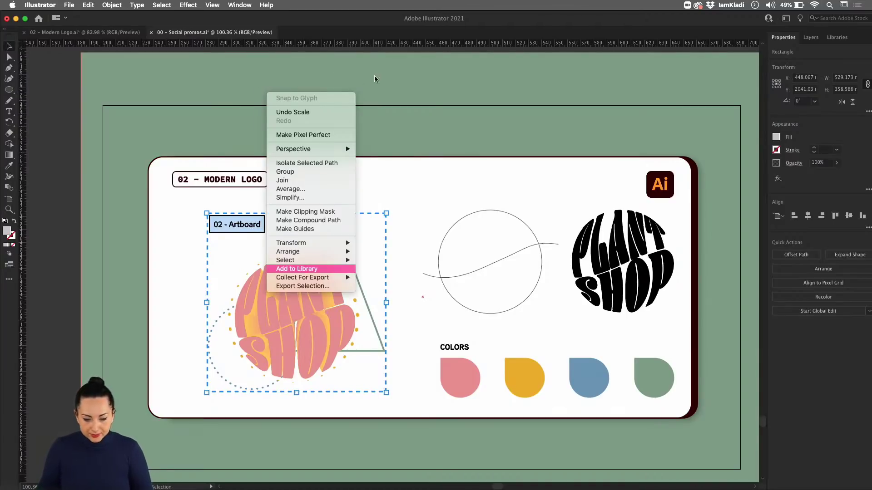
pyautogui.click(421, 93)
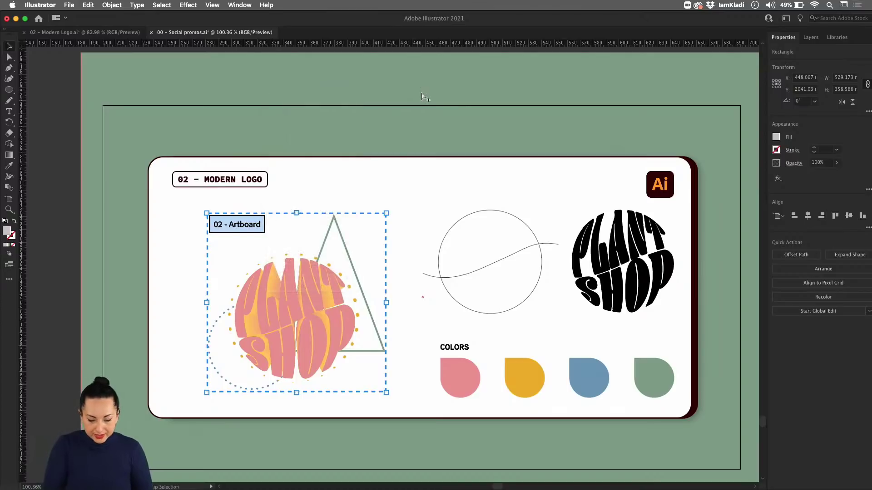
# Step: Start an Export for Screens with only artboard 10 included and the Desktop as the destination folder
pyautogui.press('super+alt+e')
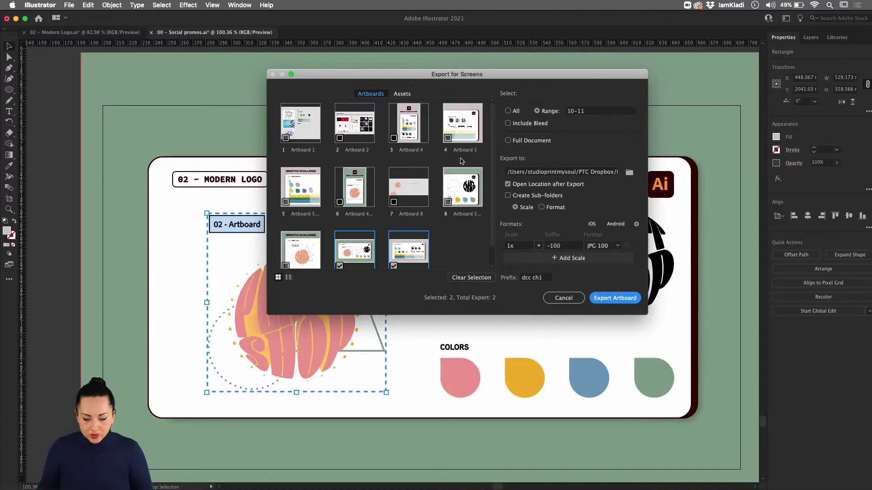
pyautogui.click(402, 259)
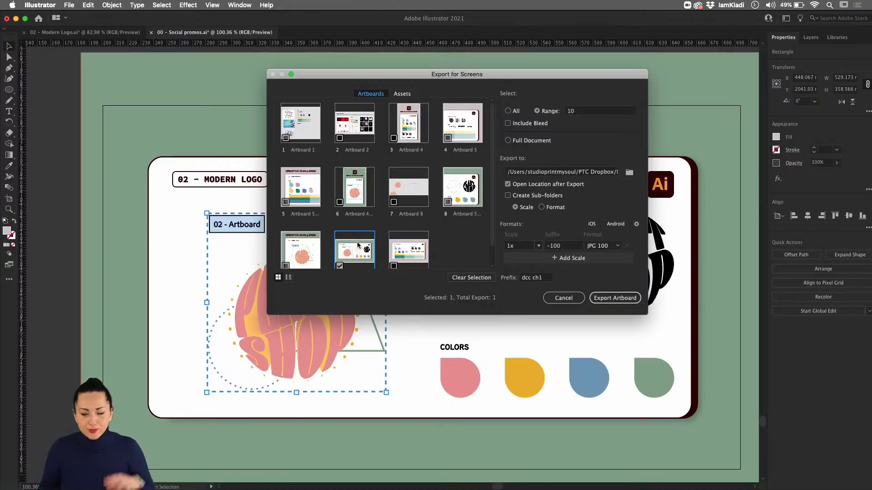
pyautogui.click(629, 172)
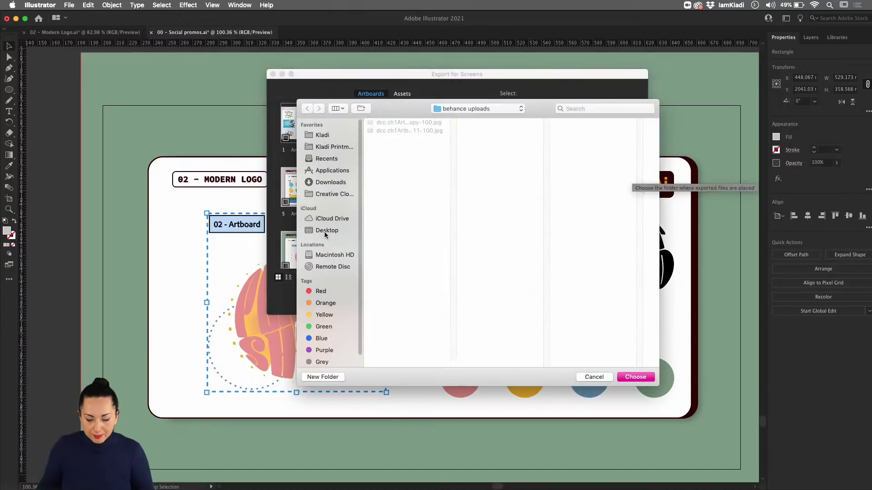
pyautogui.click(326, 232)
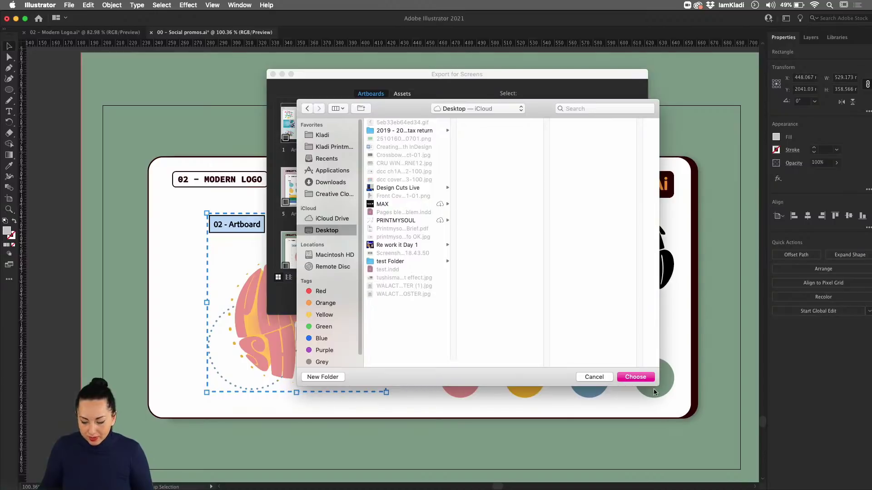
pyautogui.click(635, 377)
# Step: Set the export file prefix to 00000 and export the artboard as JPG 100
pyautogui.click(531, 278)
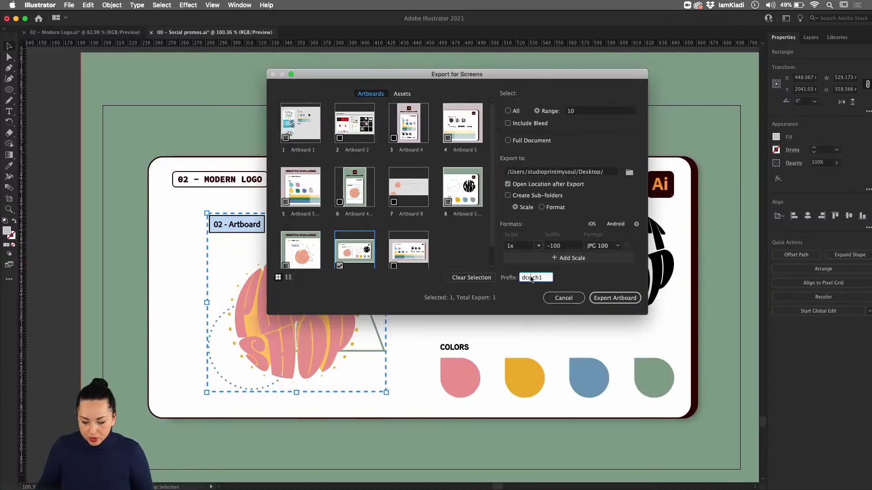
pyautogui.write('00000')
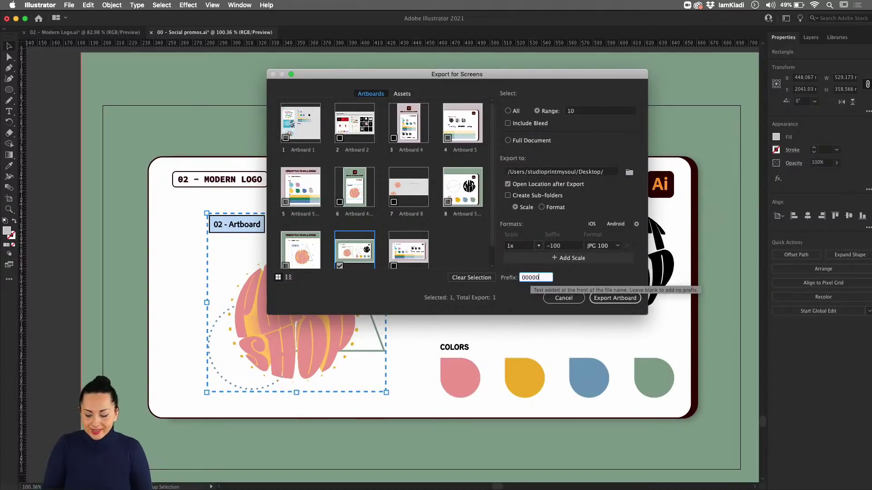
pyautogui.click(611, 301)
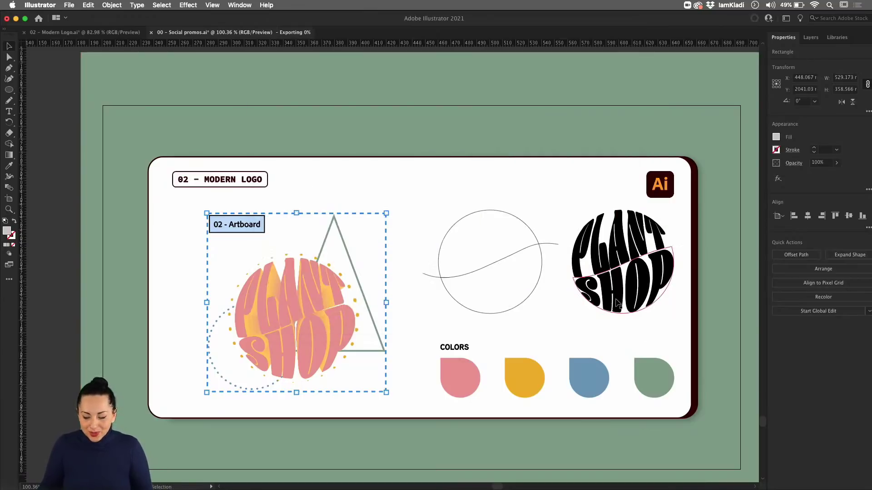
# Step: Switch to Chrome and add the exported 00000Artboard 11-100.jpg from the Desktop as an image in the open Behance project editor
pyautogui.moveTo(481, 489)
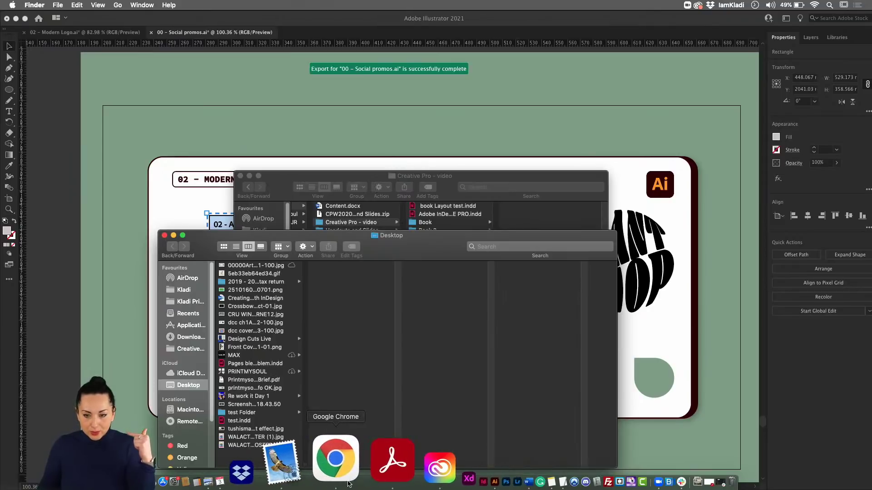
pyautogui.click(347, 484)
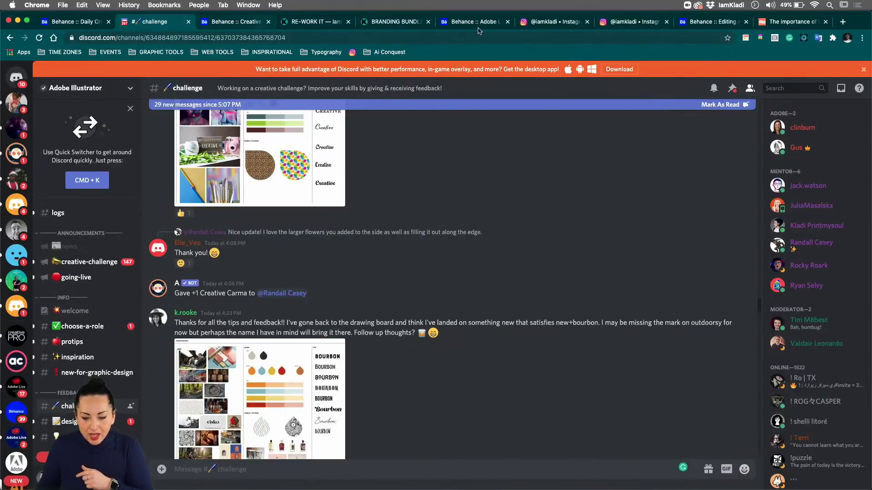
pyautogui.click(712, 23)
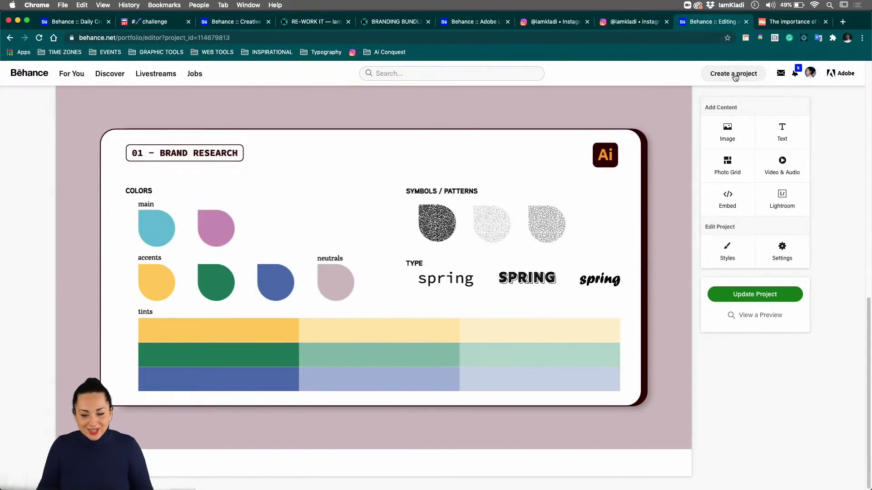
pyautogui.click(732, 141)
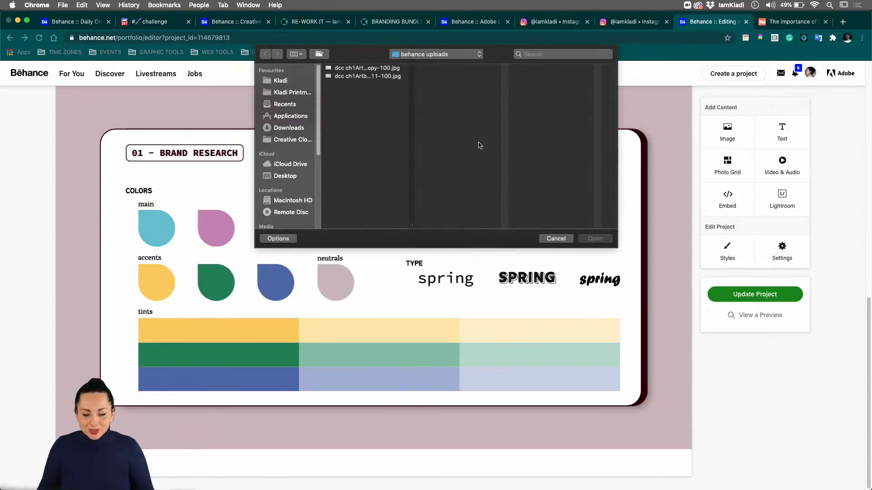
pyautogui.click(291, 177)
pyautogui.click(372, 68)
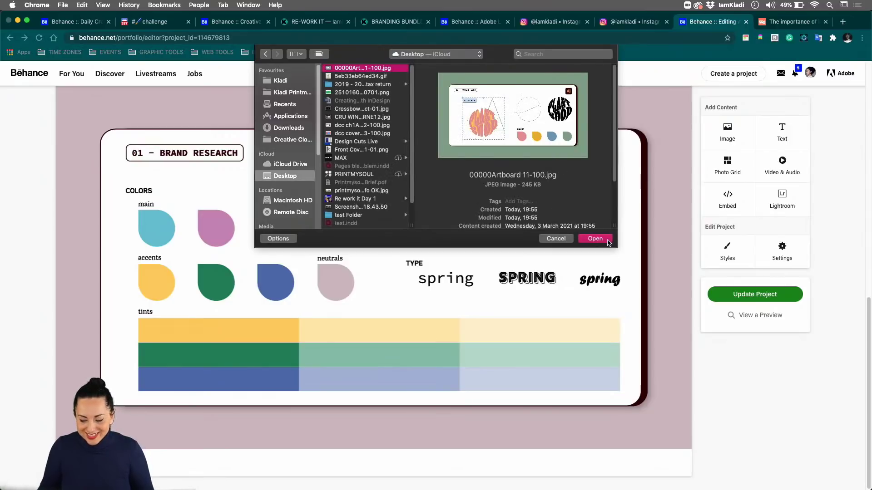
pyautogui.click(603, 241)
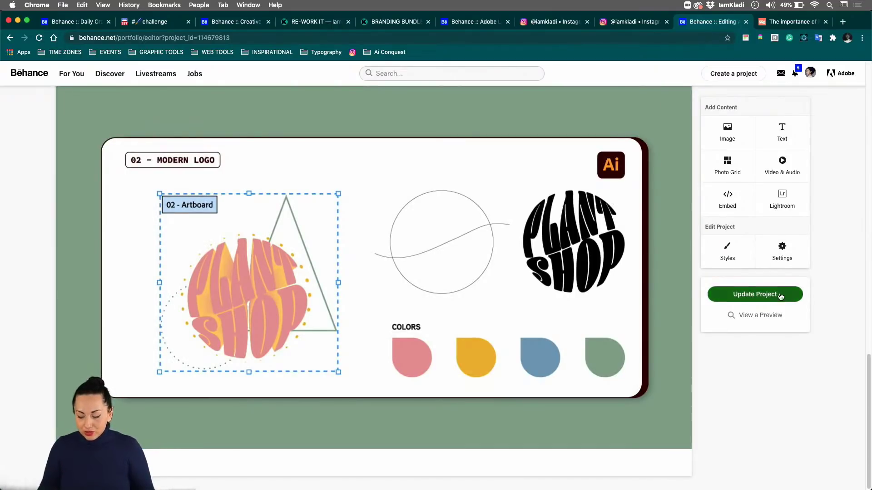
# Step: Open the AI Creative Challenge project's settings, check the tools used, and update the project
pyautogui.click(786, 257)
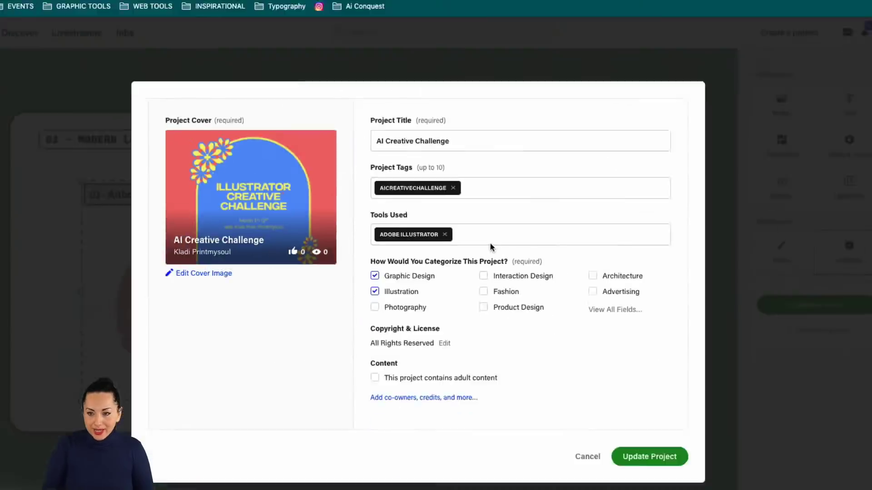
pyautogui.click(491, 241)
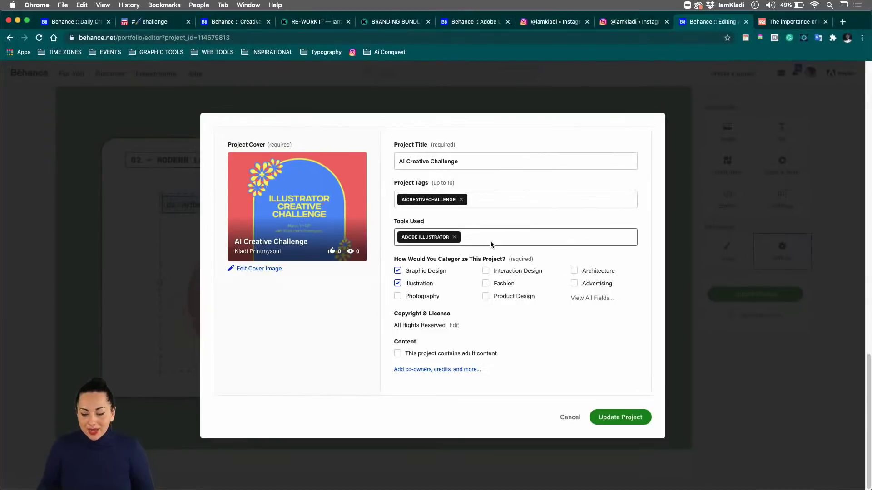
pyautogui.click(617, 419)
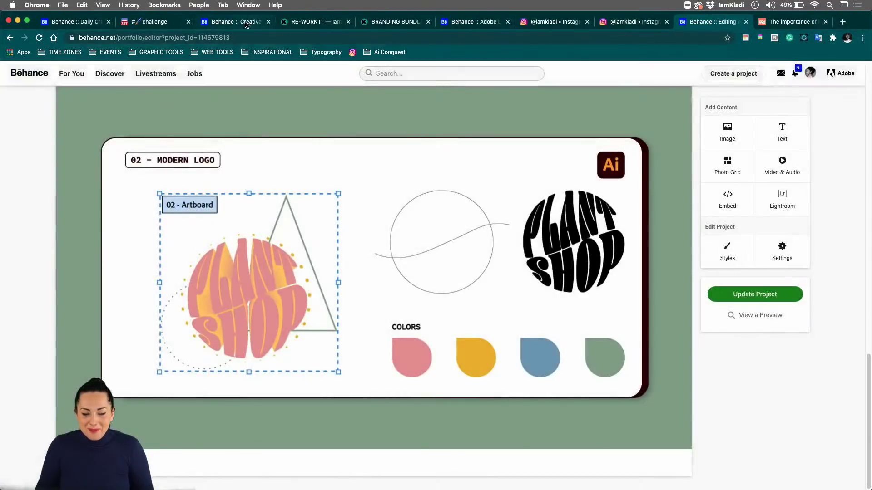
# Step: Browse the Illustrator projects in Behance's Creative Challenges gallery
pyautogui.click(246, 23)
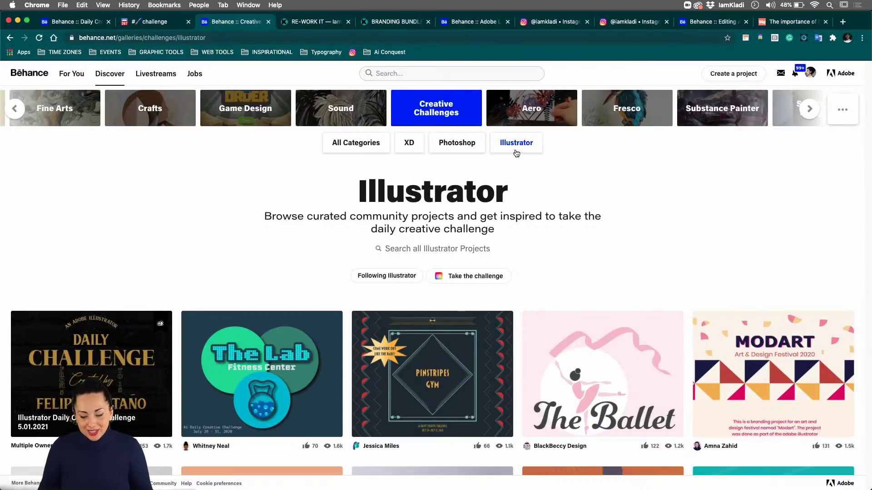
pyautogui.scroll(-4, 568, 288)
pyautogui.scroll(-10, 568, 293)
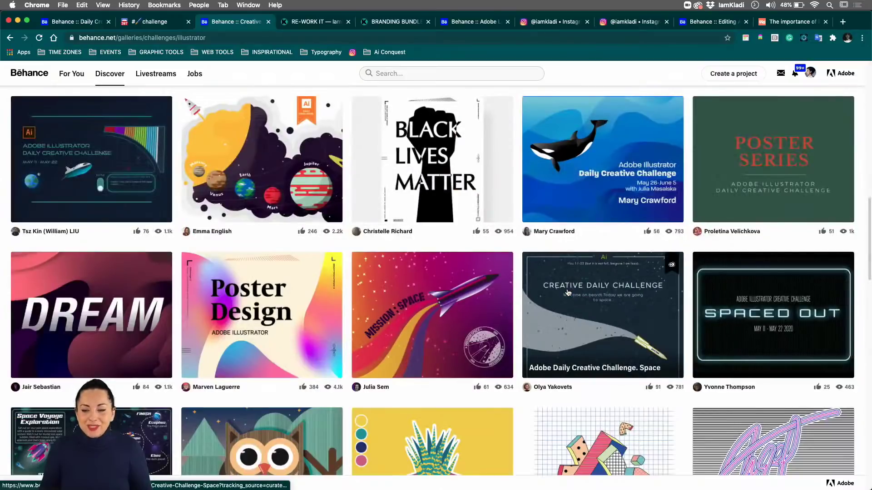
pyautogui.scroll(14, 566, 291)
pyautogui.scroll(1, 567, 295)
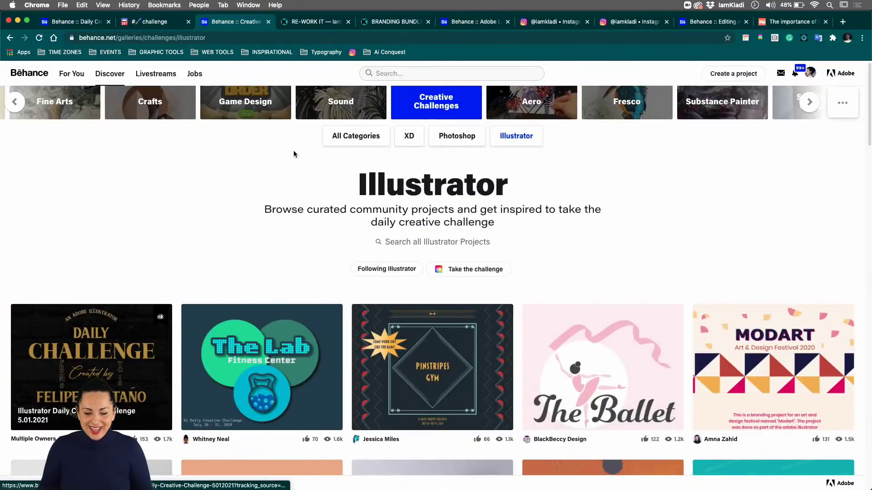
# Step: Post 00000Artboard 11-100.jpg from the Desktop in the Discord challenge channel with the comment "challenge 02"
pyautogui.click(149, 24)
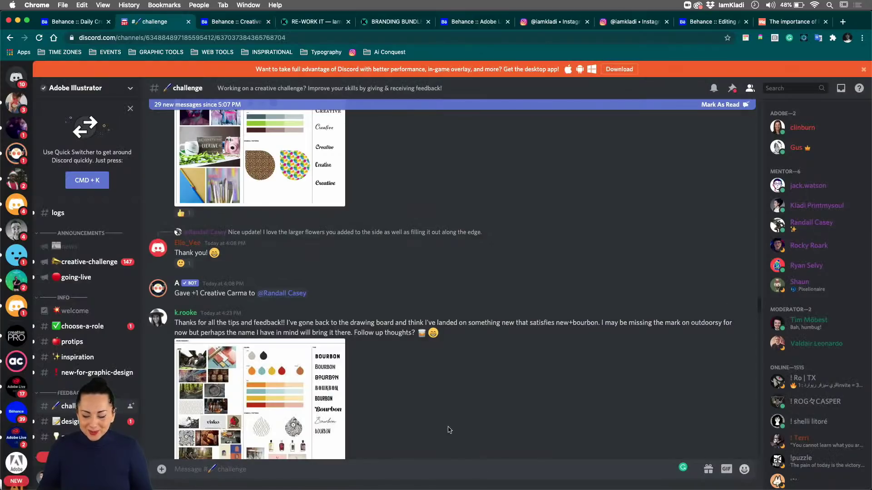
pyautogui.scroll(-5, 411, 445)
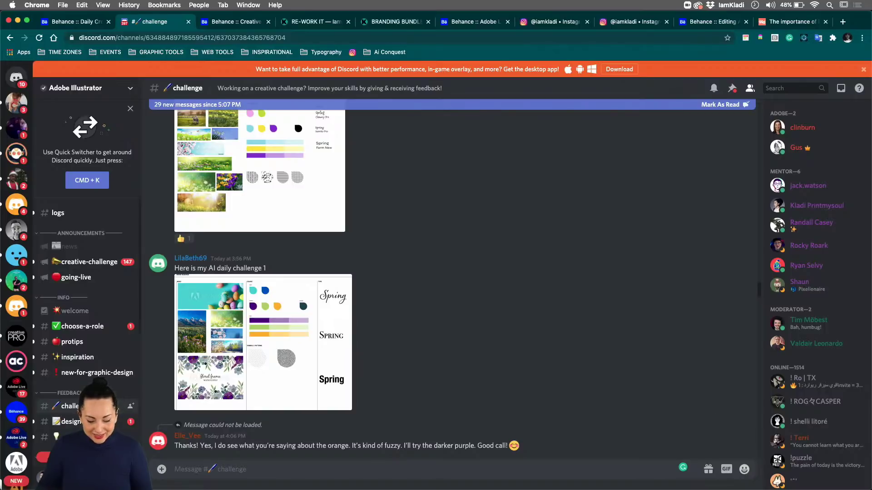
pyautogui.click(161, 469)
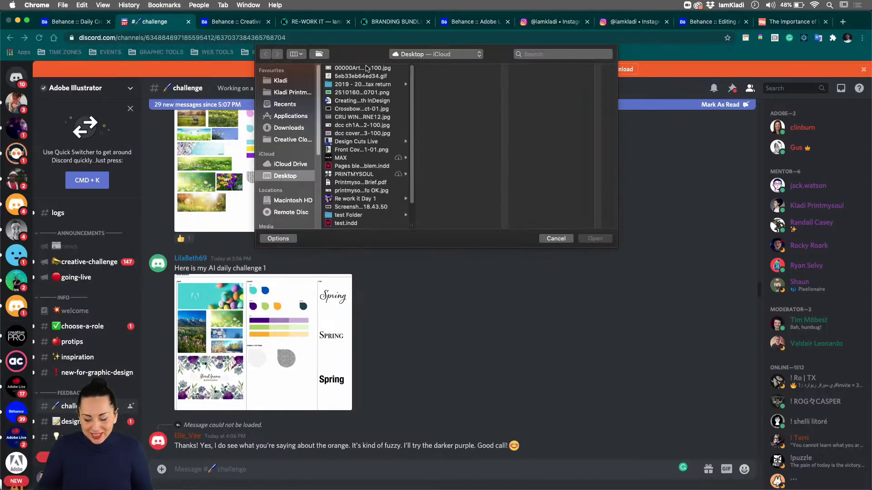
pyautogui.click(367, 68)
pyautogui.click(600, 241)
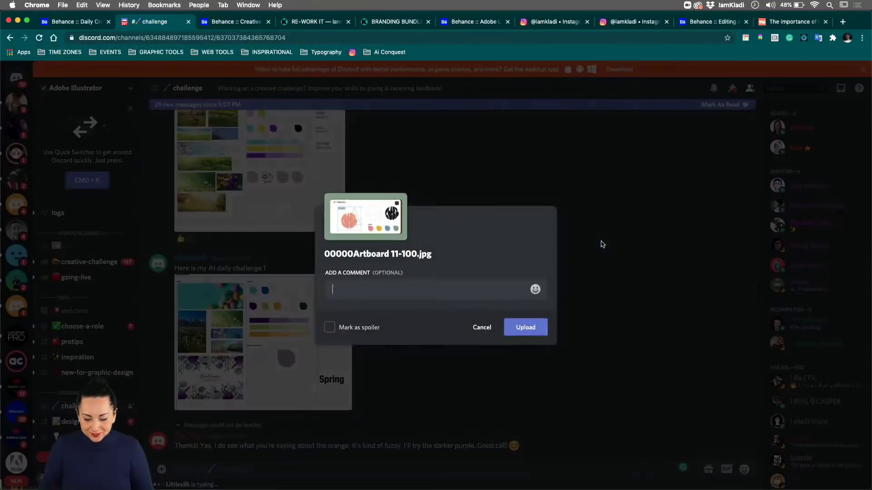
pyautogui.write('challenge 02')
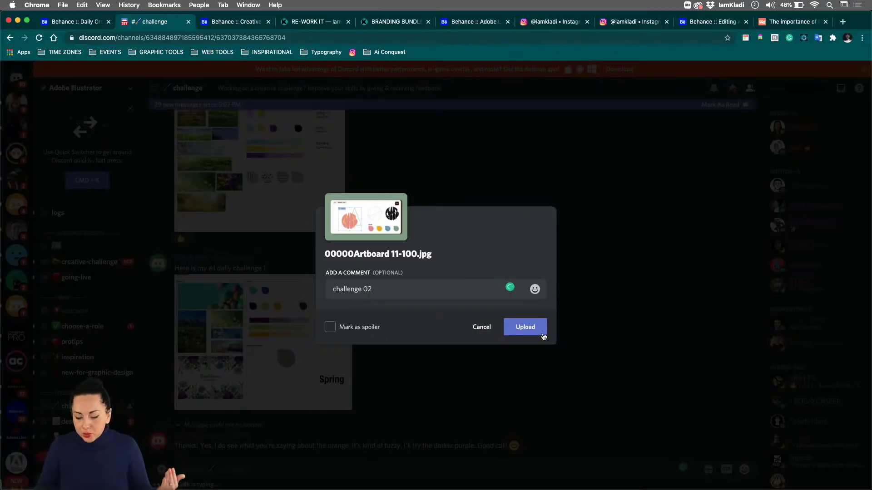
pyautogui.click(532, 330)
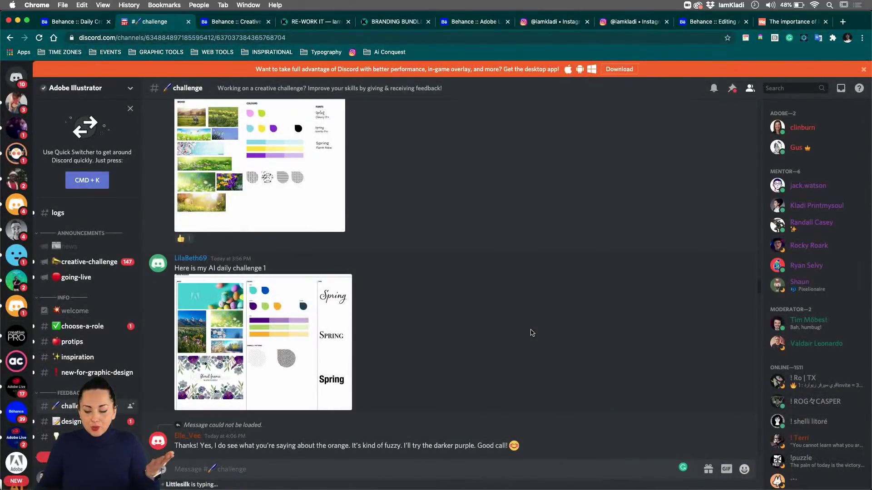
pyautogui.scroll(-15, 759, 287)
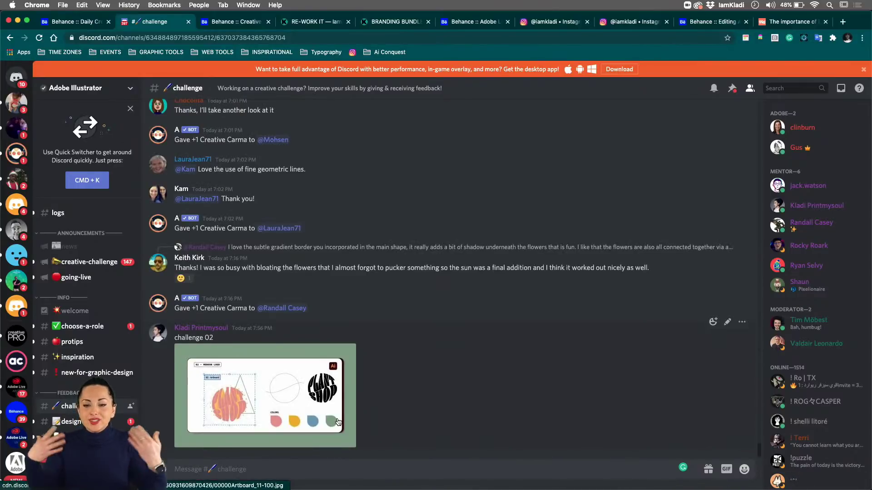